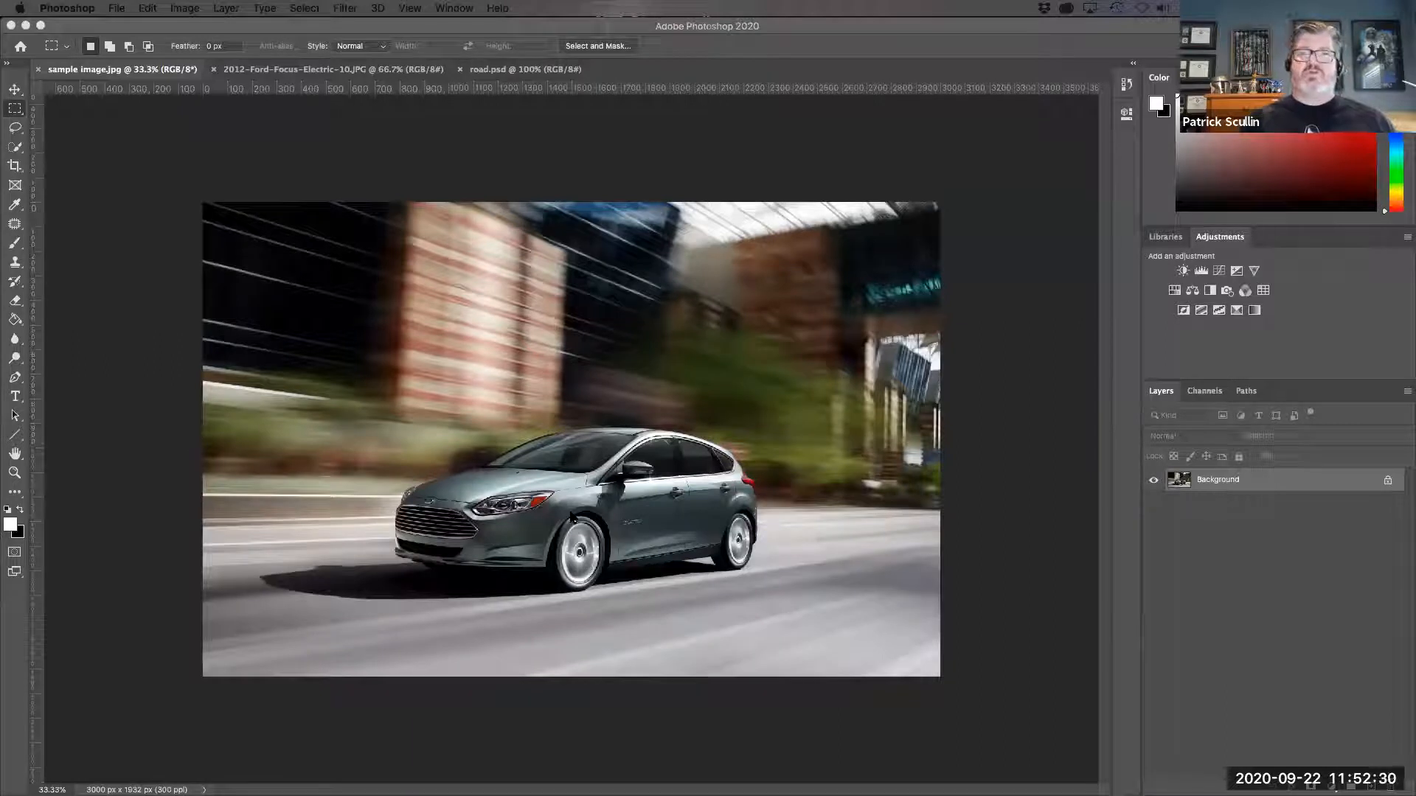
Look through the open images sample image.jpg, 2012-Ford-Focus-Electric-10.JPG and road.psd, ending on the Ford Focus photo.
left_click(500, 76)
left_click(500, 70)
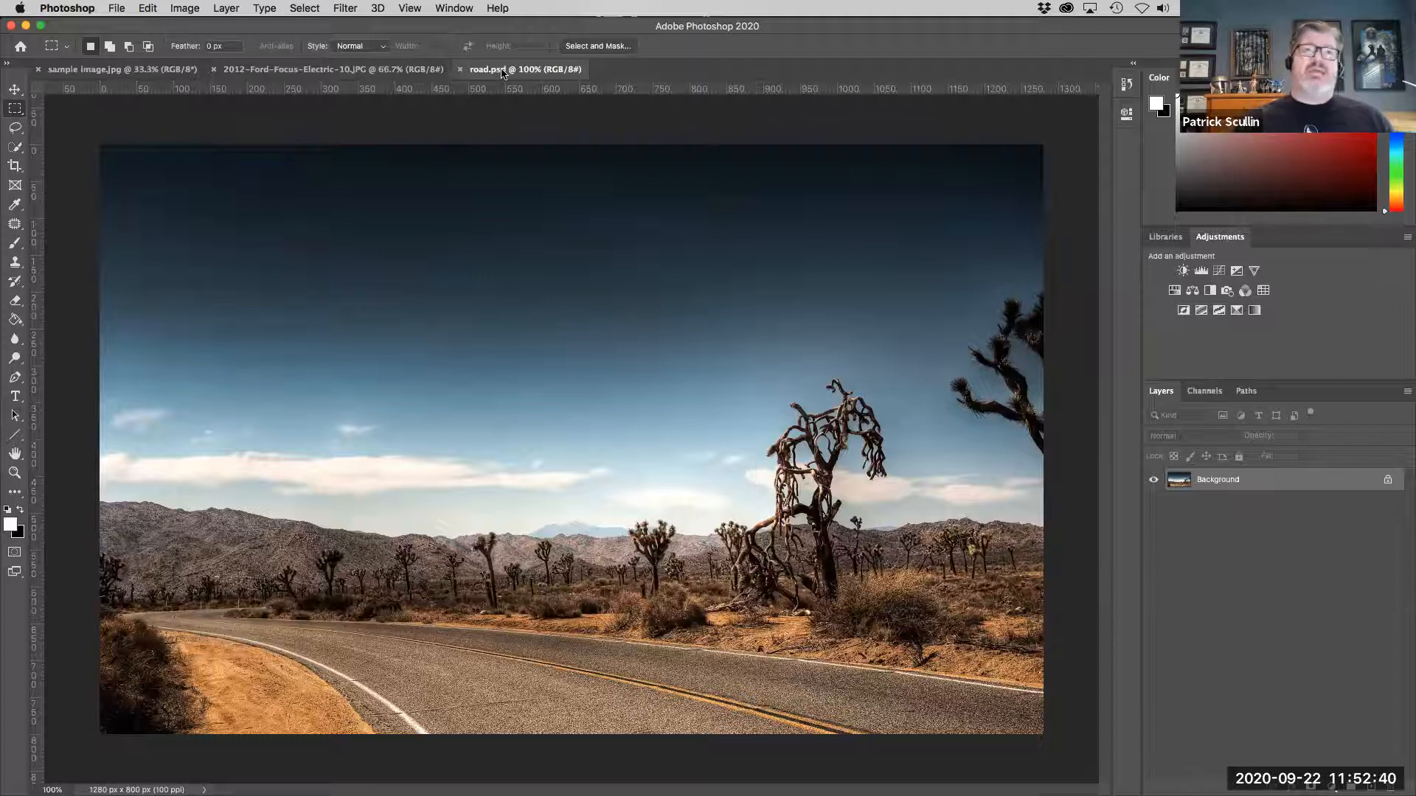
left_click(345, 71)
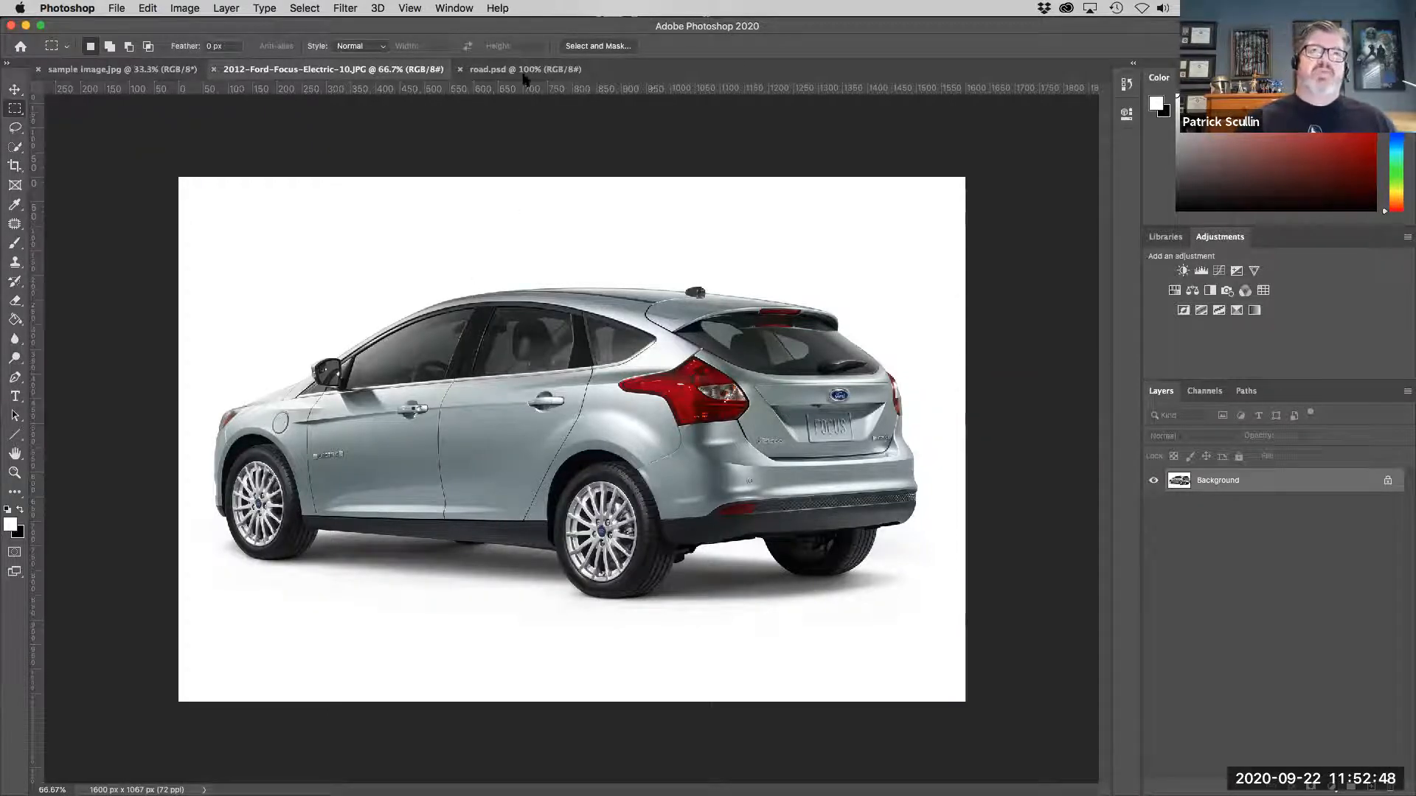
left_click(122, 70)
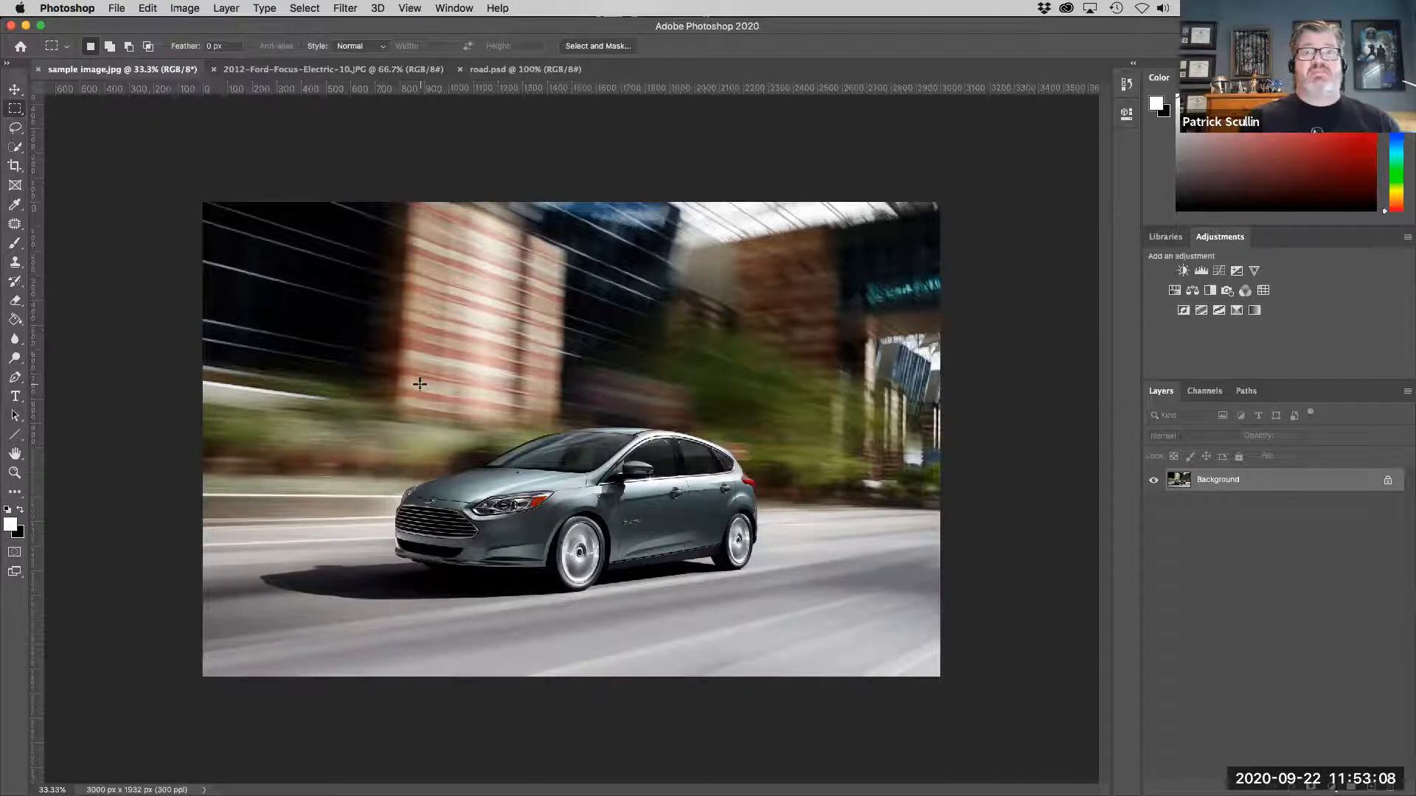
left_click(324, 70)
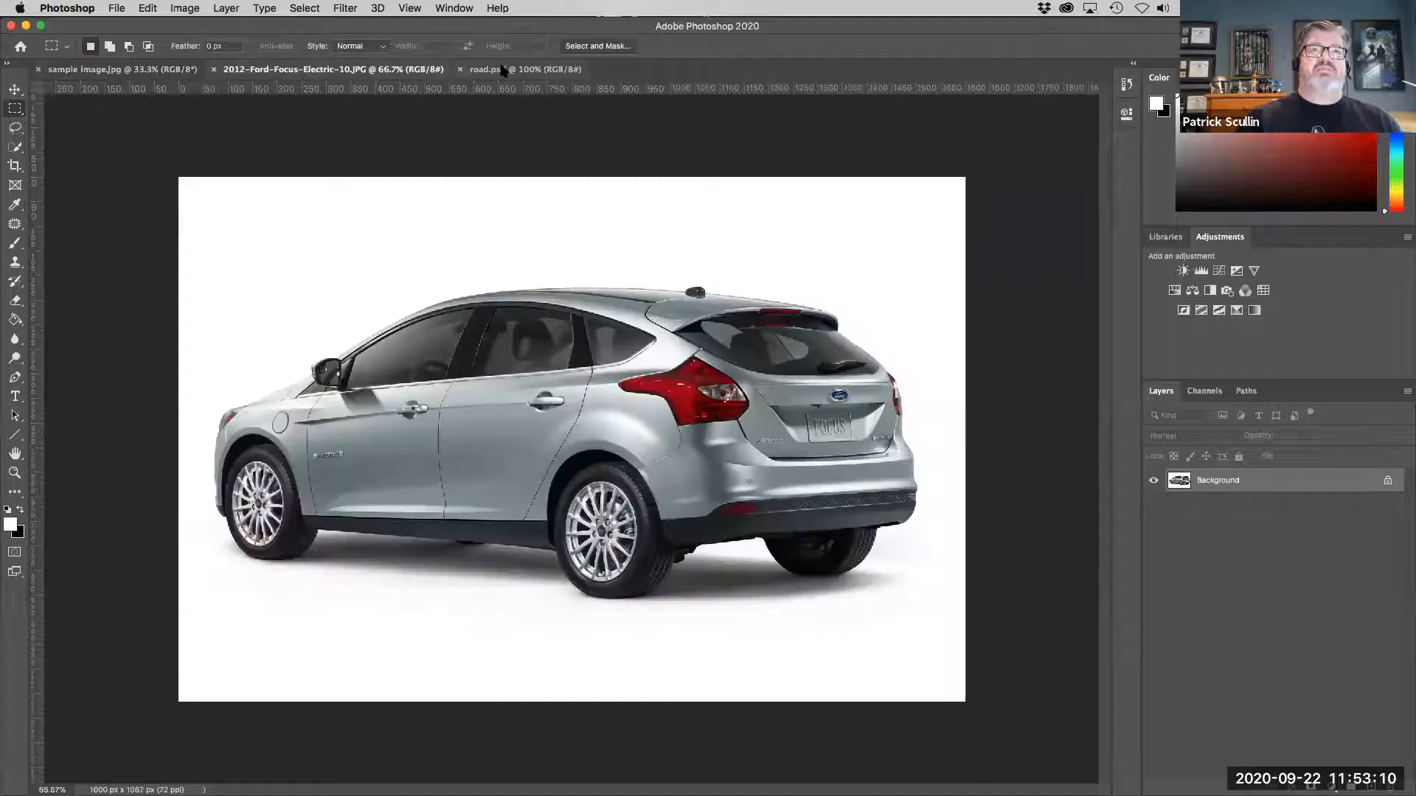
key("ctrl+Tab")
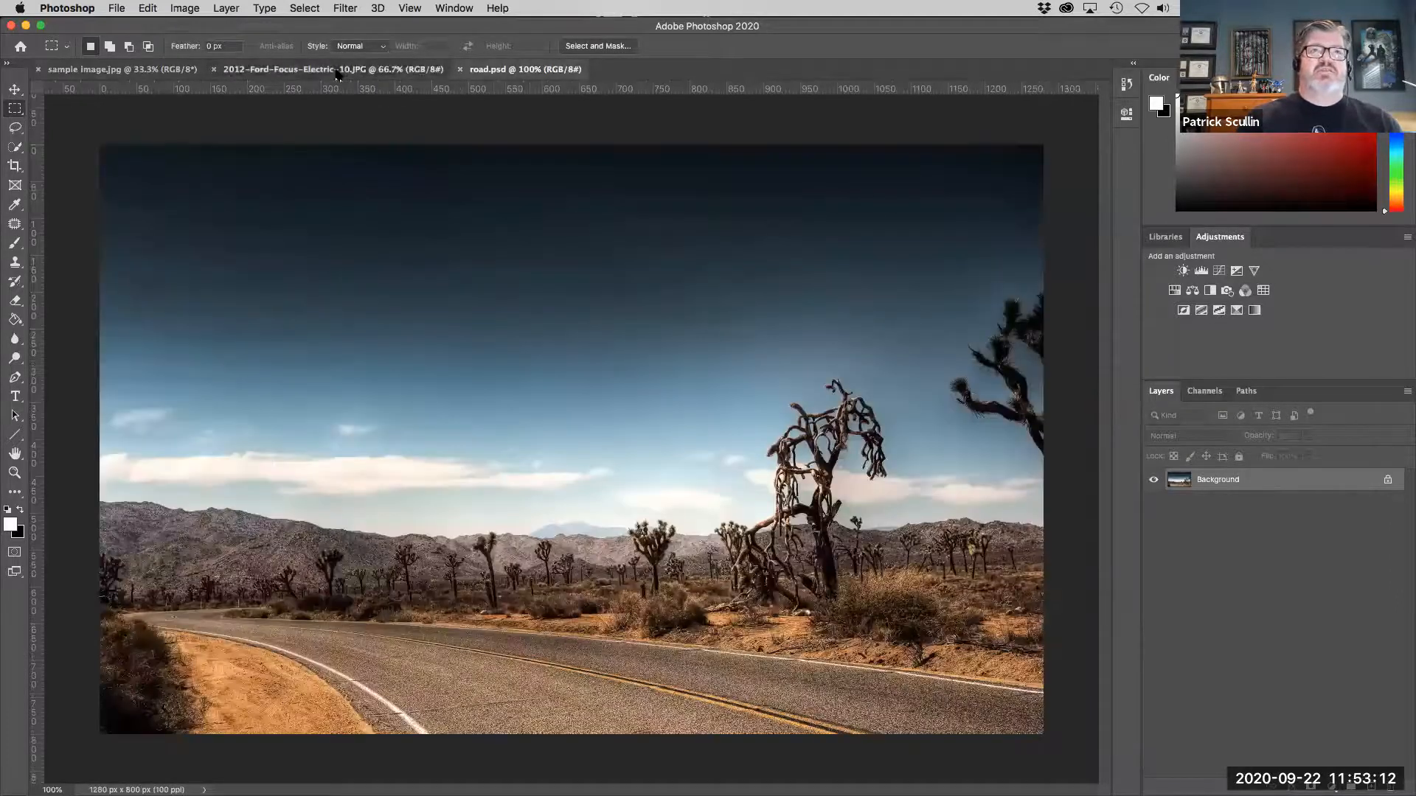
left_click(339, 71)
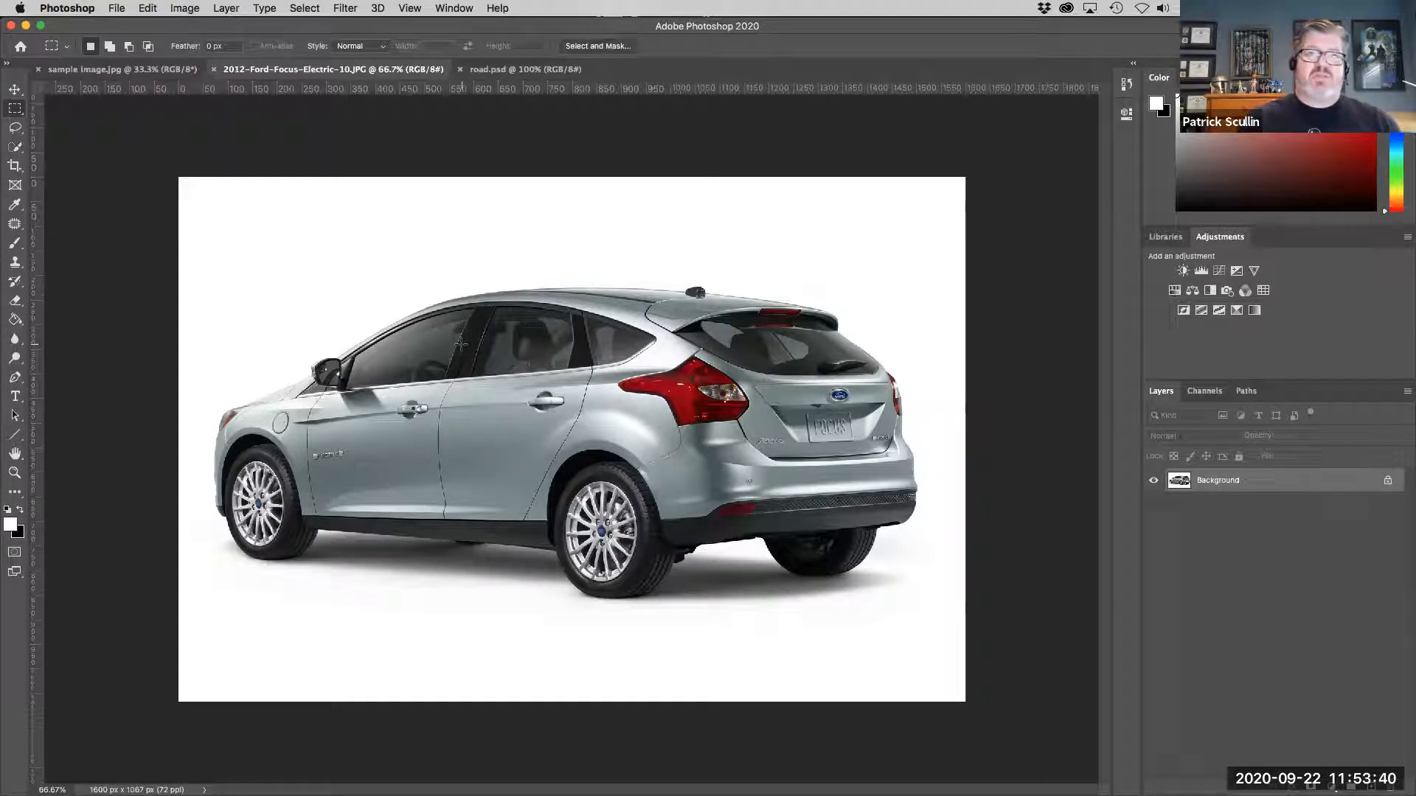
Select the whole car, including its rear bumper and wheels, with the Quick Selection tool.
left_click(16, 147)
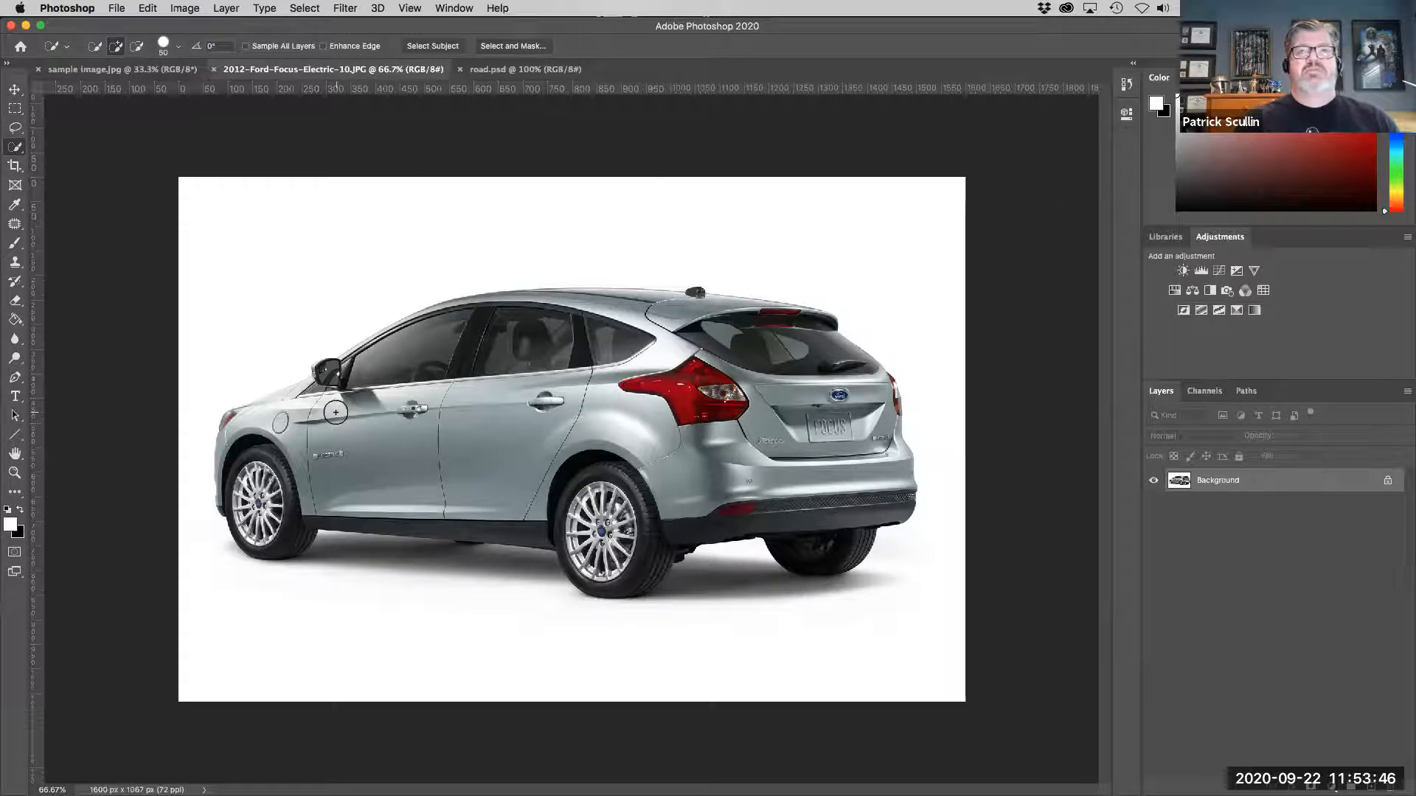
mouse_move(258, 444)
left_mouse_down()
mouse_move(390, 385)
mouse_move(522, 351)
mouse_move(712, 336)
mouse_move(784, 365)
mouse_move(838, 423)
mouse_move(513, 512)
mouse_move(379, 506)
mouse_move(248, 429)
mouse_move(312, 403)
left_mouse_up()
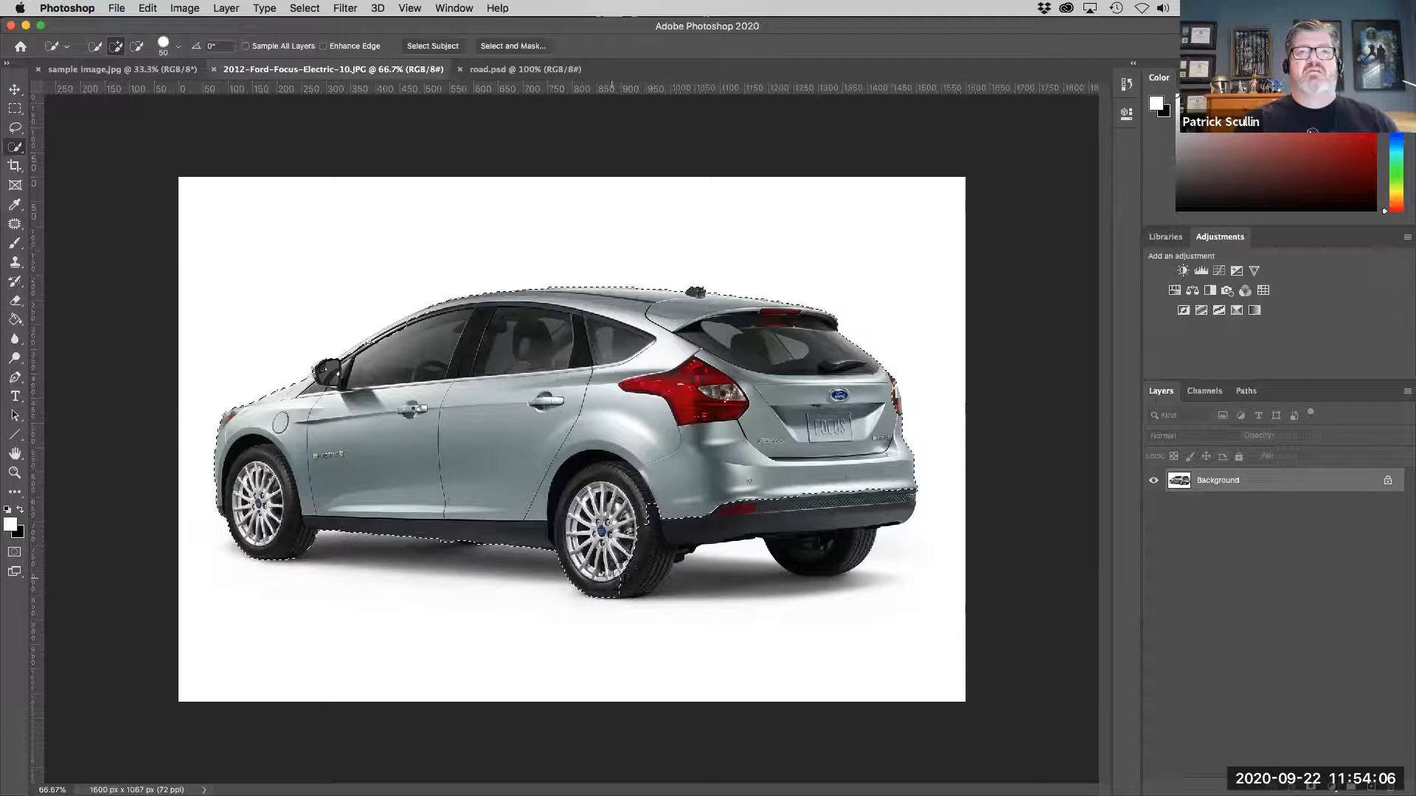
left_click_drag(647, 527, 691, 523)
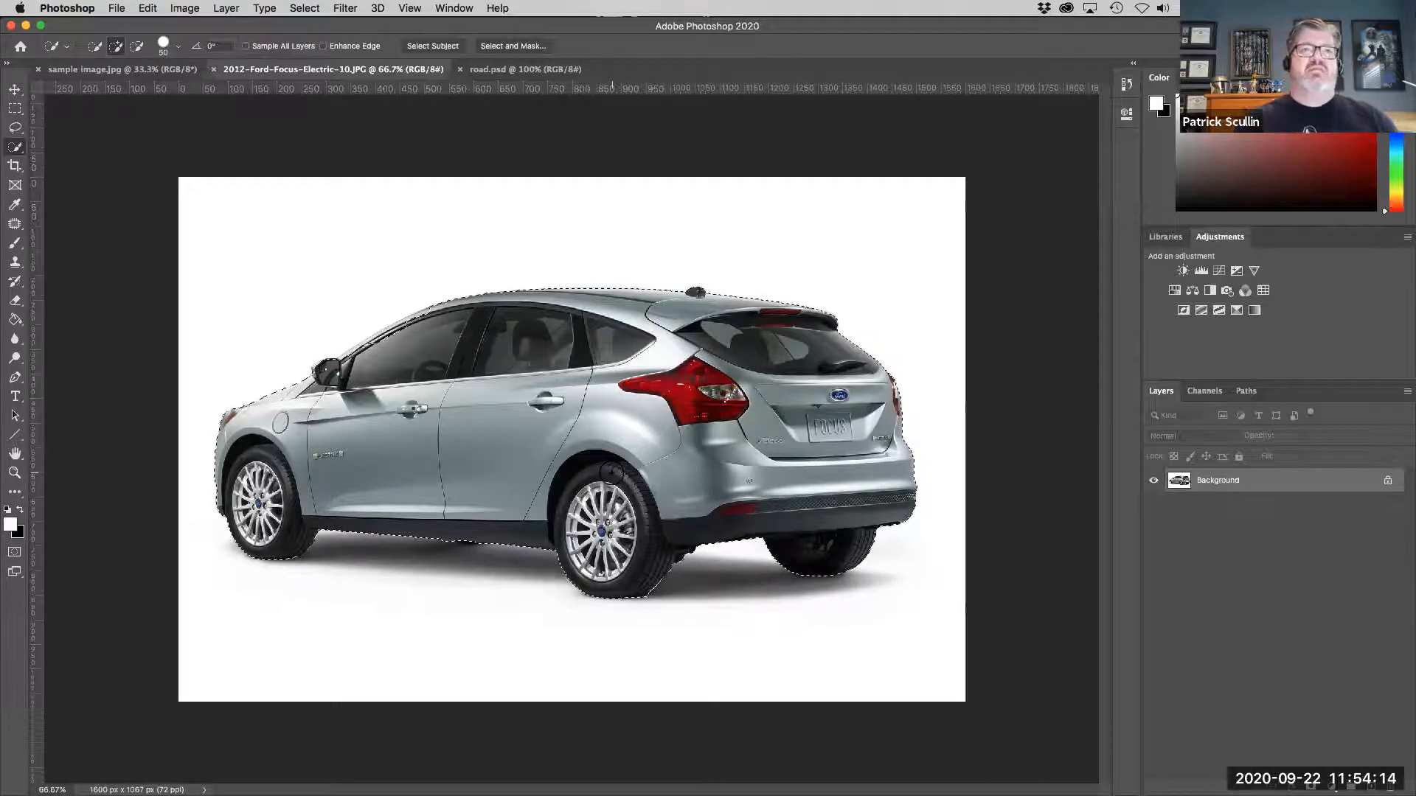
Set the Quick Selection brush size to 20 and check the car's selection outline at 100% zoom.
key("super+1")
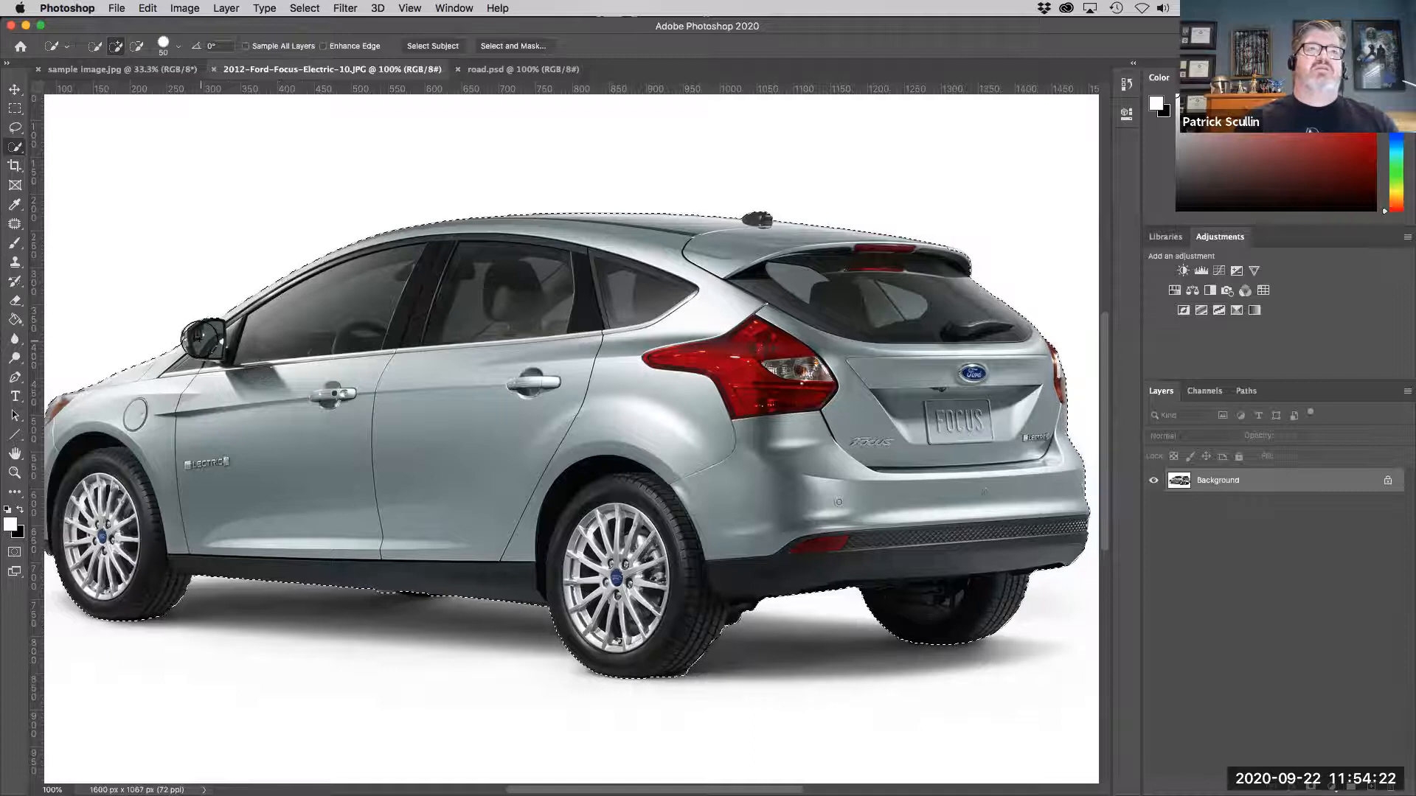
key("bracketleft")
key("bracketleft")
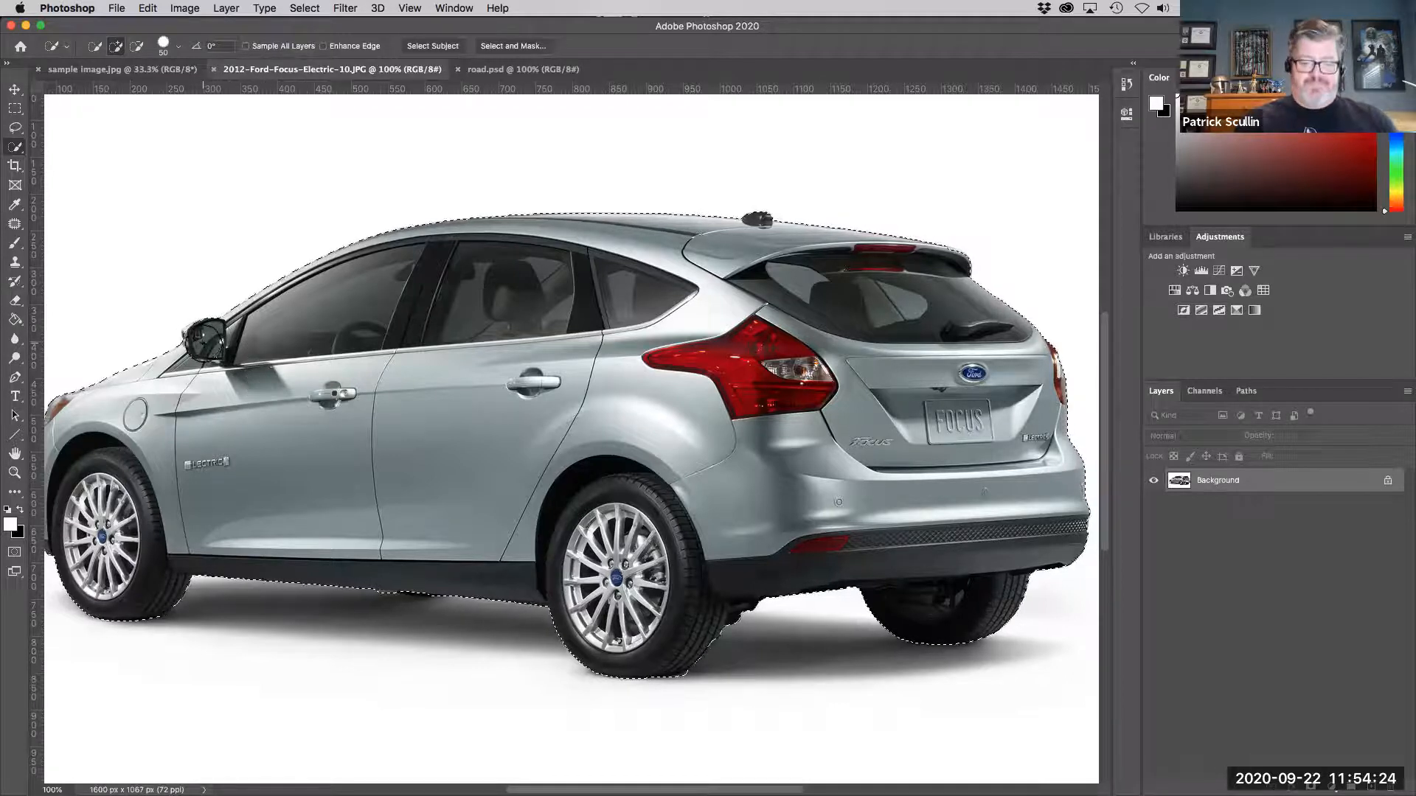
key("bracketleft")
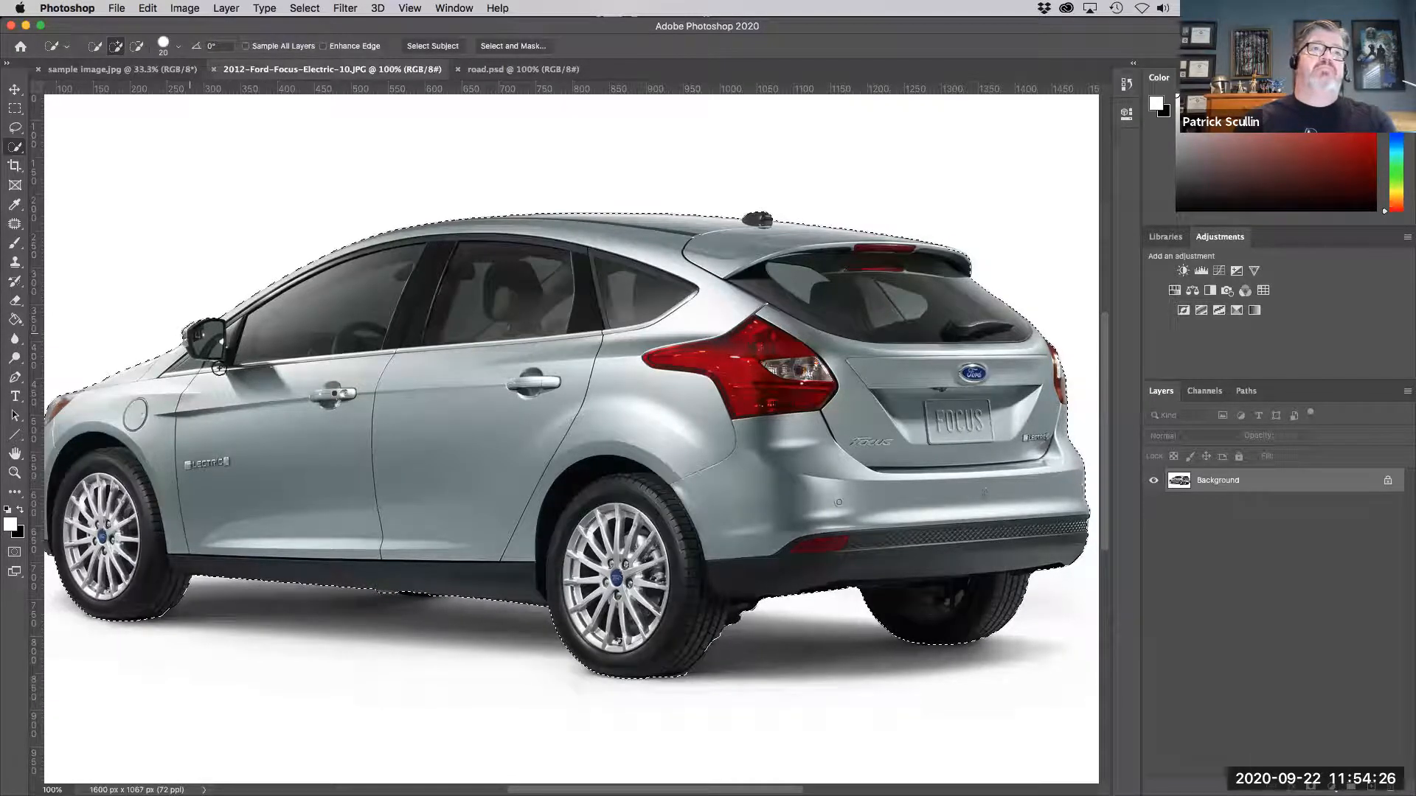
left_click_drag(383, 456, 418, 384)
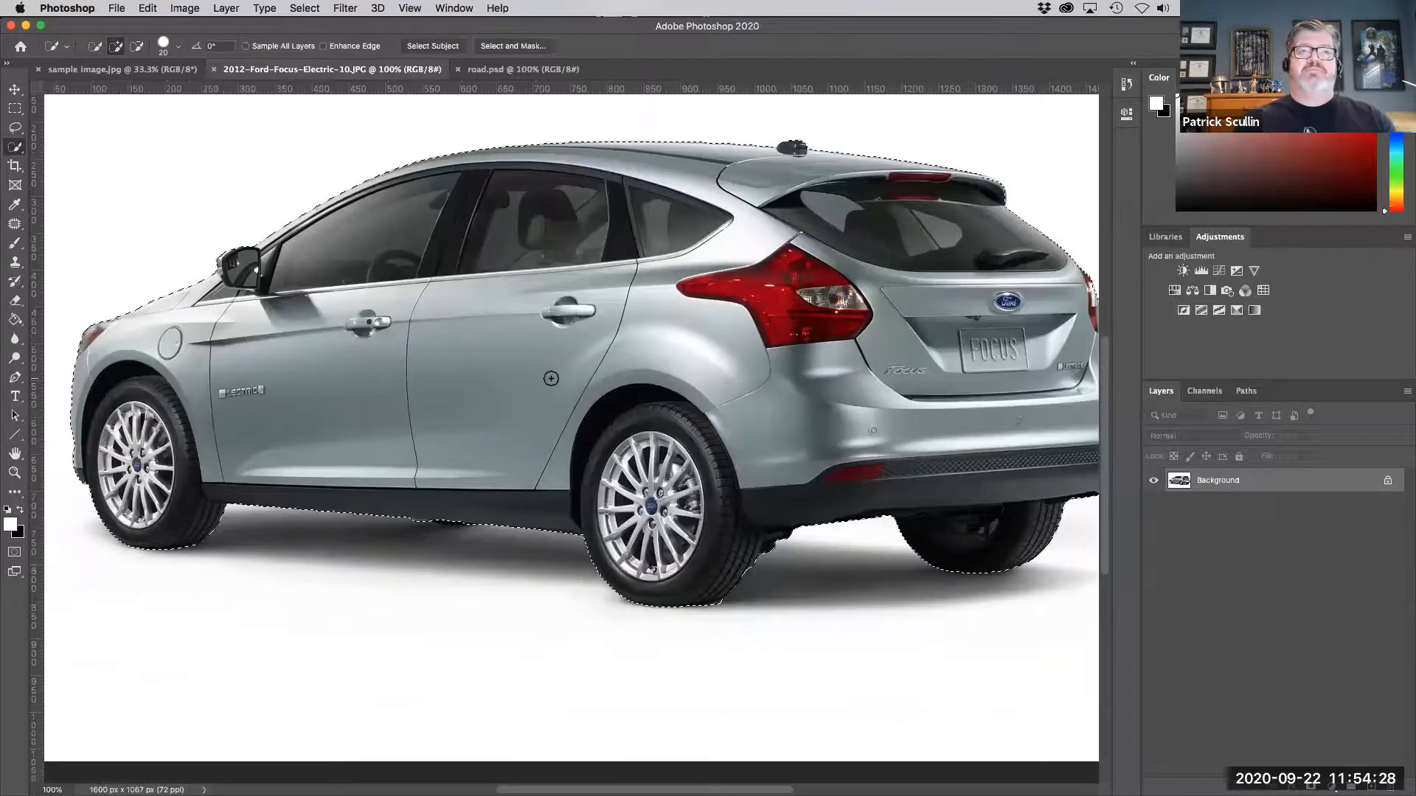
mouse_move(588, 368)
left_mouse_down()
mouse_move(500, 374)
mouse_move(604, 381)
left_mouse_up()
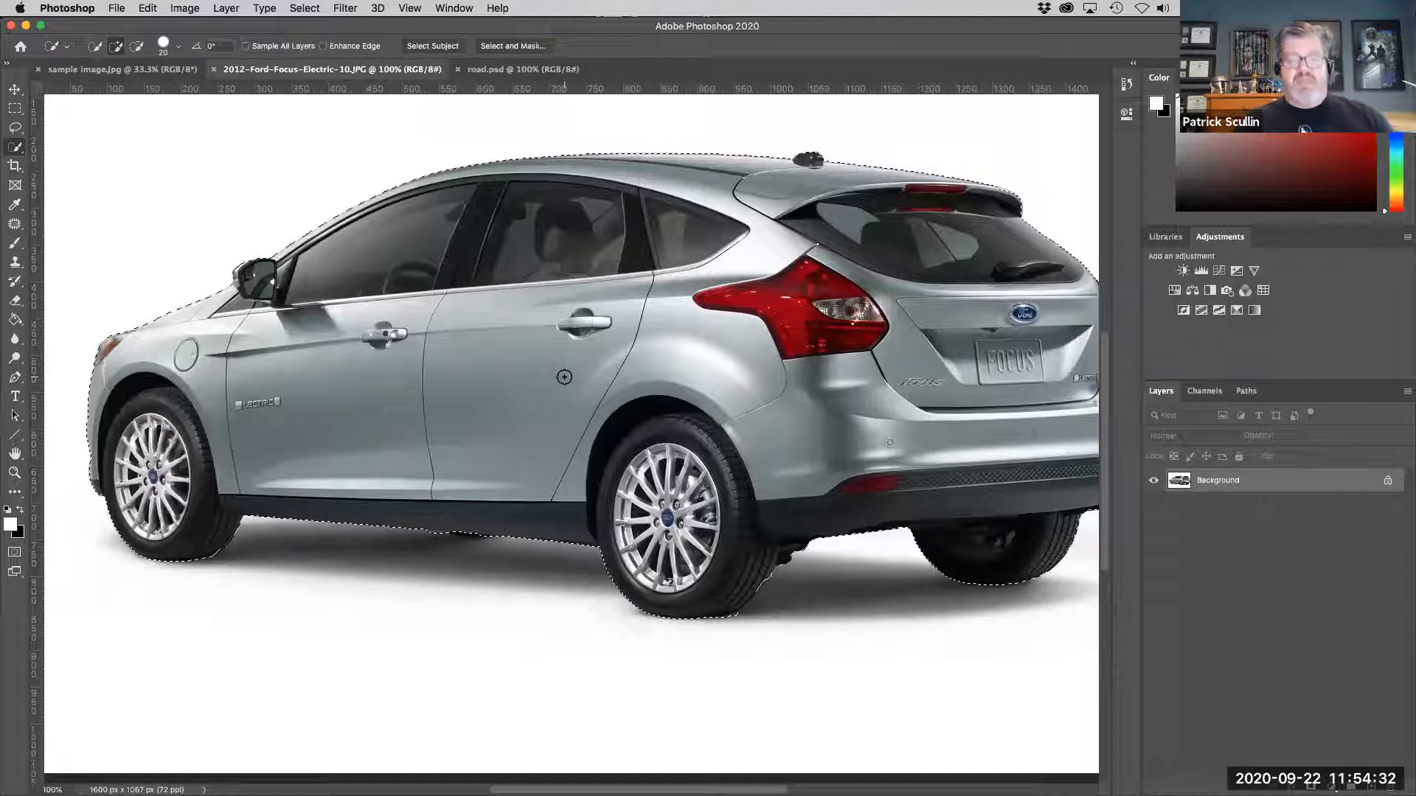
Copy the selected car and paste it into road.psd.
key("super+c")
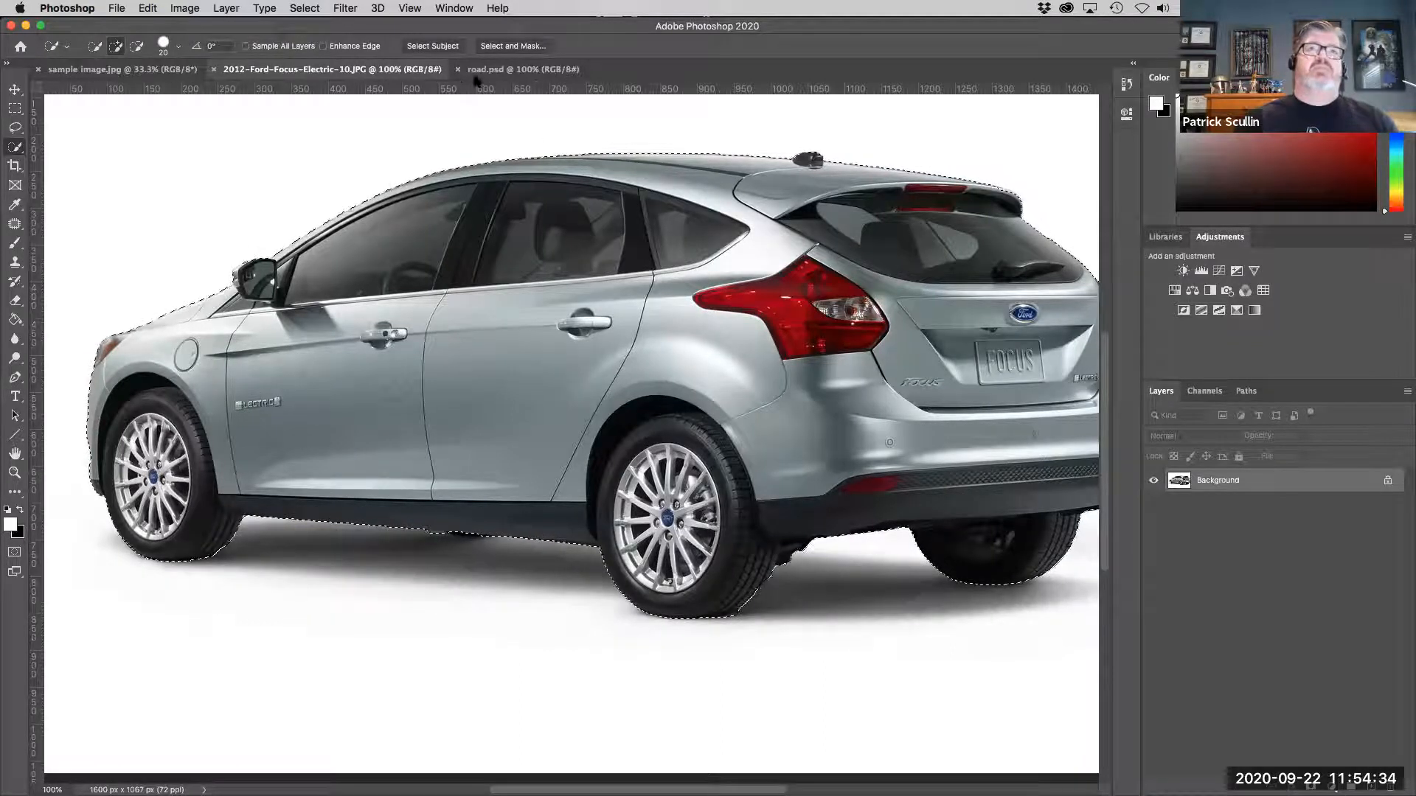
key("ctrl+Tab")
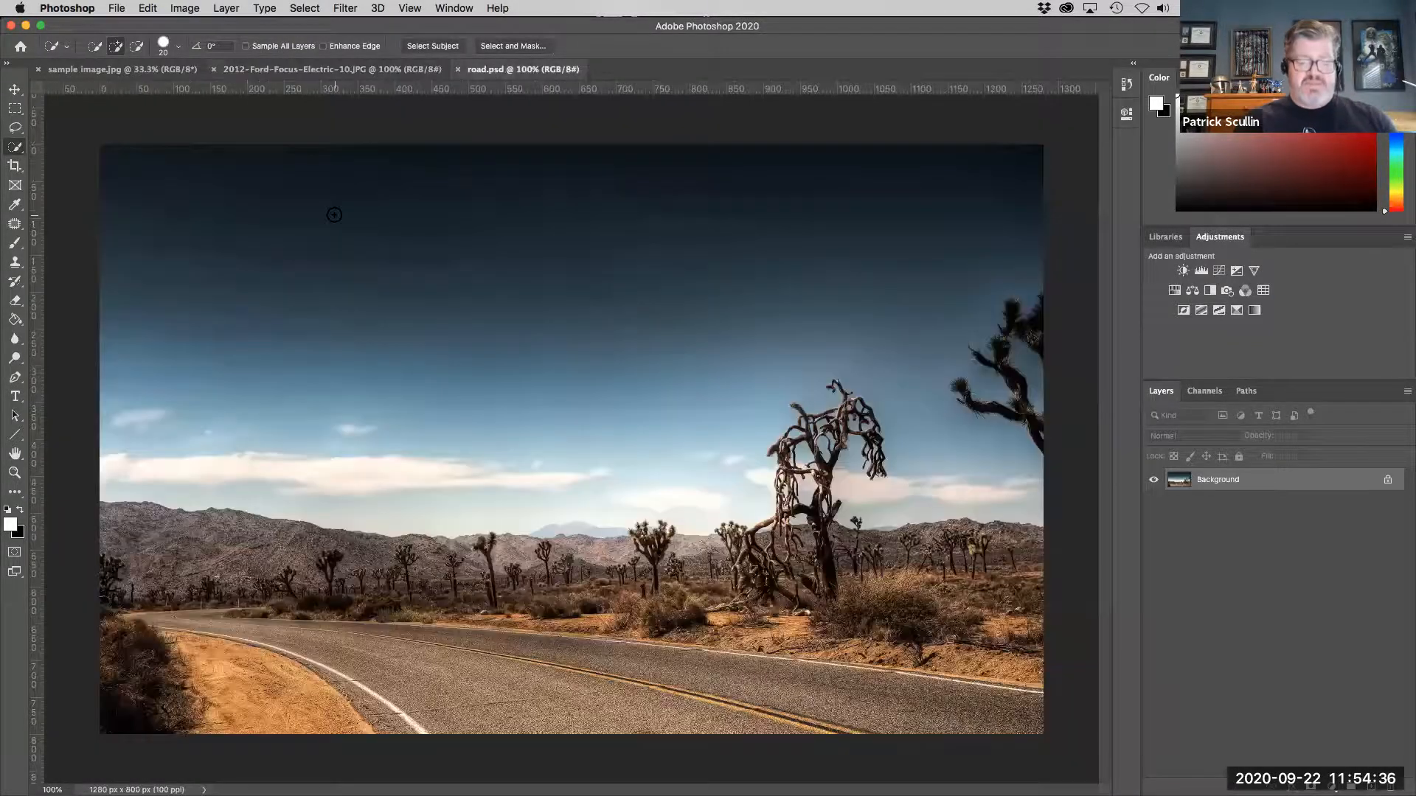
key("super+v")
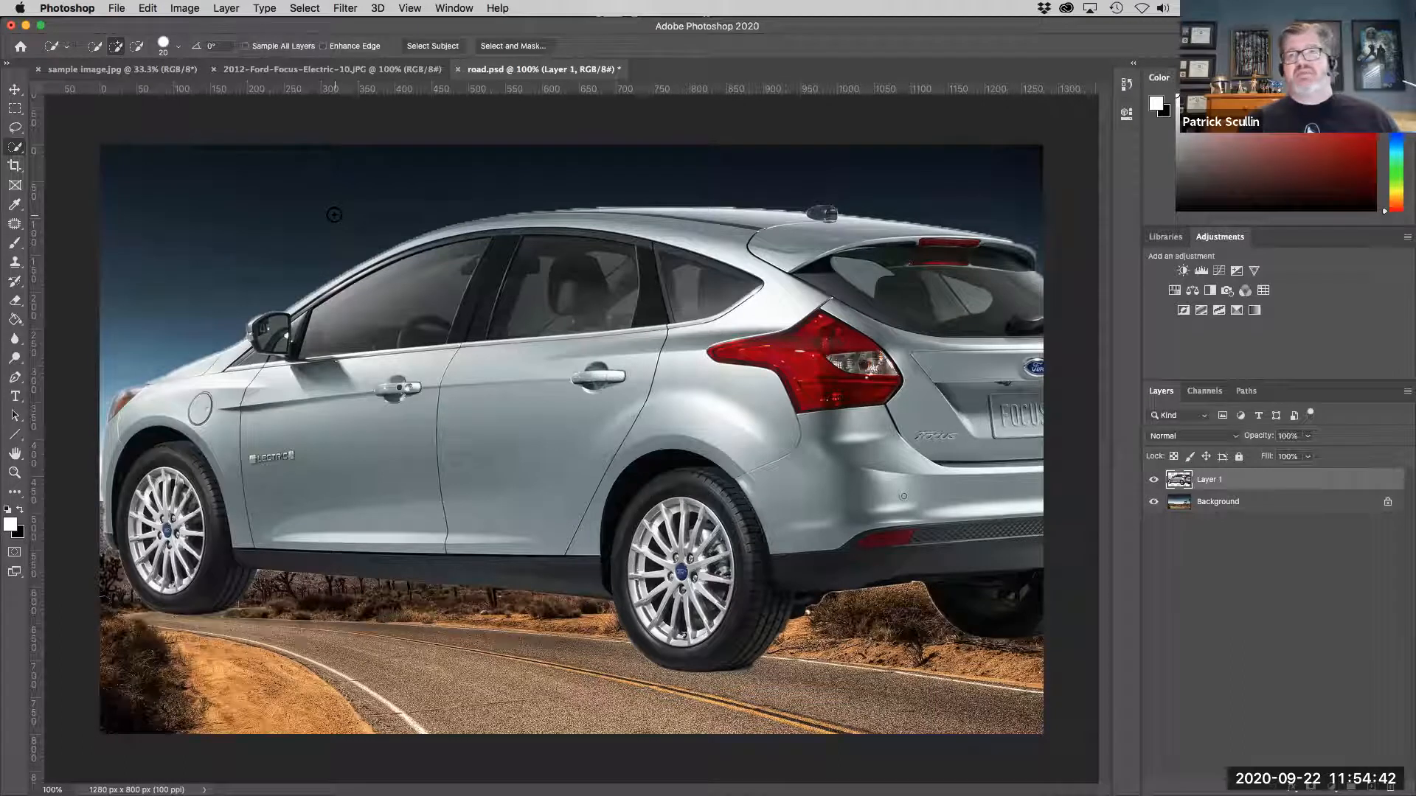
Scale the pasted car layer proportionally to about 56% and move it fully inside the road image.
left_click(144, 8)
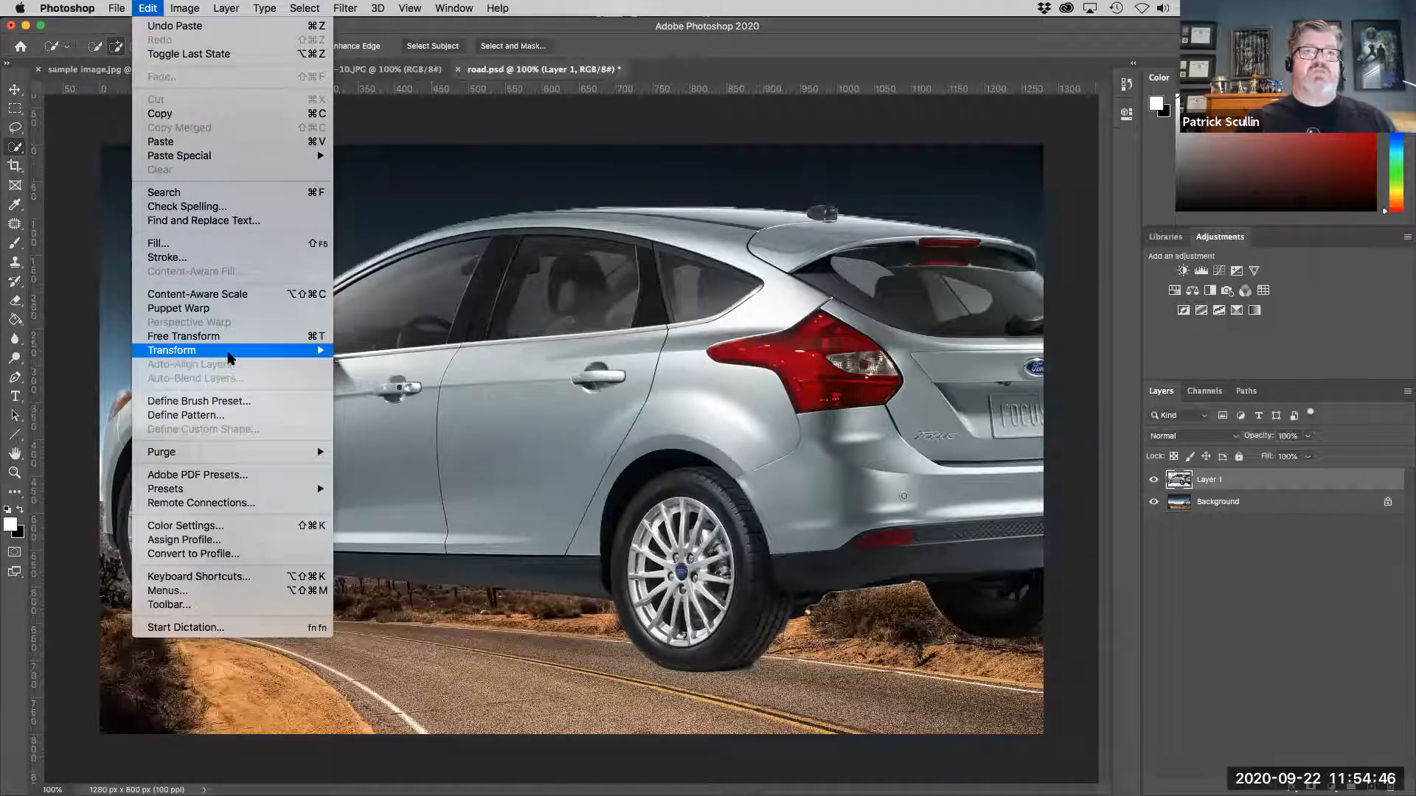
mouse_move(230, 353)
left_click(374, 373)
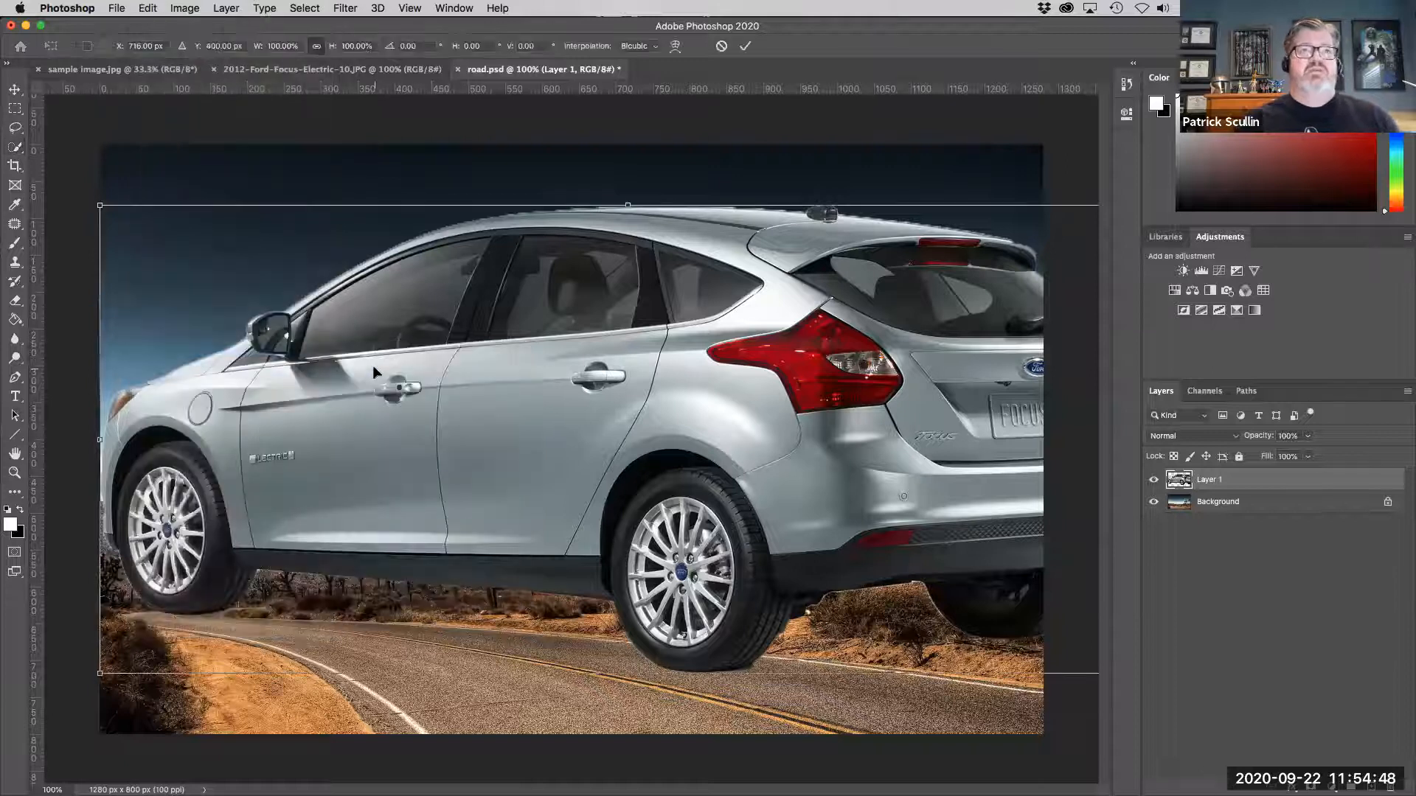
left_click(148, 8)
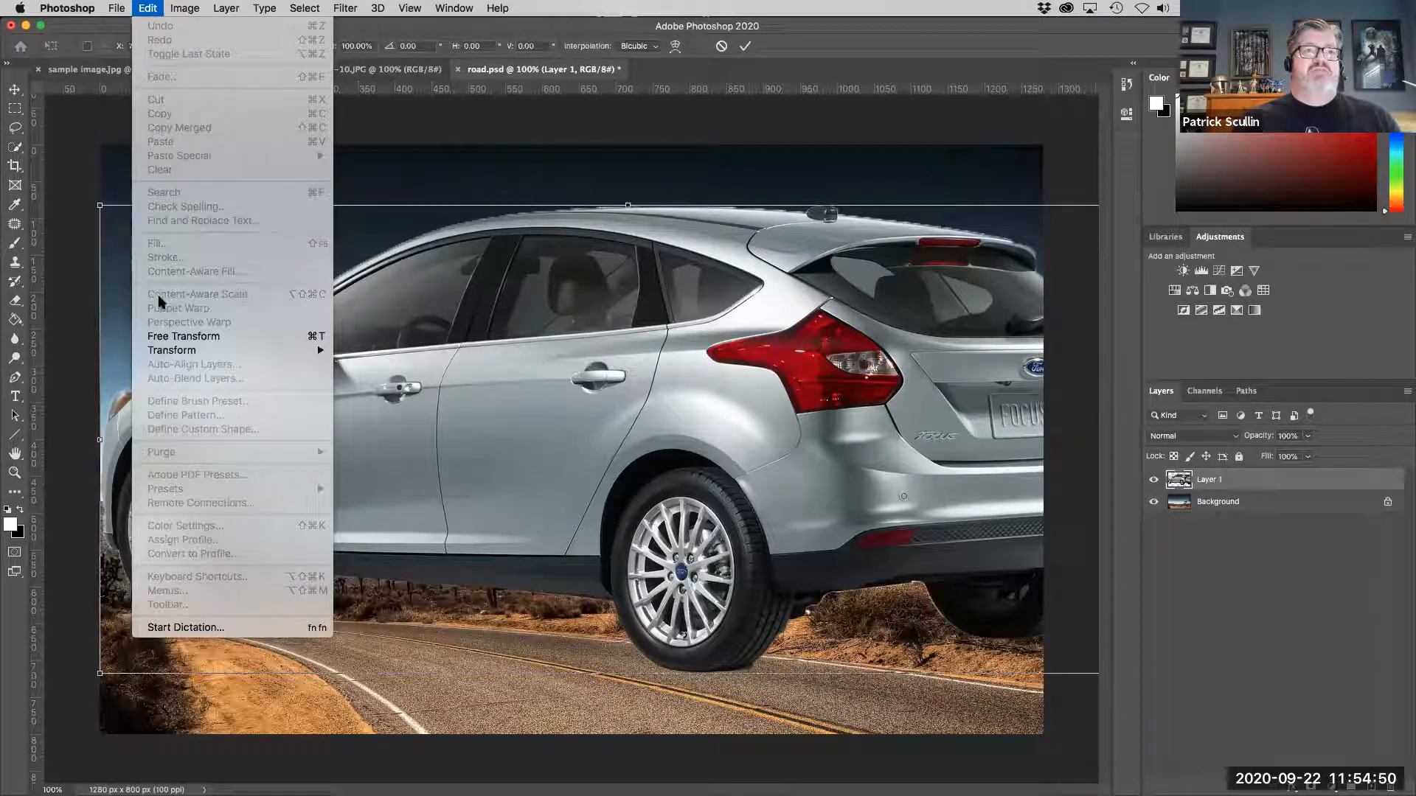
mouse_move(225, 351)
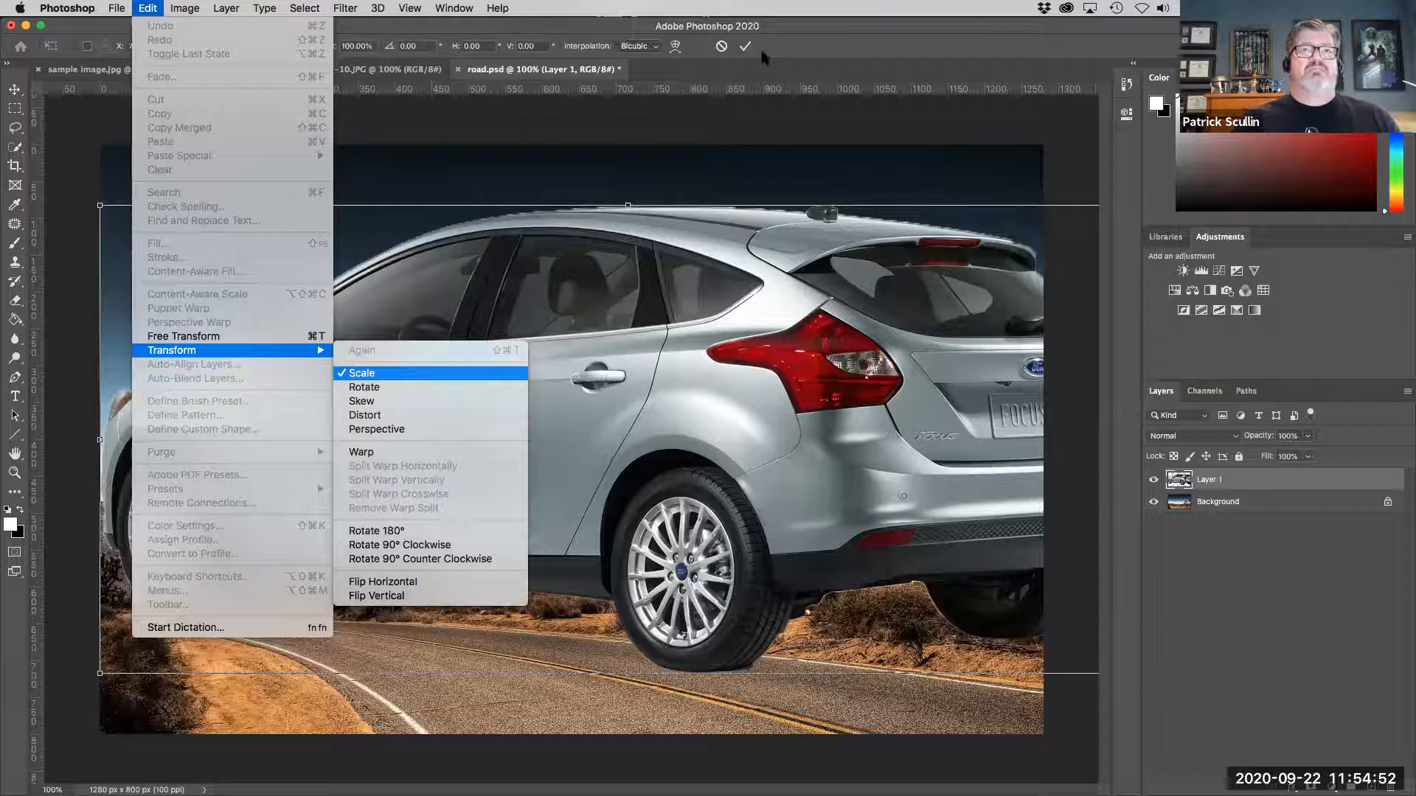
left_click(805, 41)
left_click_drag(166, 232, 372, 336)
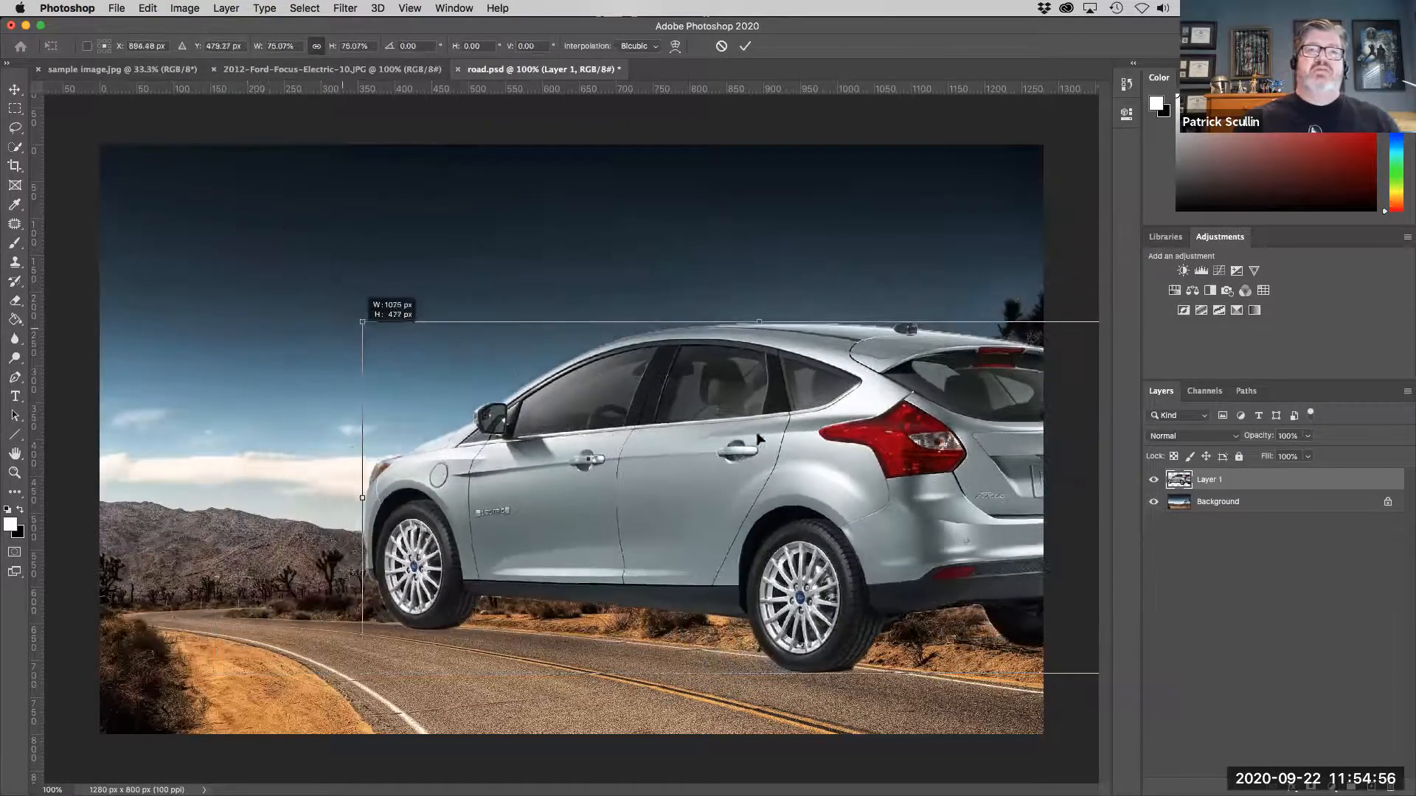
left_click_drag(704, 435, 570, 424)
left_click_drag(1020, 309, 824, 398)
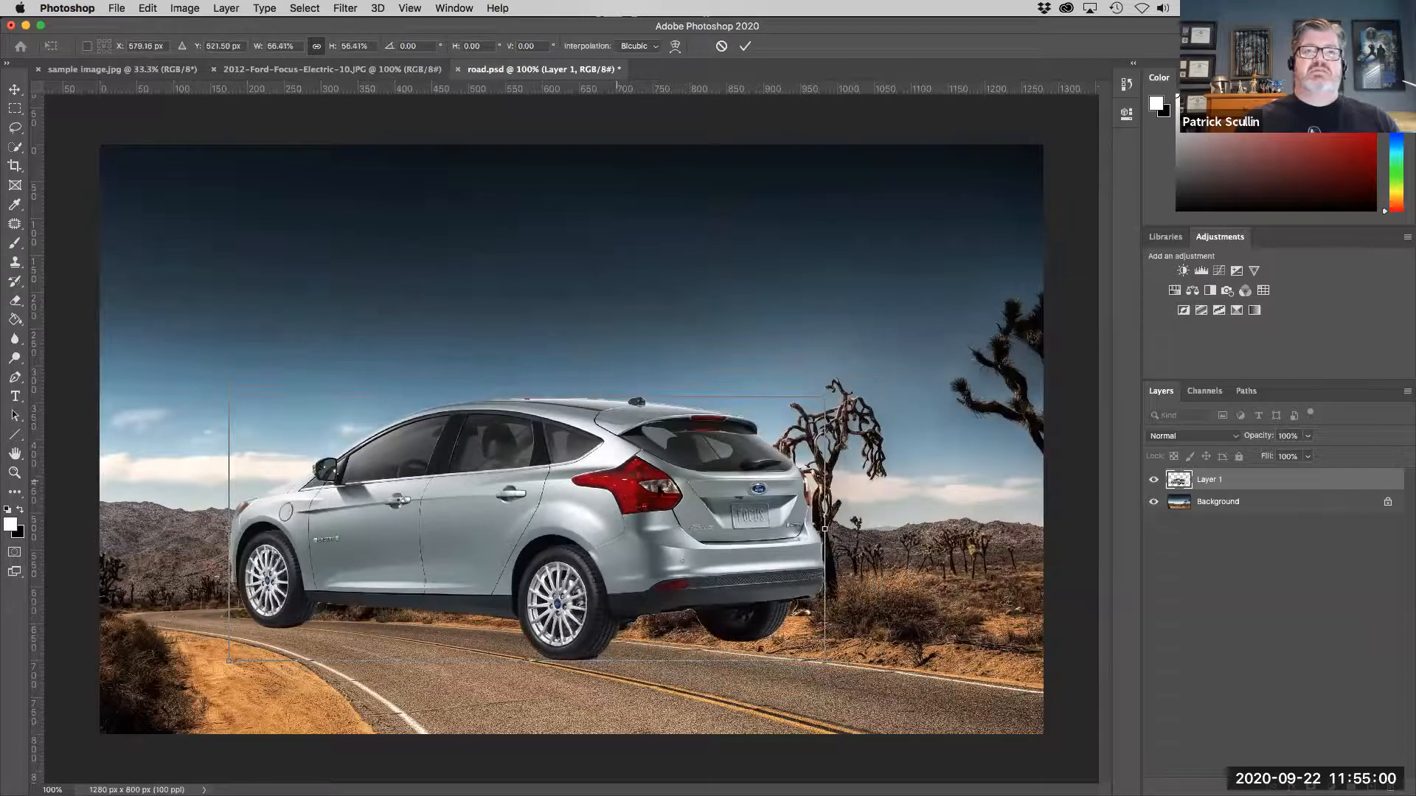
Scale the car down further to about 36% and position it on the road in front of the large tree.
left_click_drag(617, 482, 671, 490)
left_click_drag(281, 405, 337, 429)
left_click_drag(639, 552, 613, 576)
left_click_drag(311, 453, 440, 495)
left_click_drag(802, 611, 783, 606)
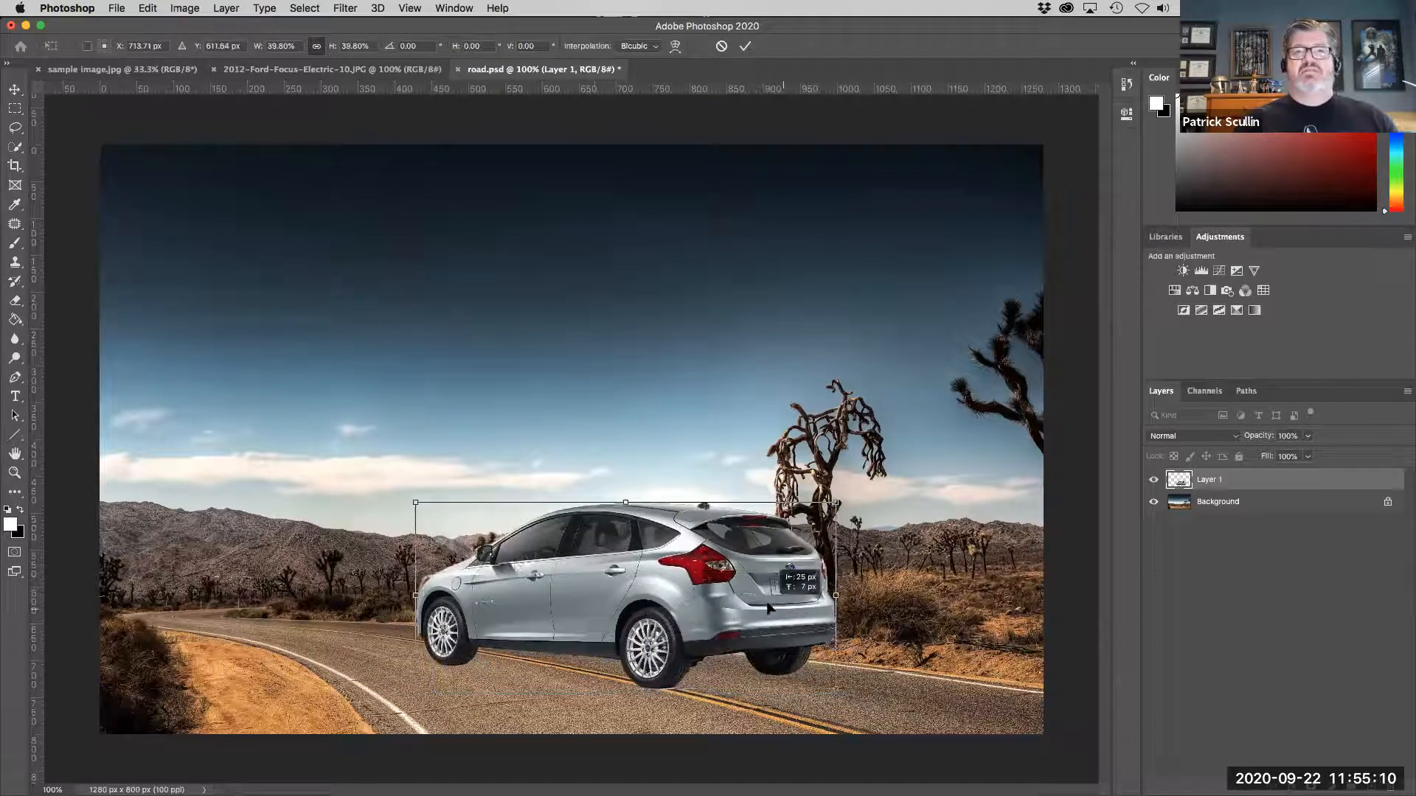
left_click_drag(428, 509, 458, 522)
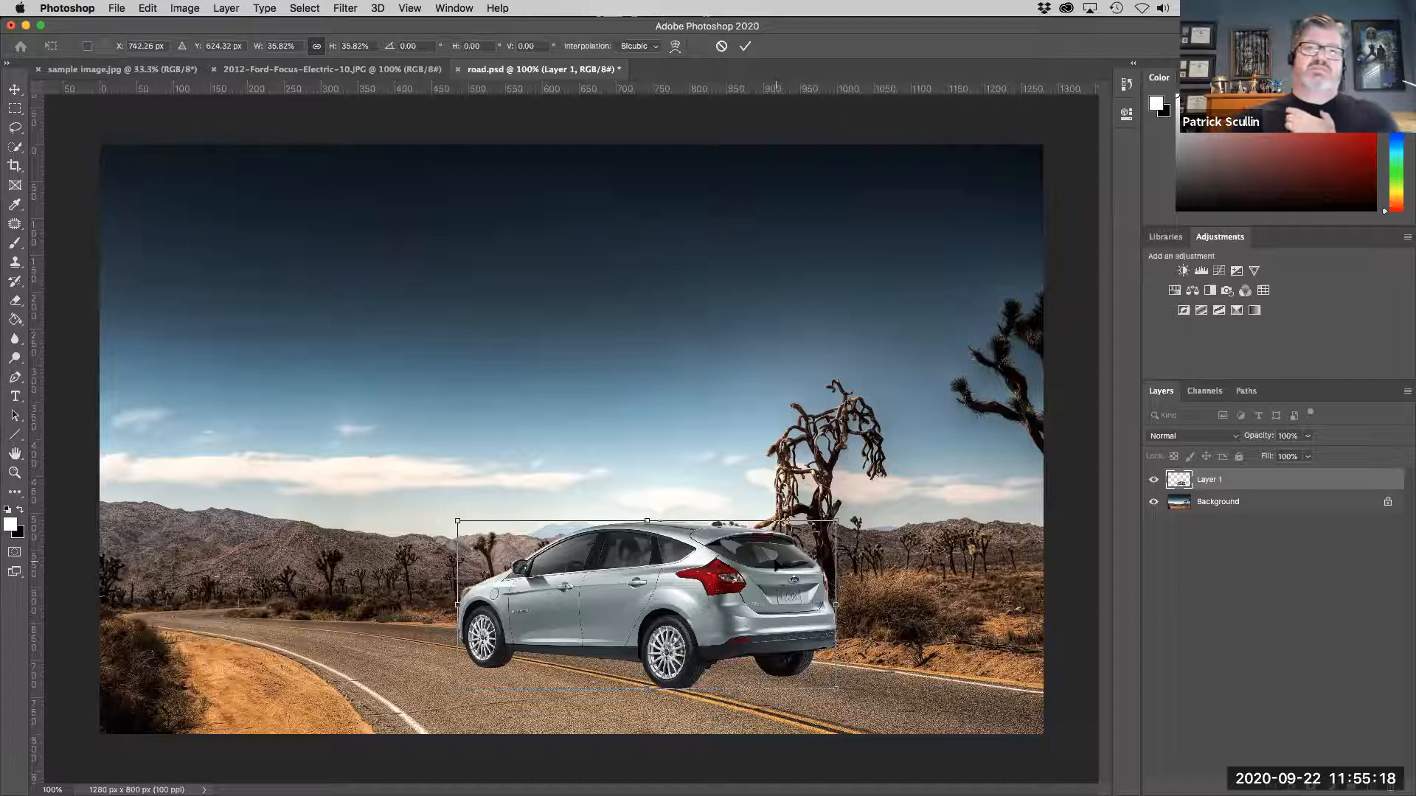
Reduce the car to about 31%, adjust its position on the road, and apply the transformation.
left_click_drag(458, 522, 495, 533)
left_click_drag(718, 630, 727, 630)
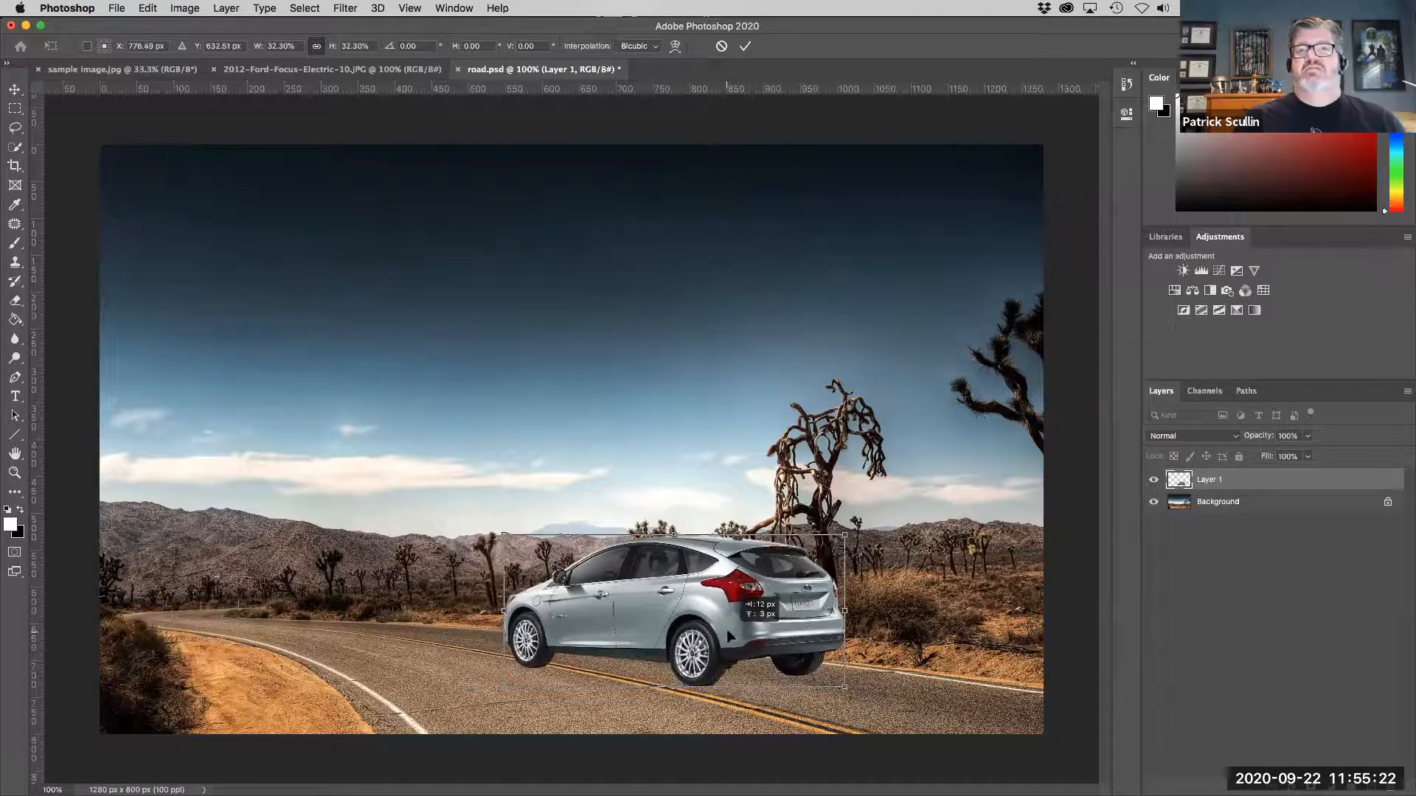
left_click_drag(505, 534, 518, 542)
left_click_drag(601, 590, 597, 584)
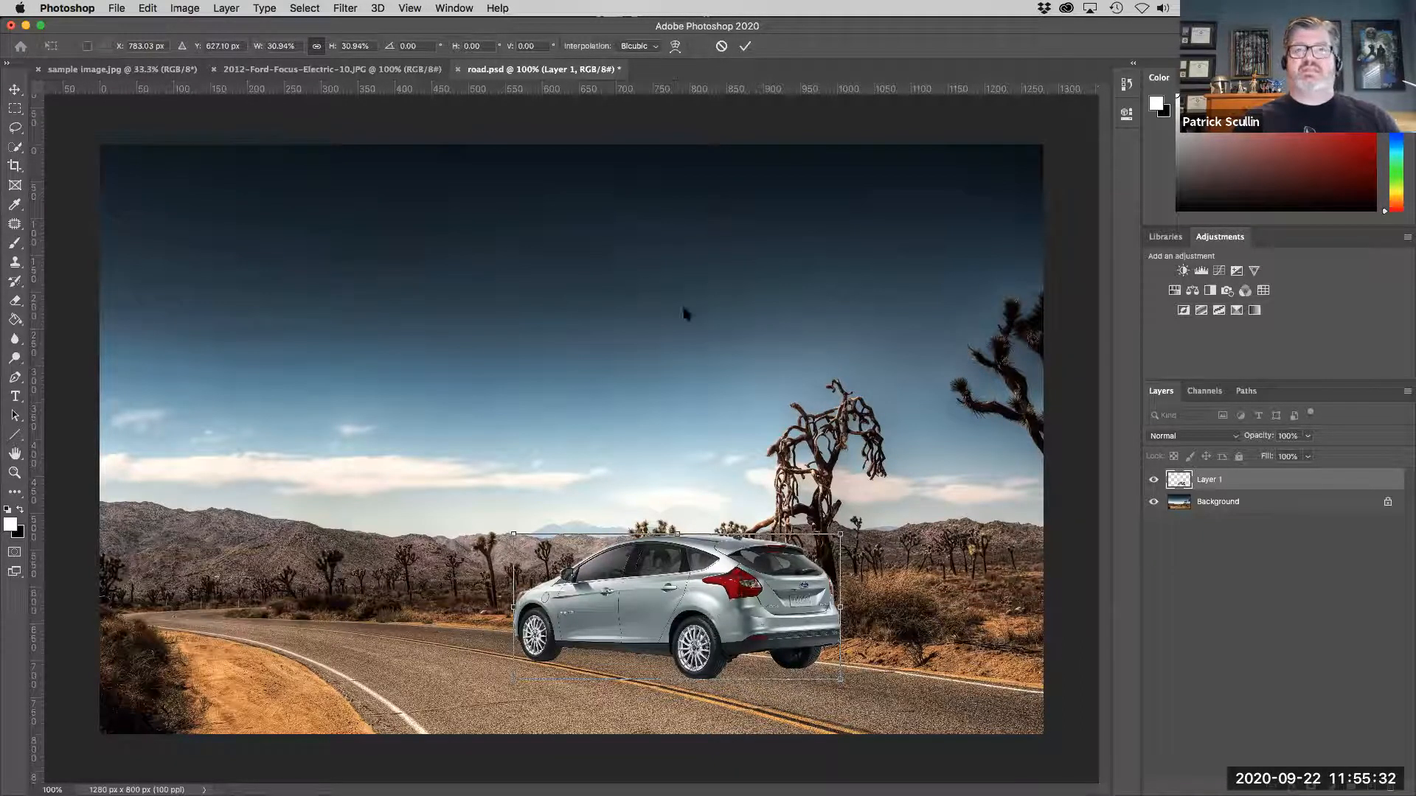
left_click(745, 45)
key("w")
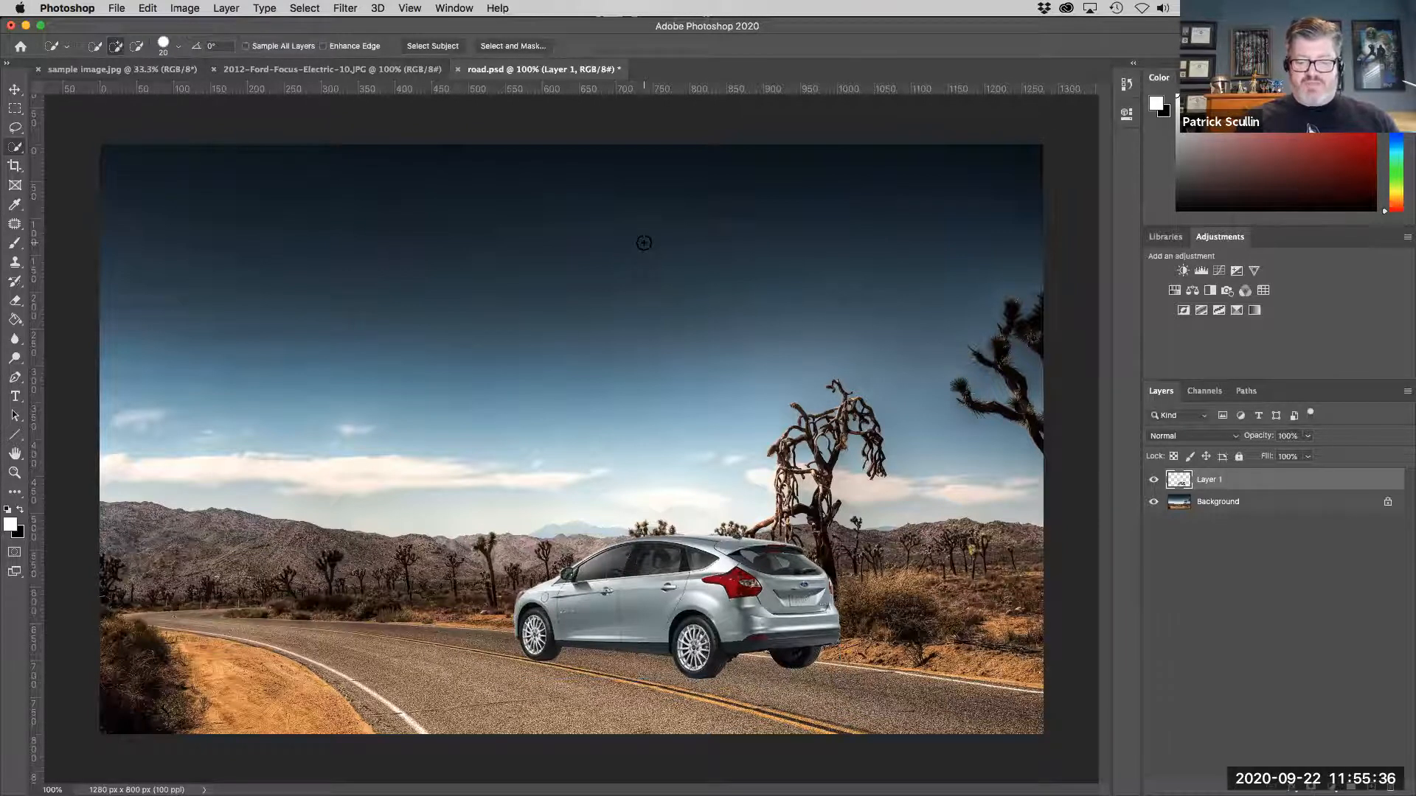
Move the car layer slightly left and down so its front wheel sits on the yellow centre line.
key("super+plus")
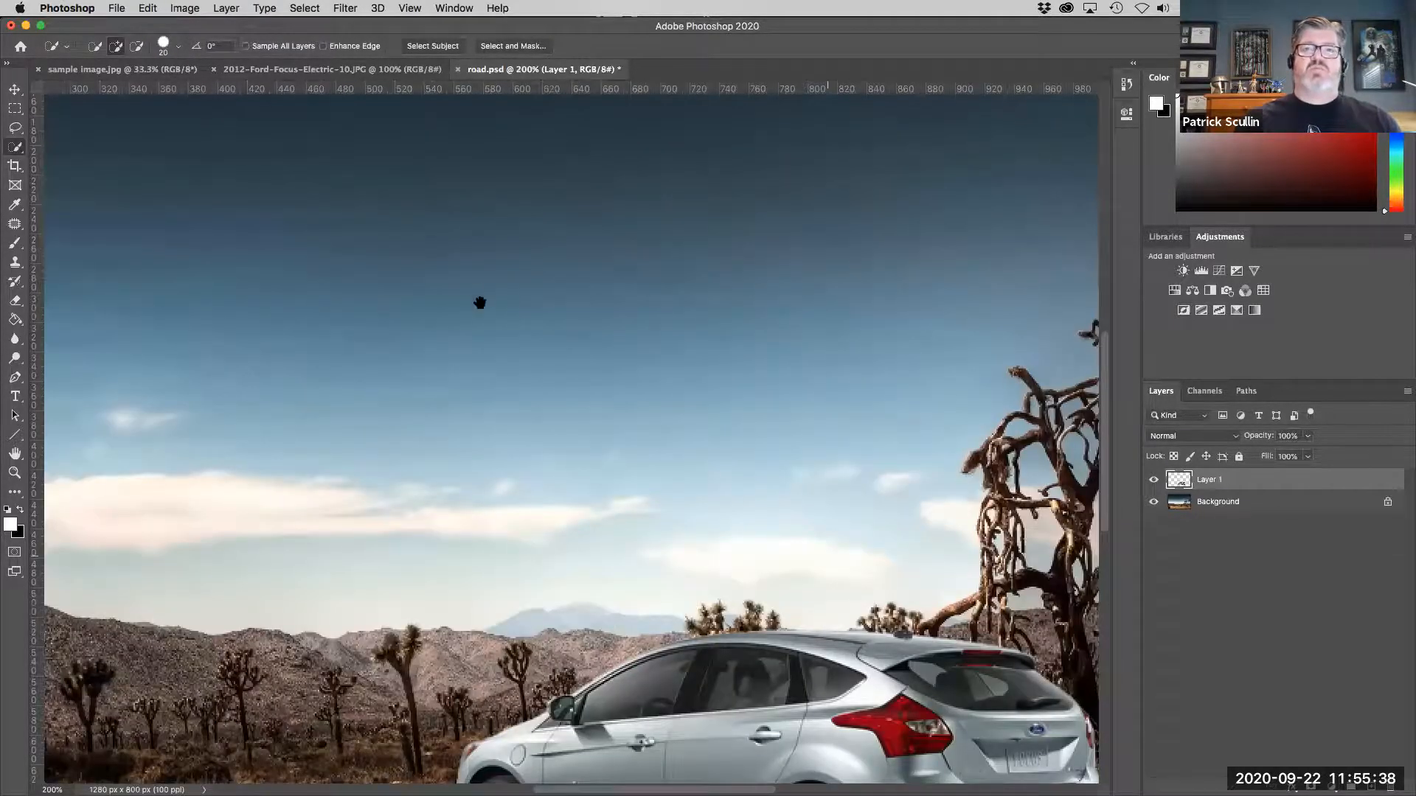
scroll(479, 303, "down", 10)
scroll(480, 302, "right", 8)
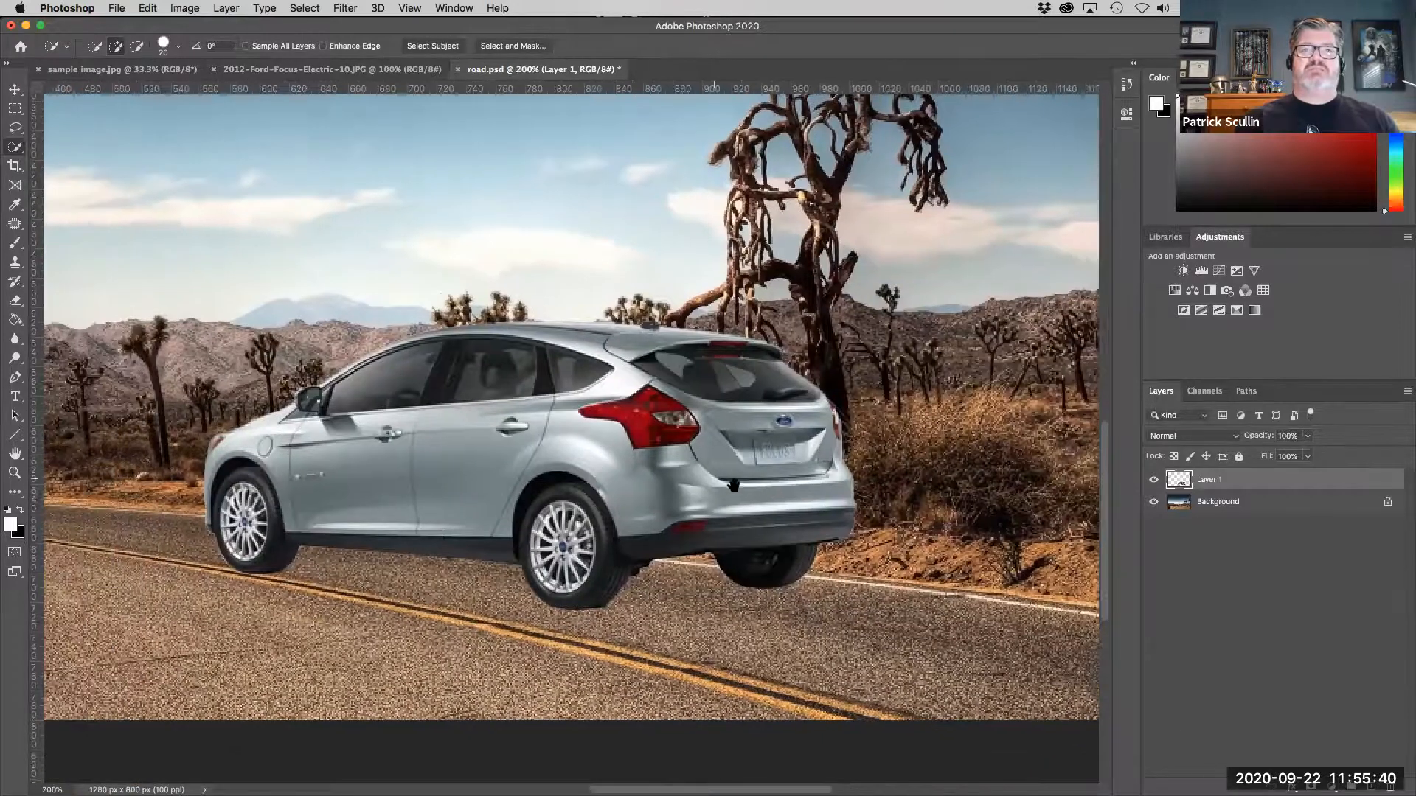
scroll(734, 484, "left", 2)
scroll(734, 484, "up", 1)
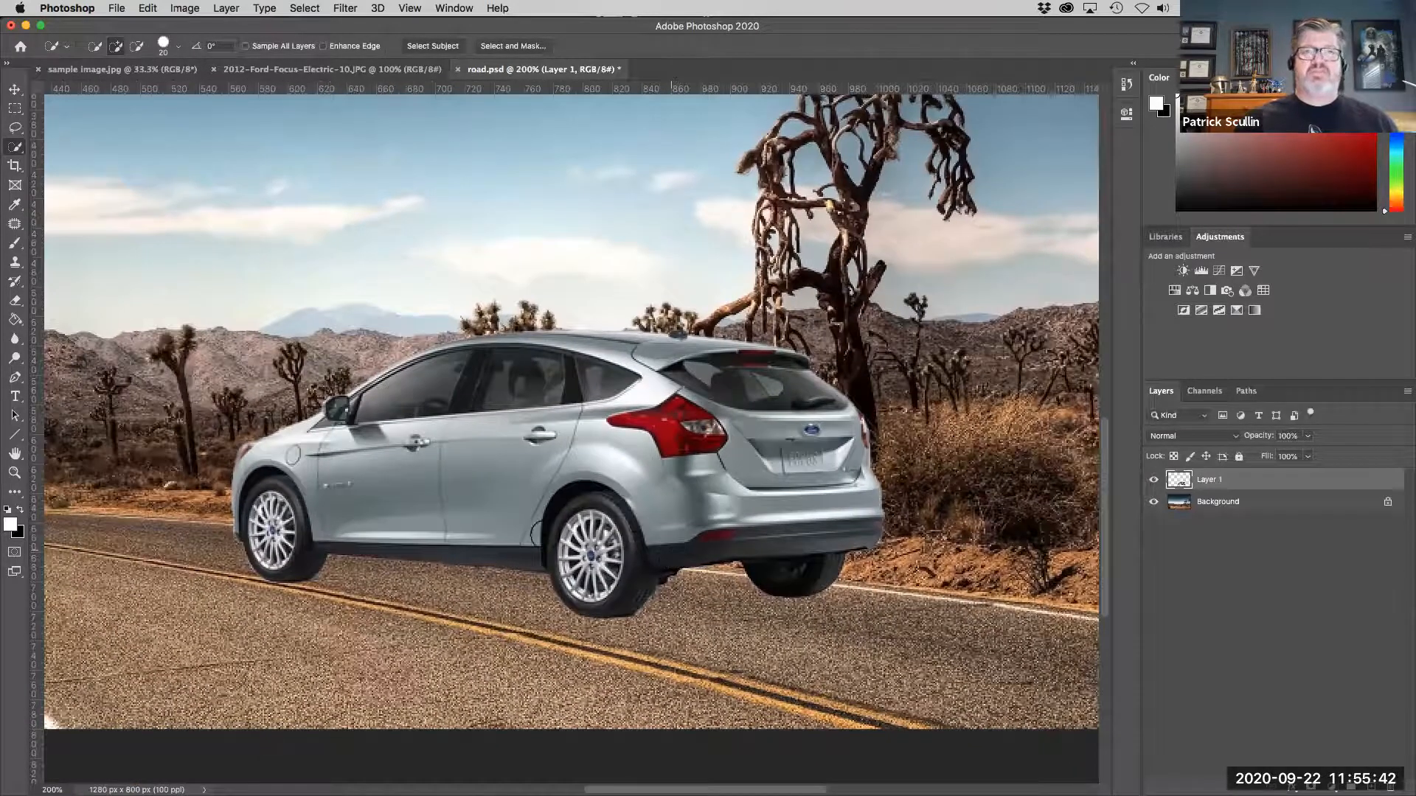
left_click_drag(529, 483, 509, 583)
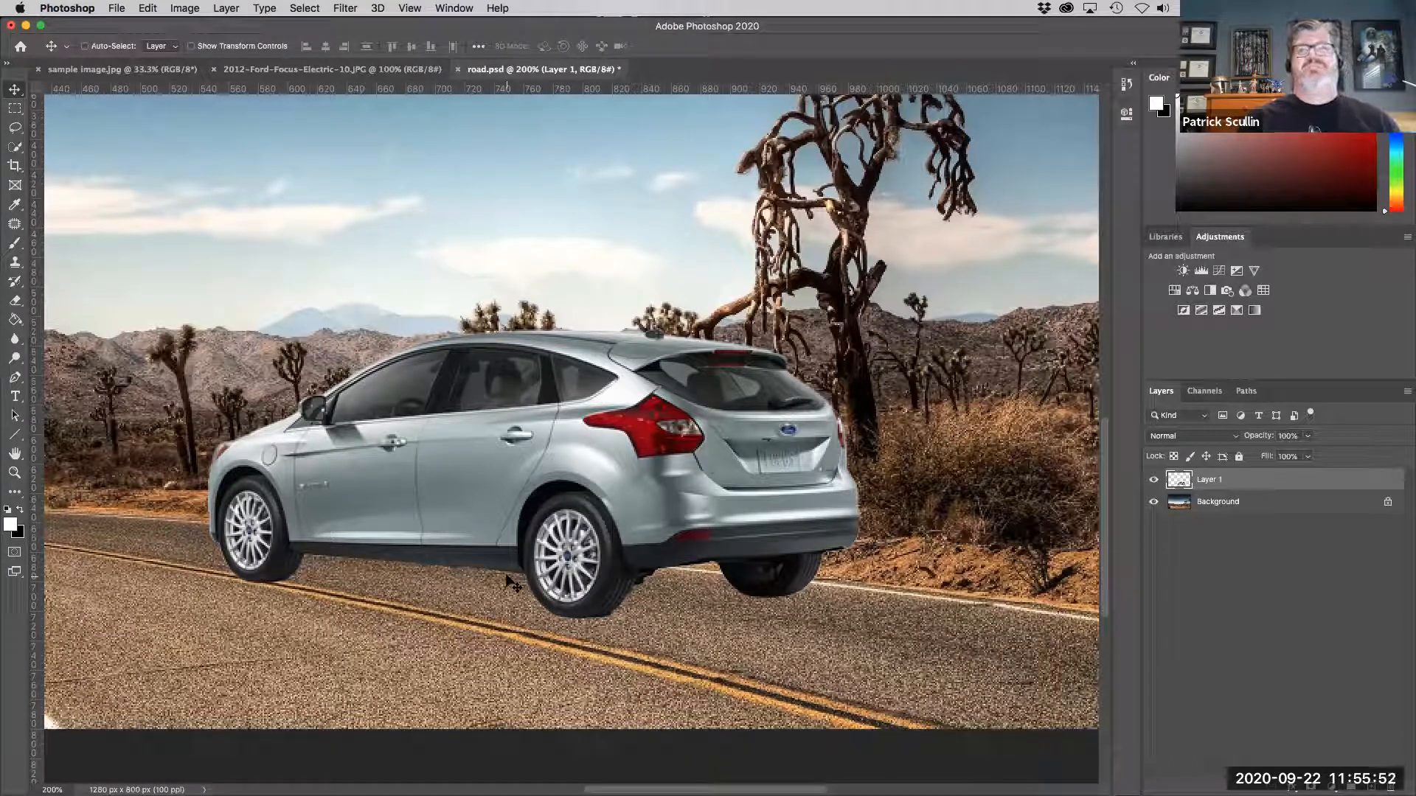
left_click_drag(542, 476, 526, 492)
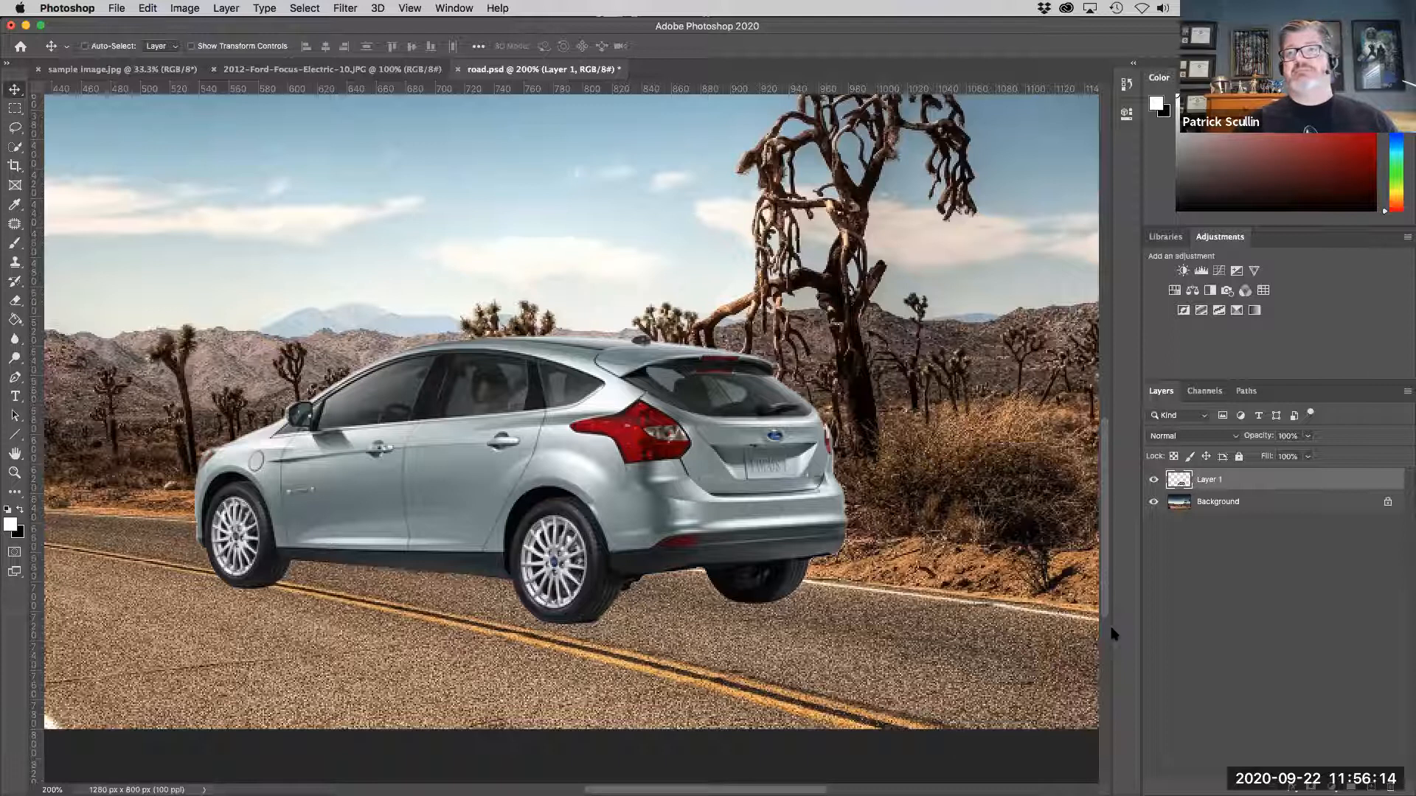
Duplicate the Background layer under the name Background Blur.
left_click(1276, 502)
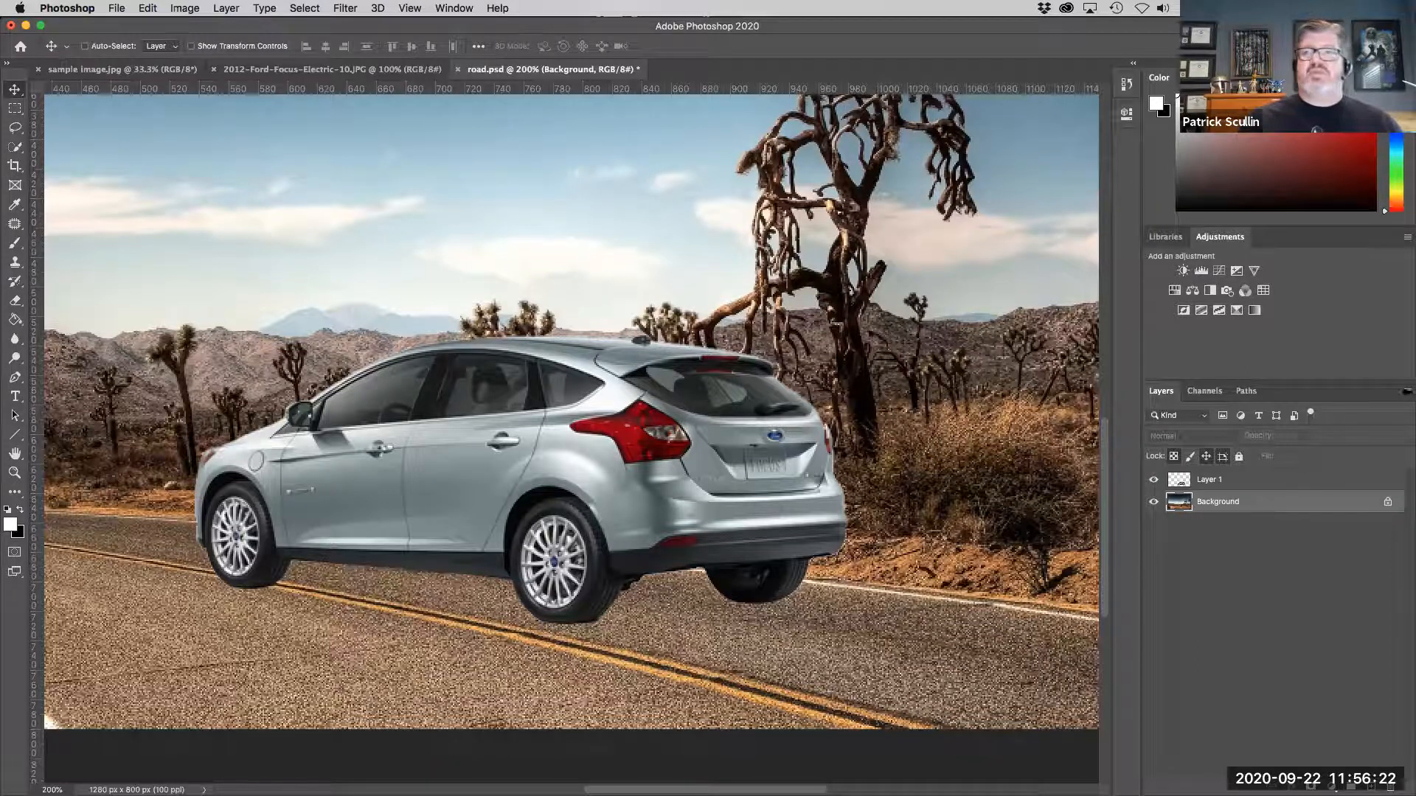
left_click(1407, 392)
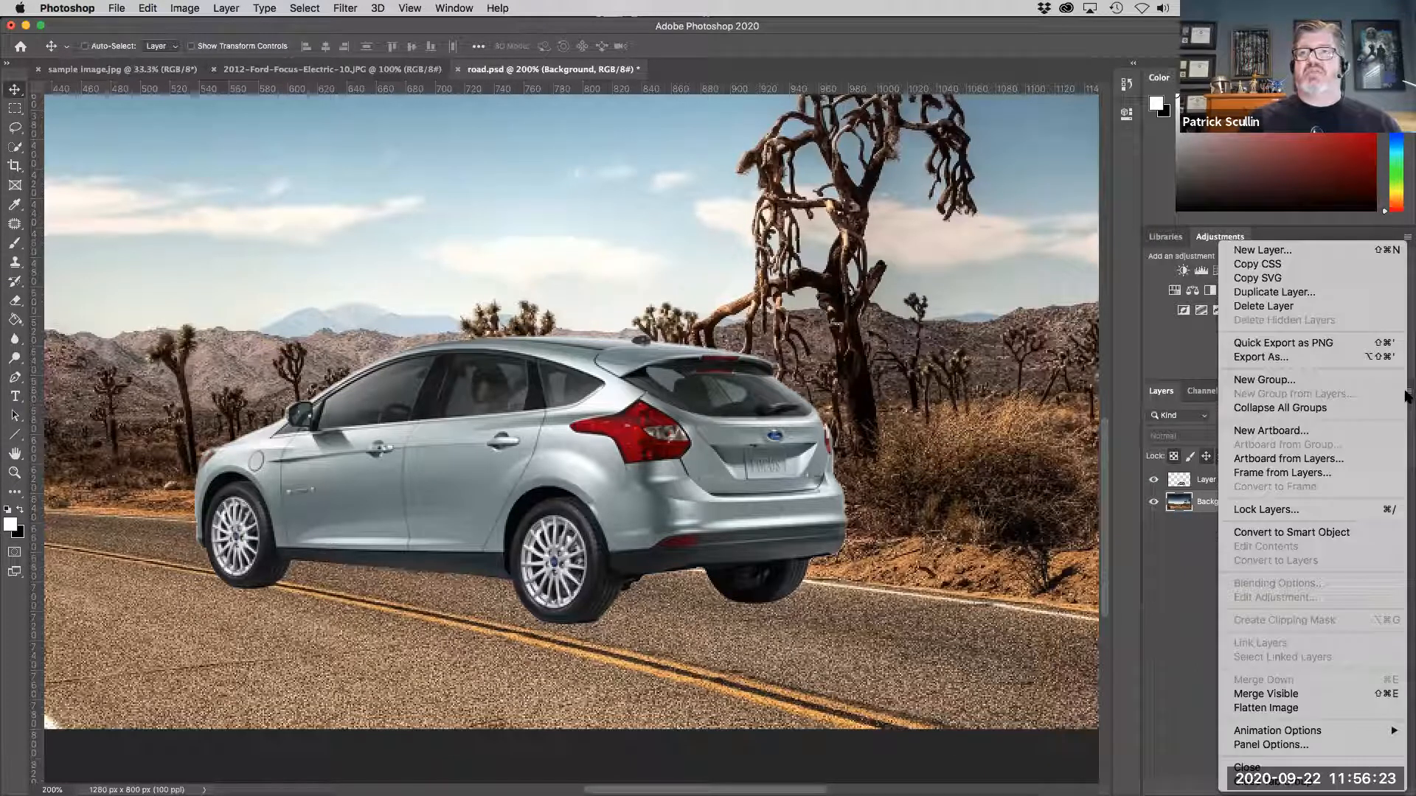
left_click(1330, 294)
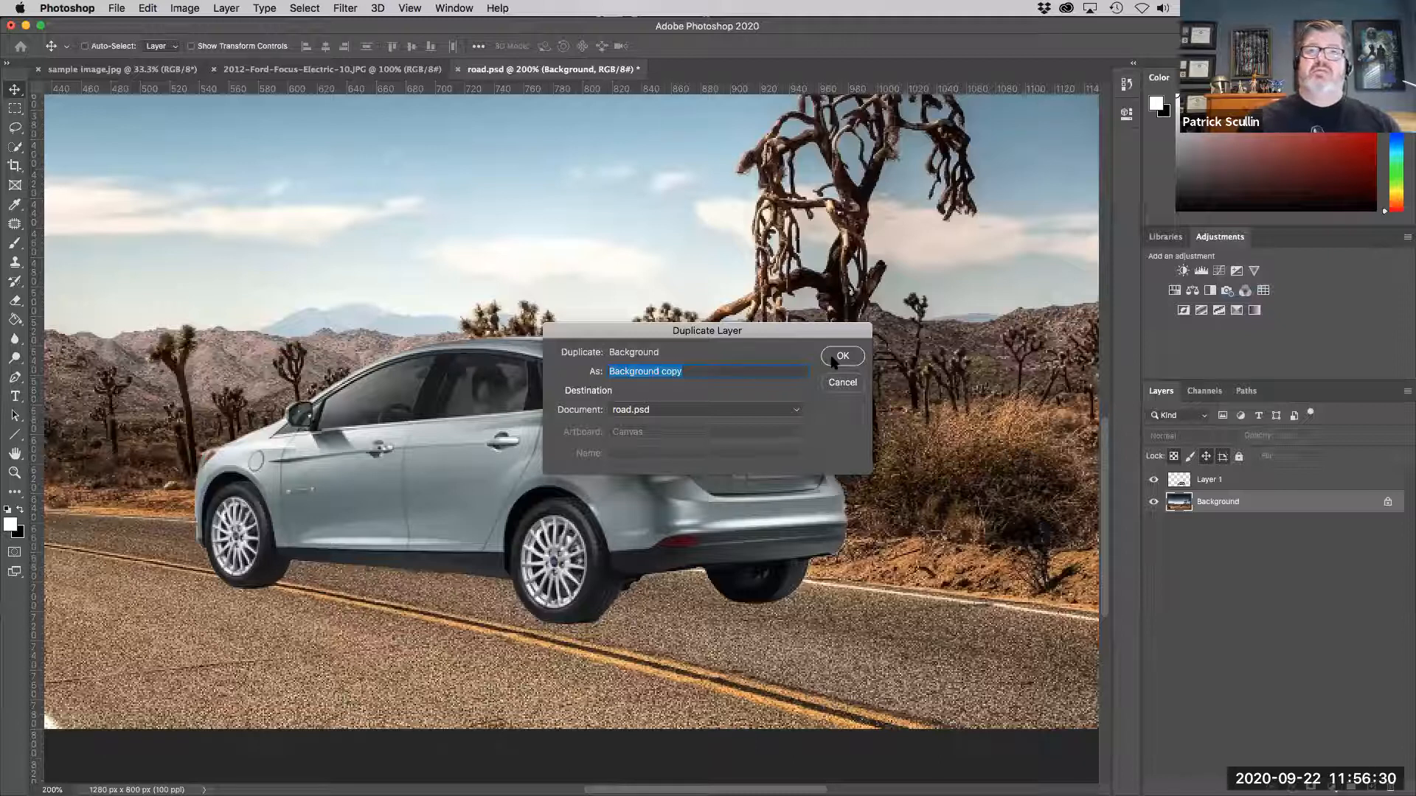
type("Backf")
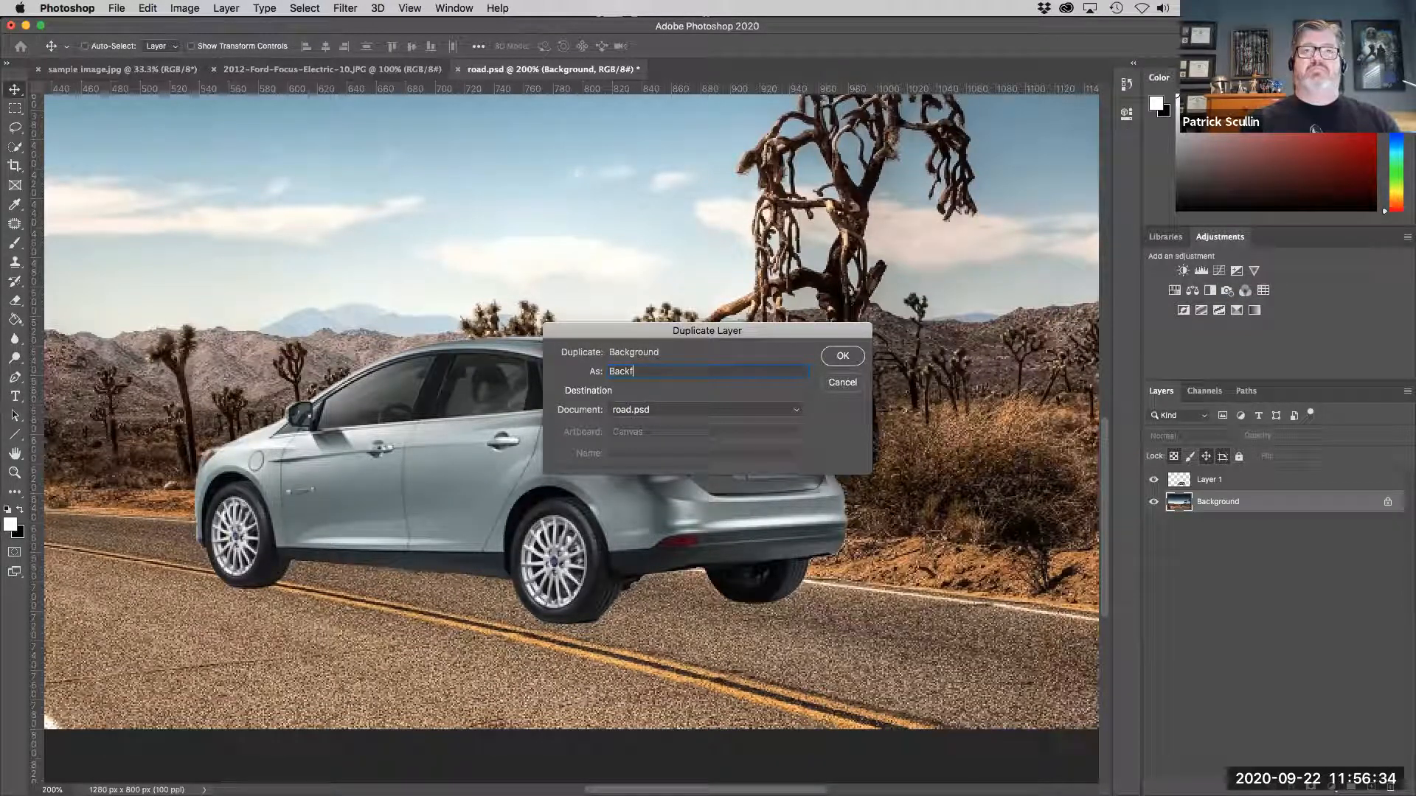
type("ground Blur")
key("Return")
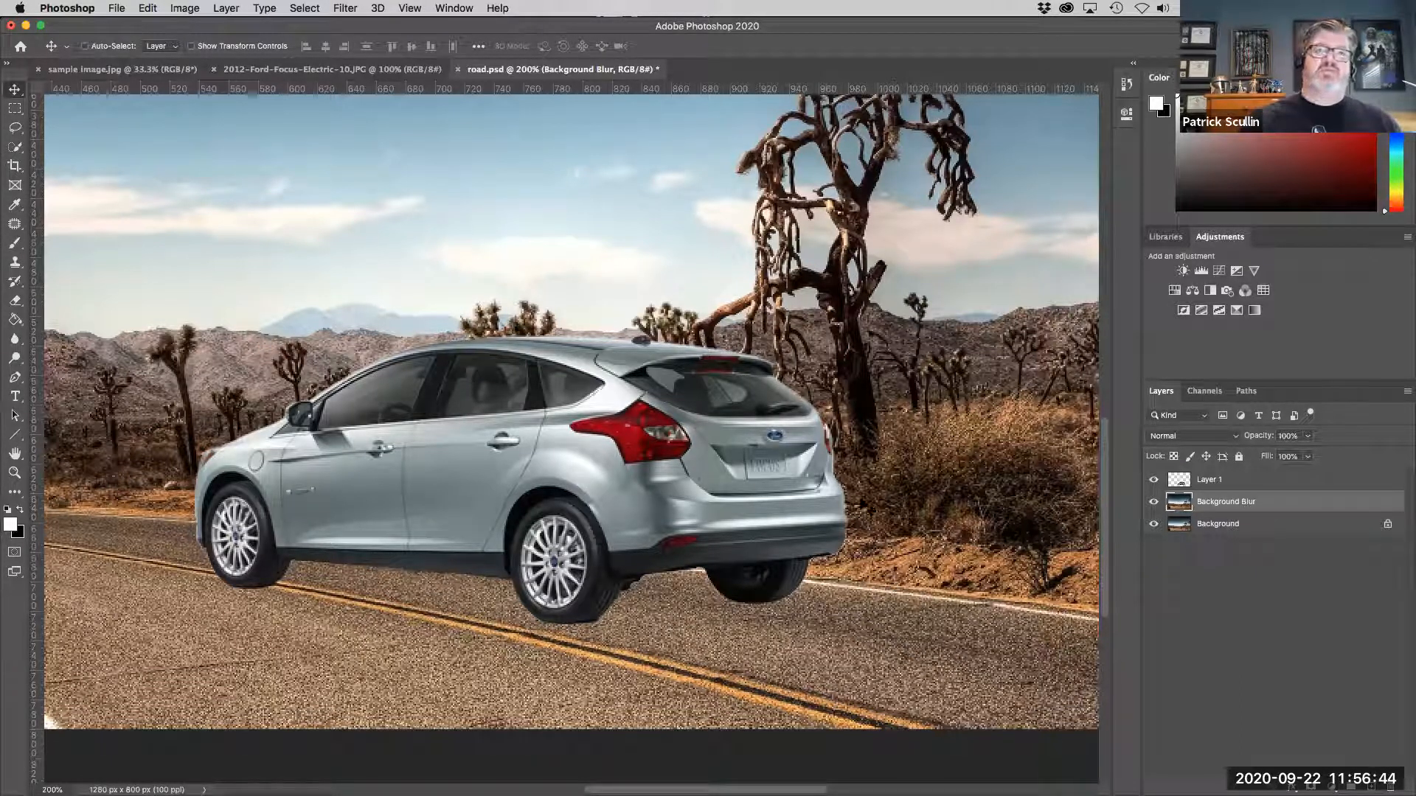
Start a Motion Blur on the Background Blur layer with a -7° angle and a distance of 875 pixels.
left_click(346, 8)
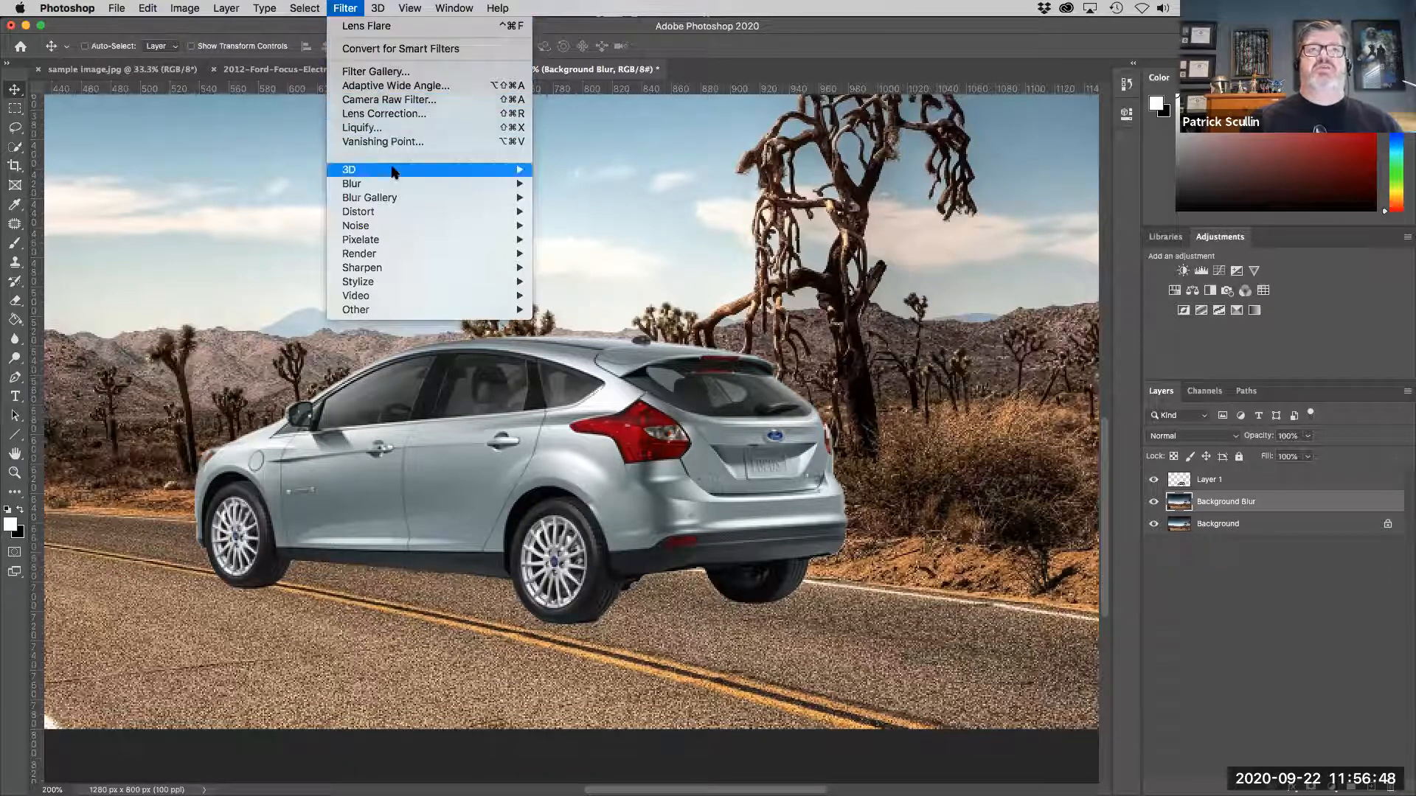
mouse_move(395, 185)
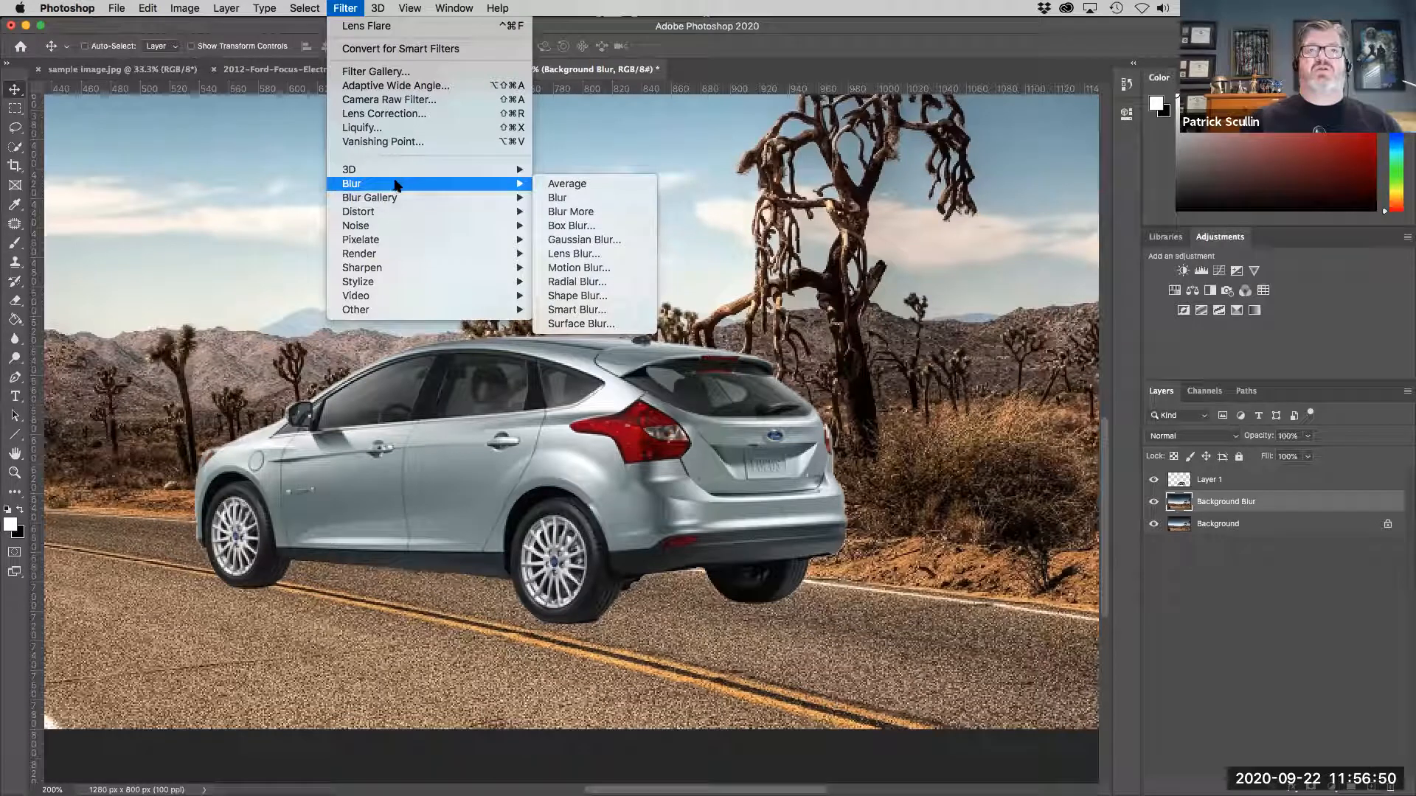
mouse_move(493, 199)
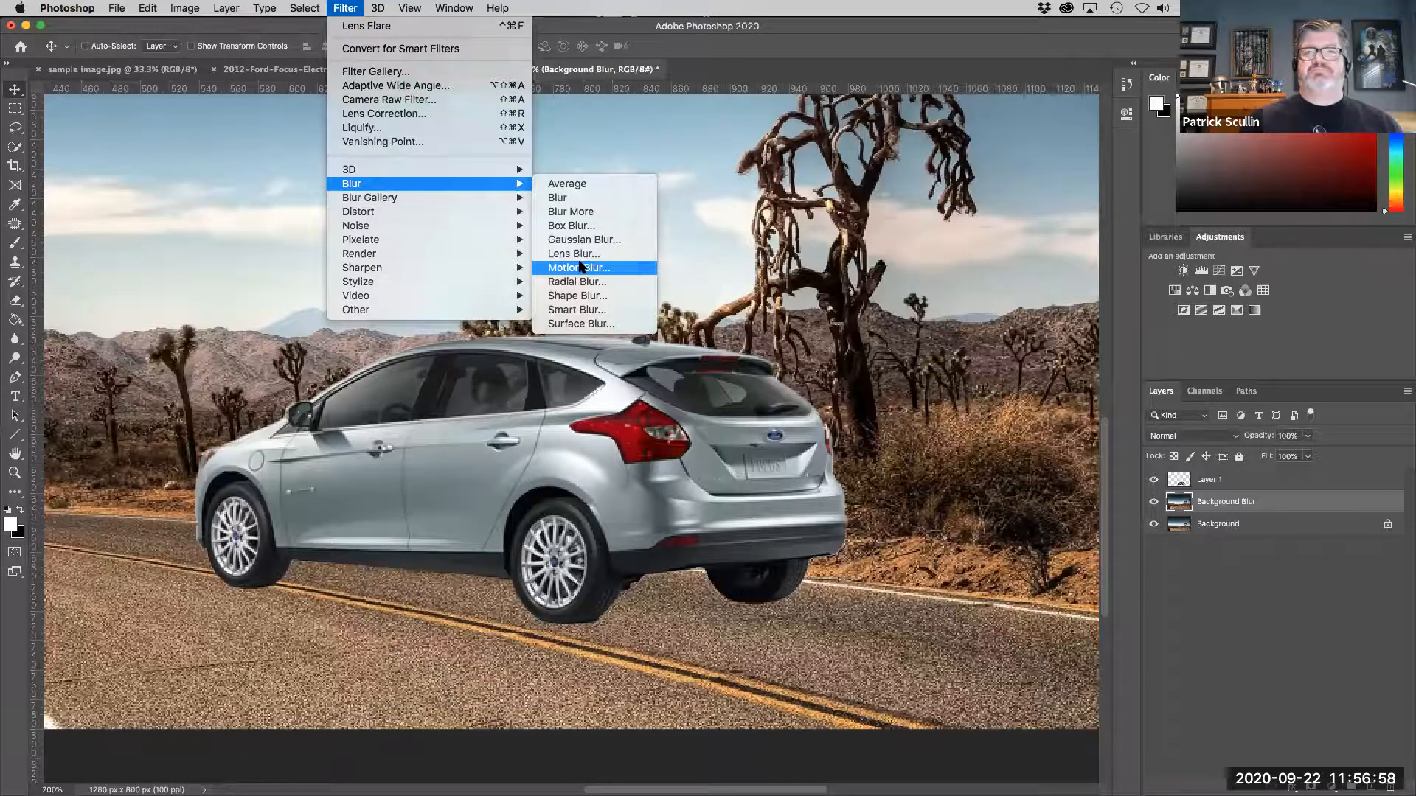
left_click(580, 267)
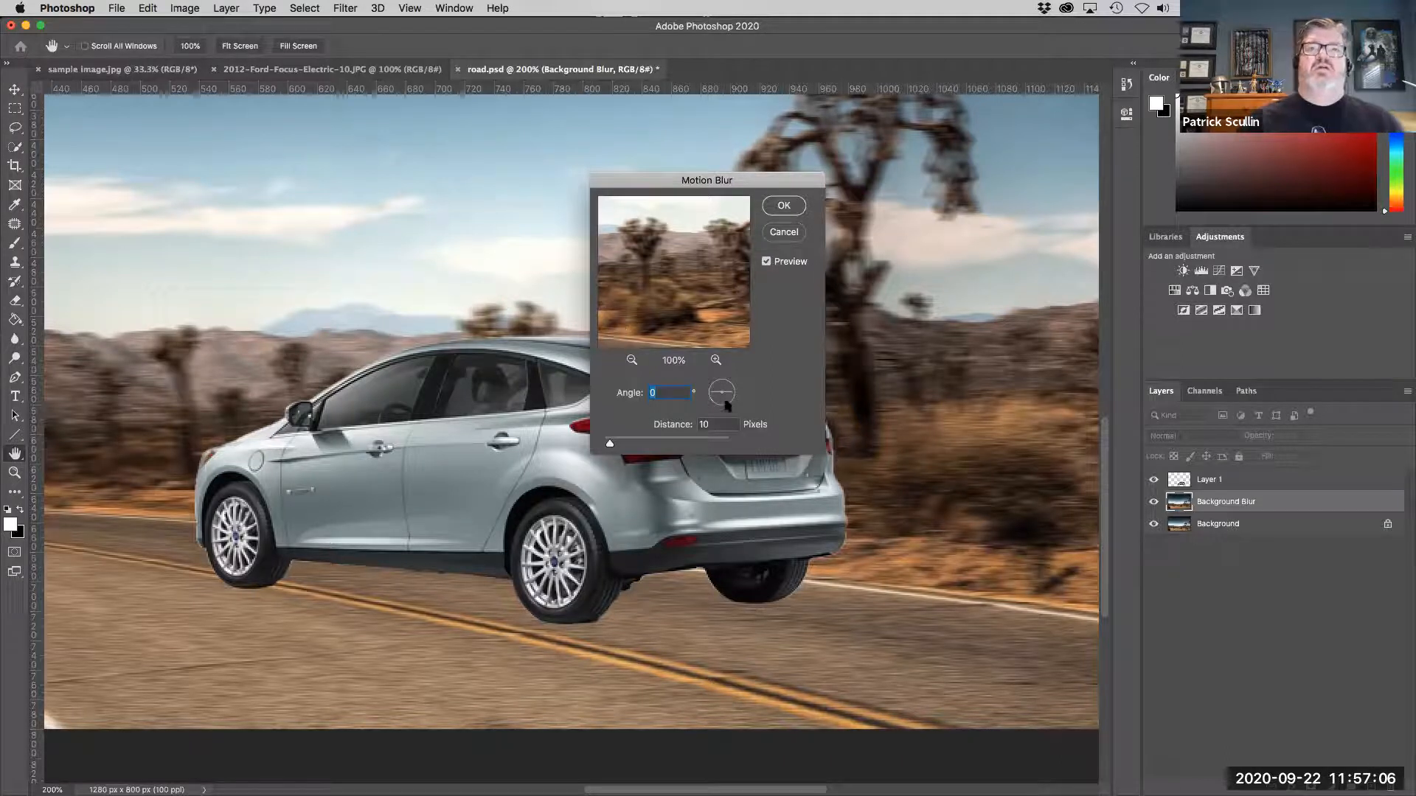
left_click_drag(731, 391, 734, 394)
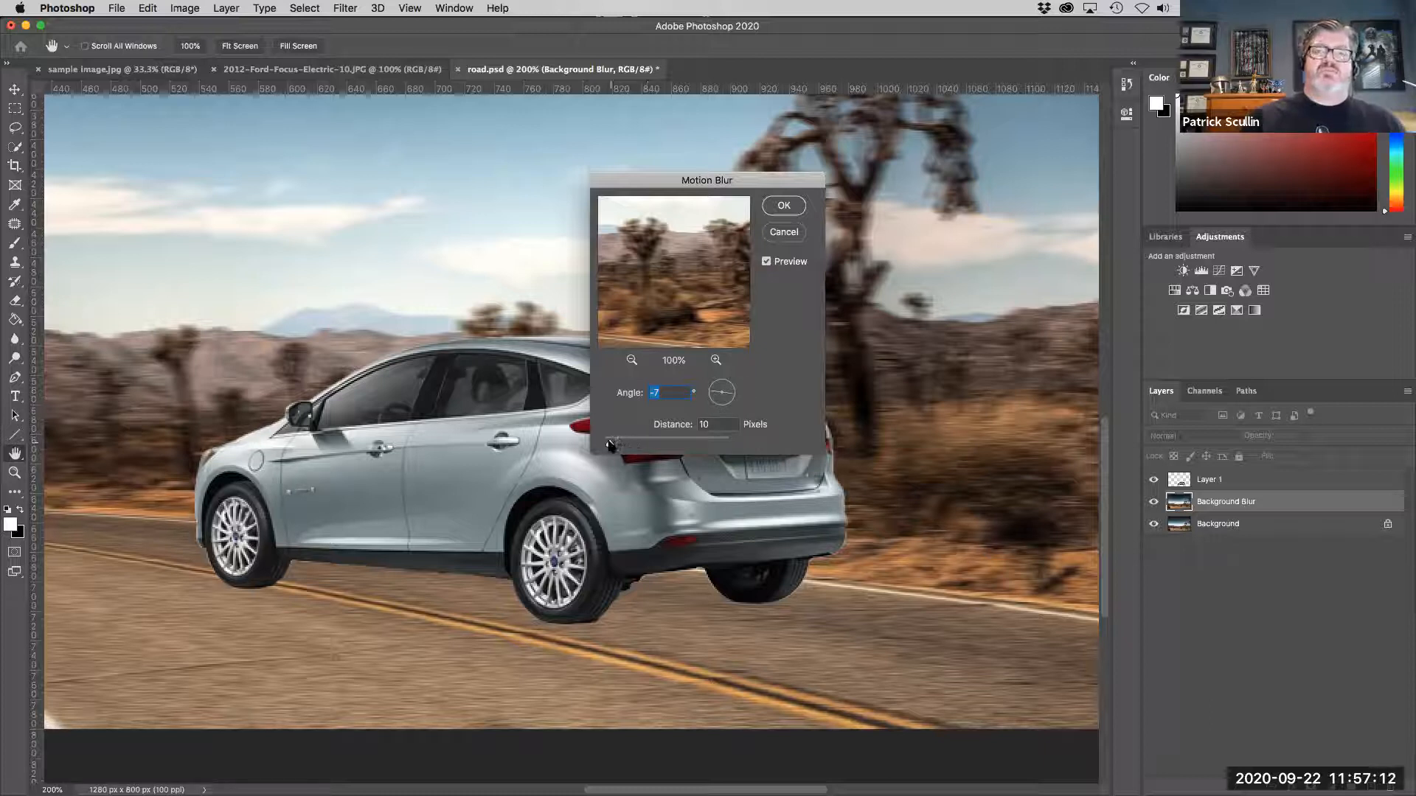
left_click_drag(609, 445, 705, 445)
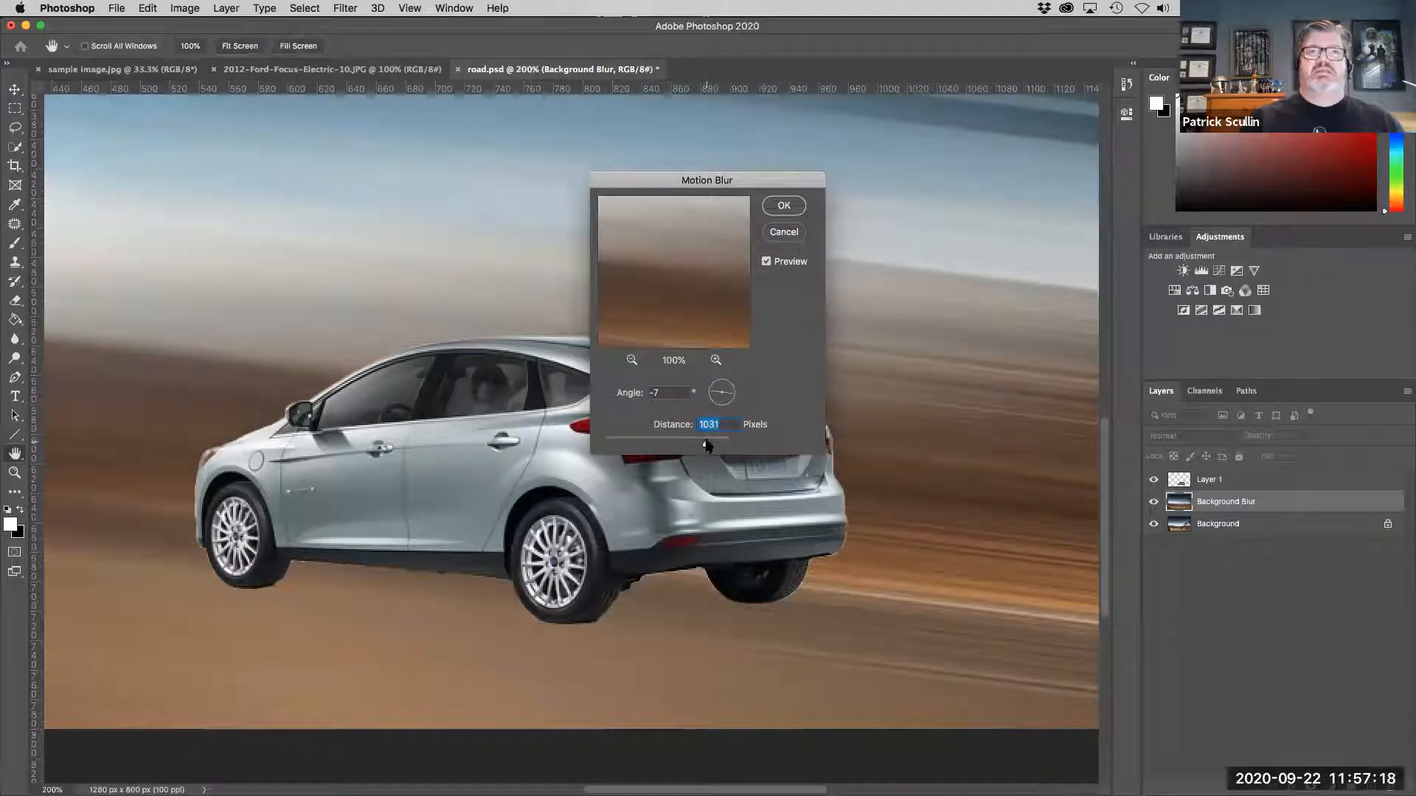
left_click_drag(706, 446, 703, 445)
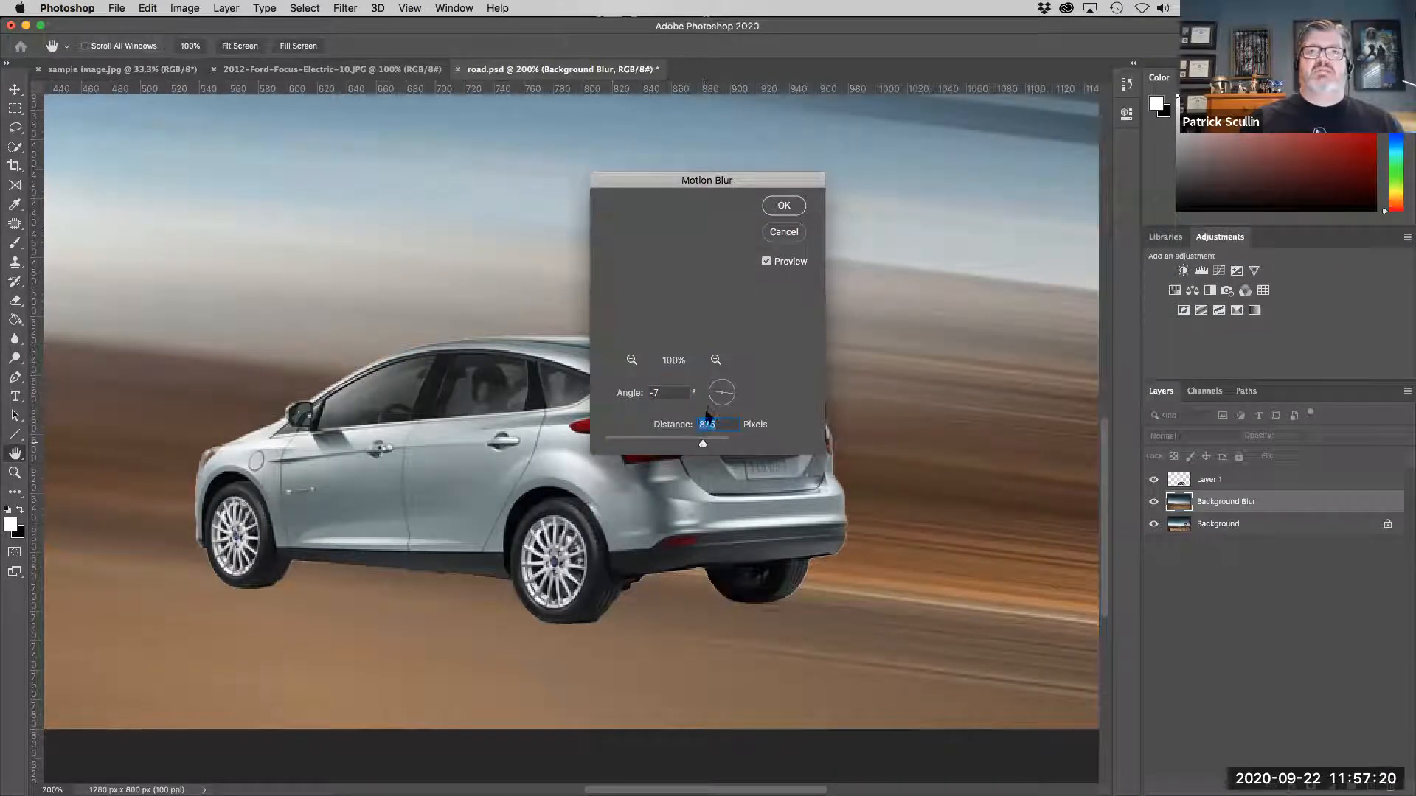
Set the Motion Blur angle to -2° and its distance to 150 pixels, and apply the filter.
left_click(715, 395)
left_click(712, 394)
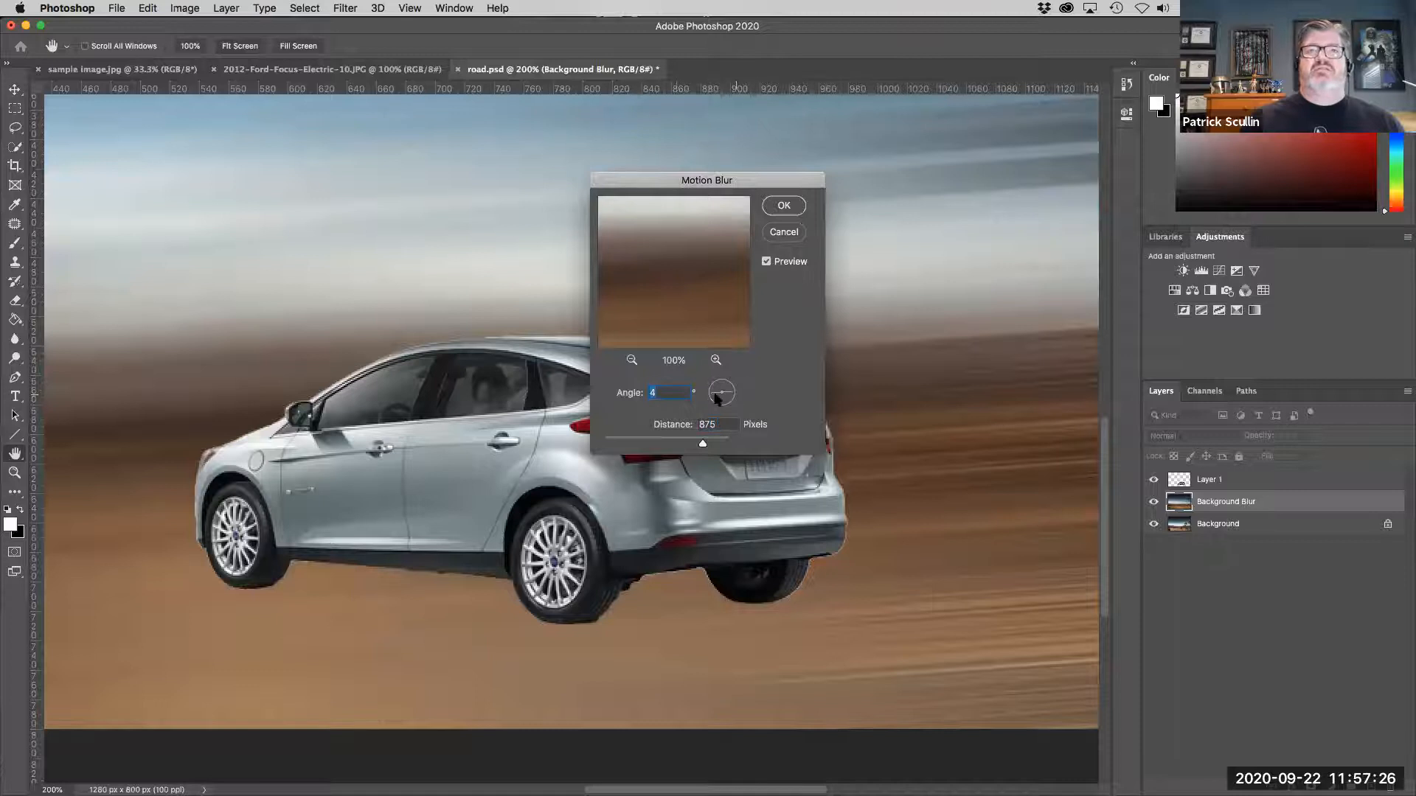
left_click(738, 396)
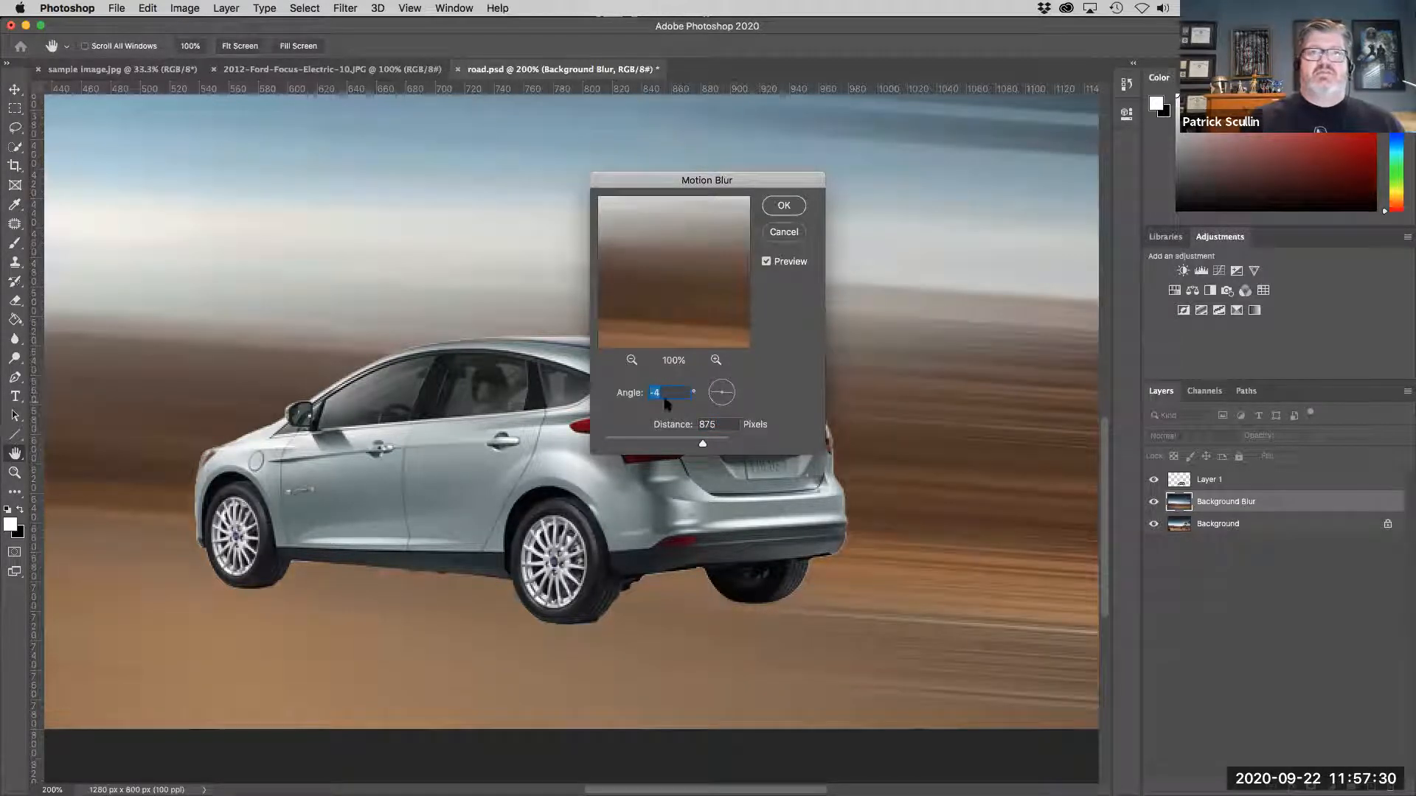
type("-2")
left_click_drag(703, 445, 659, 443)
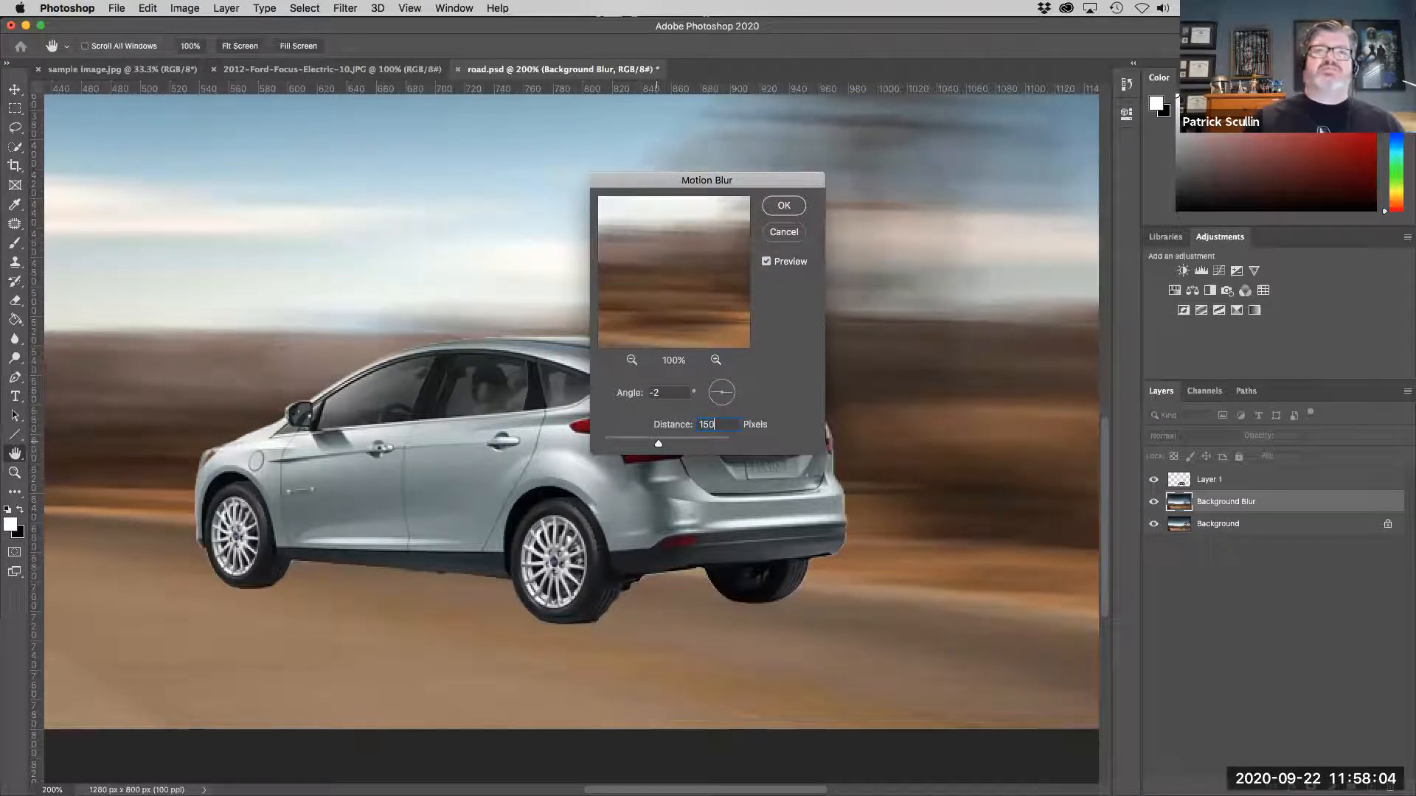
left_click(784, 205)
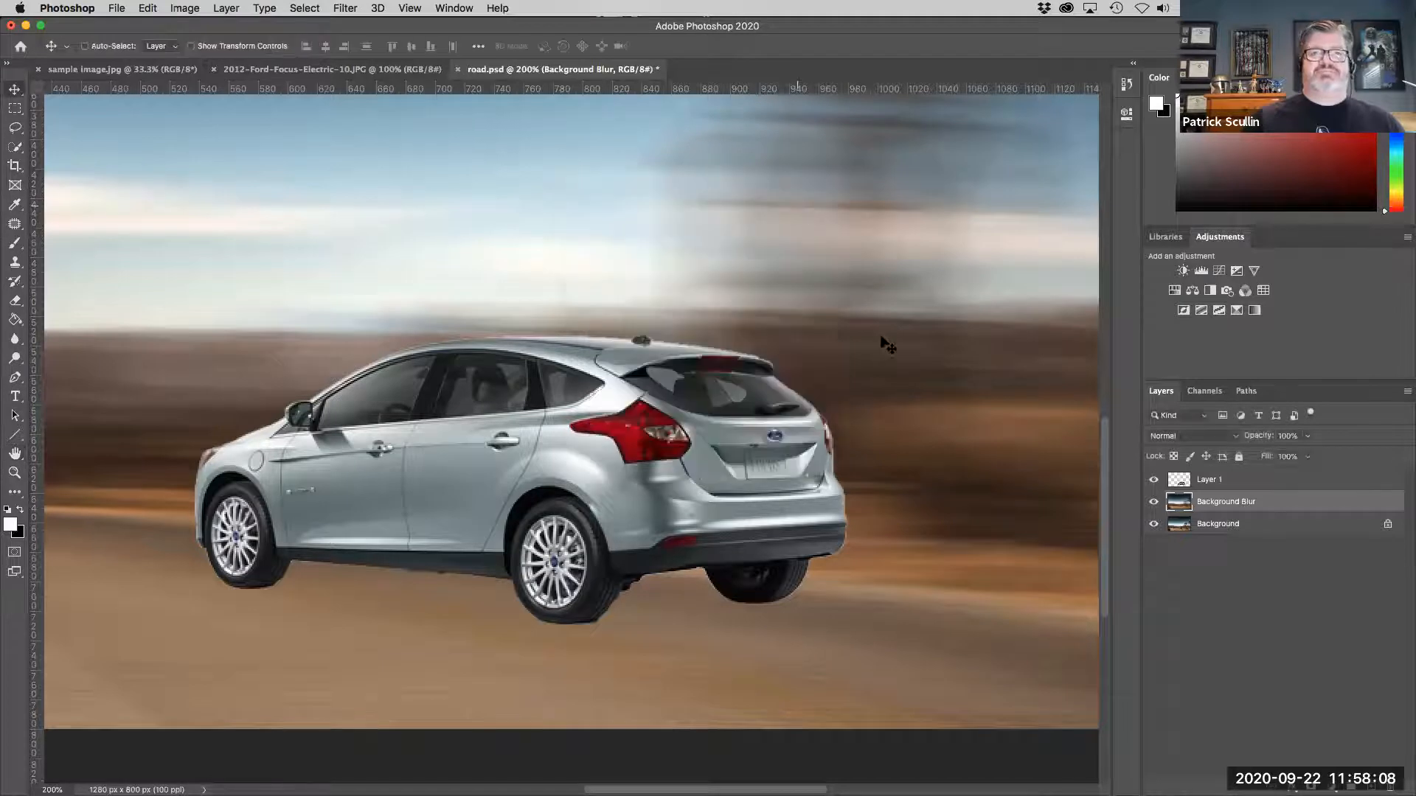
Keep the Background Blur layer in Normal blend mode and lower its opacity to 95%.
key("super+minus")
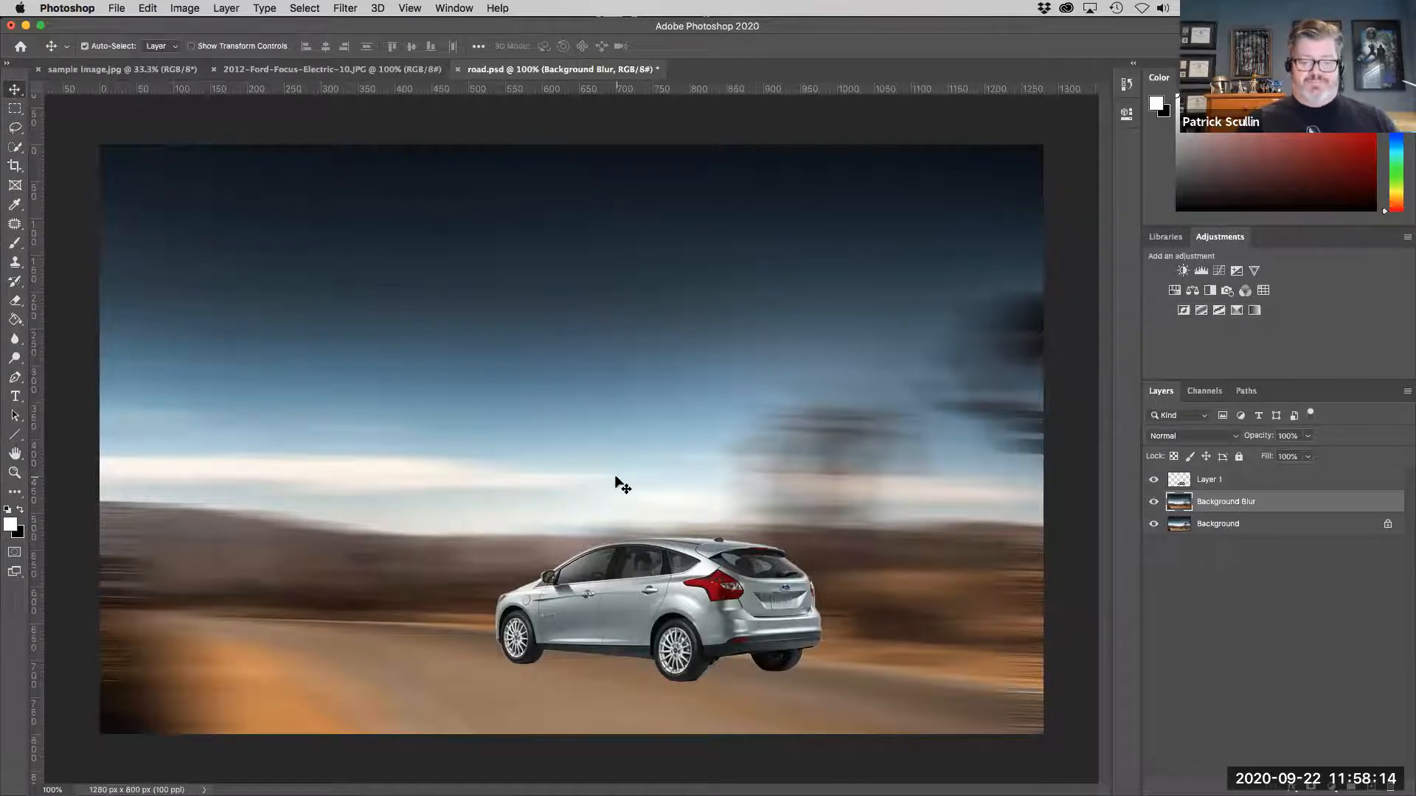
key("super+plus")
left_click_drag(731, 547, 540, 235)
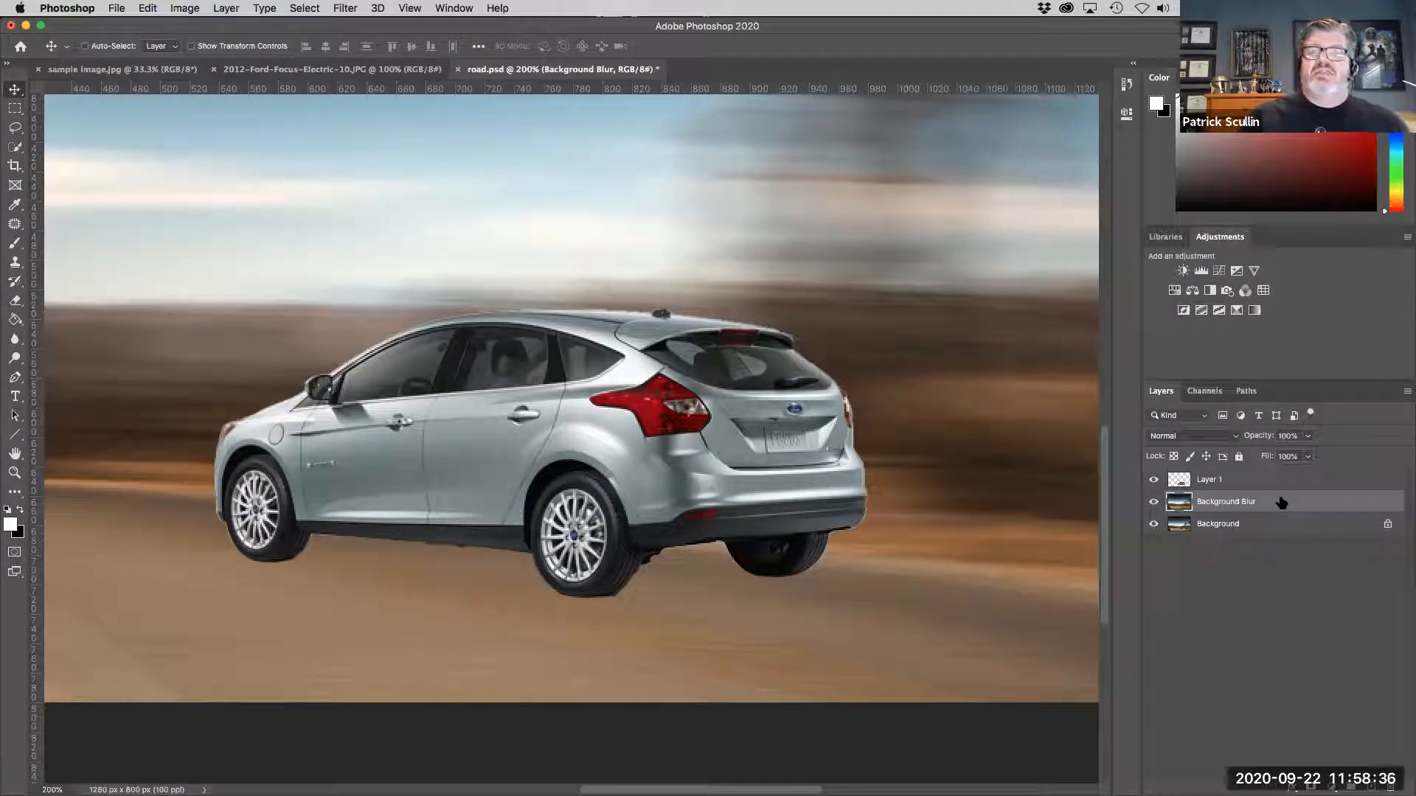
left_click(1230, 437)
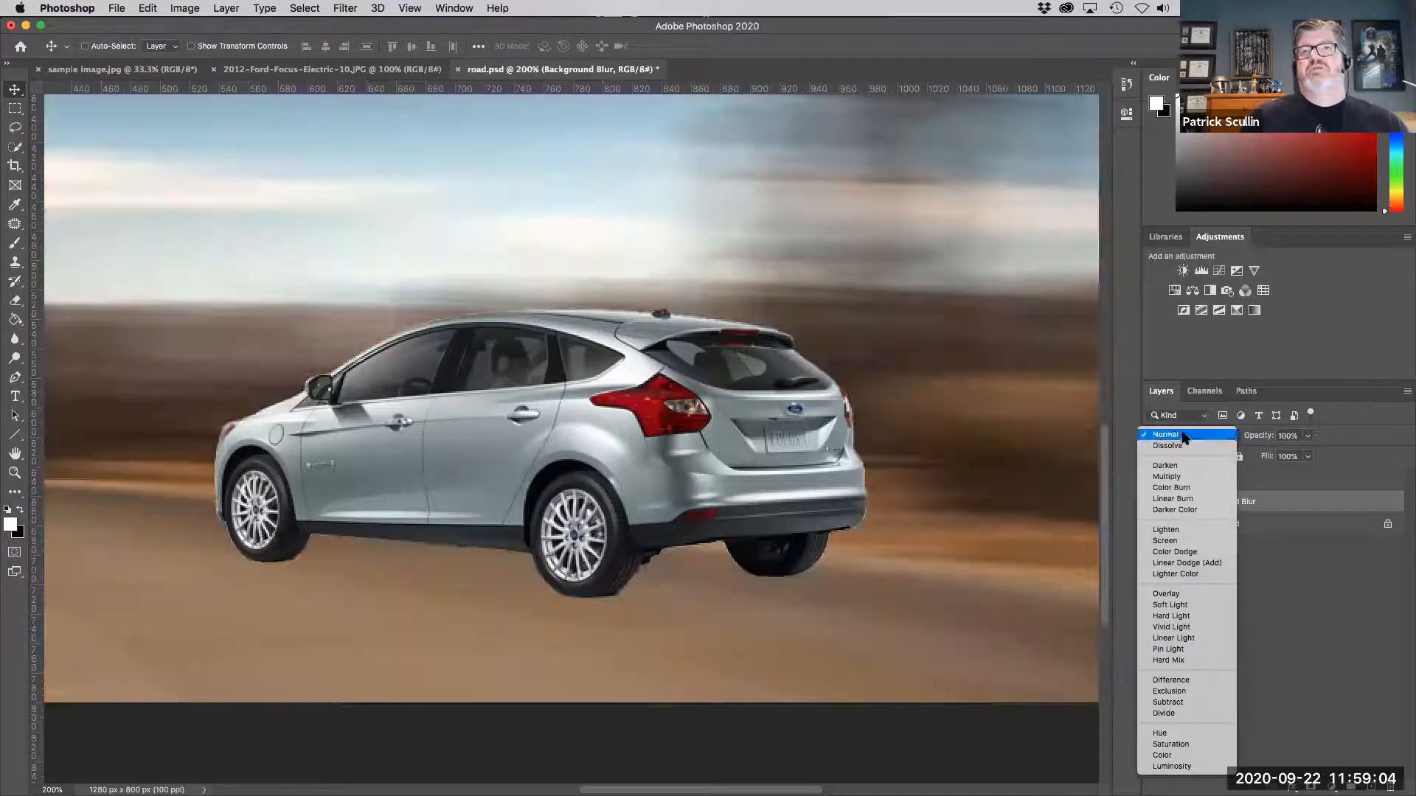
left_click(1165, 434)
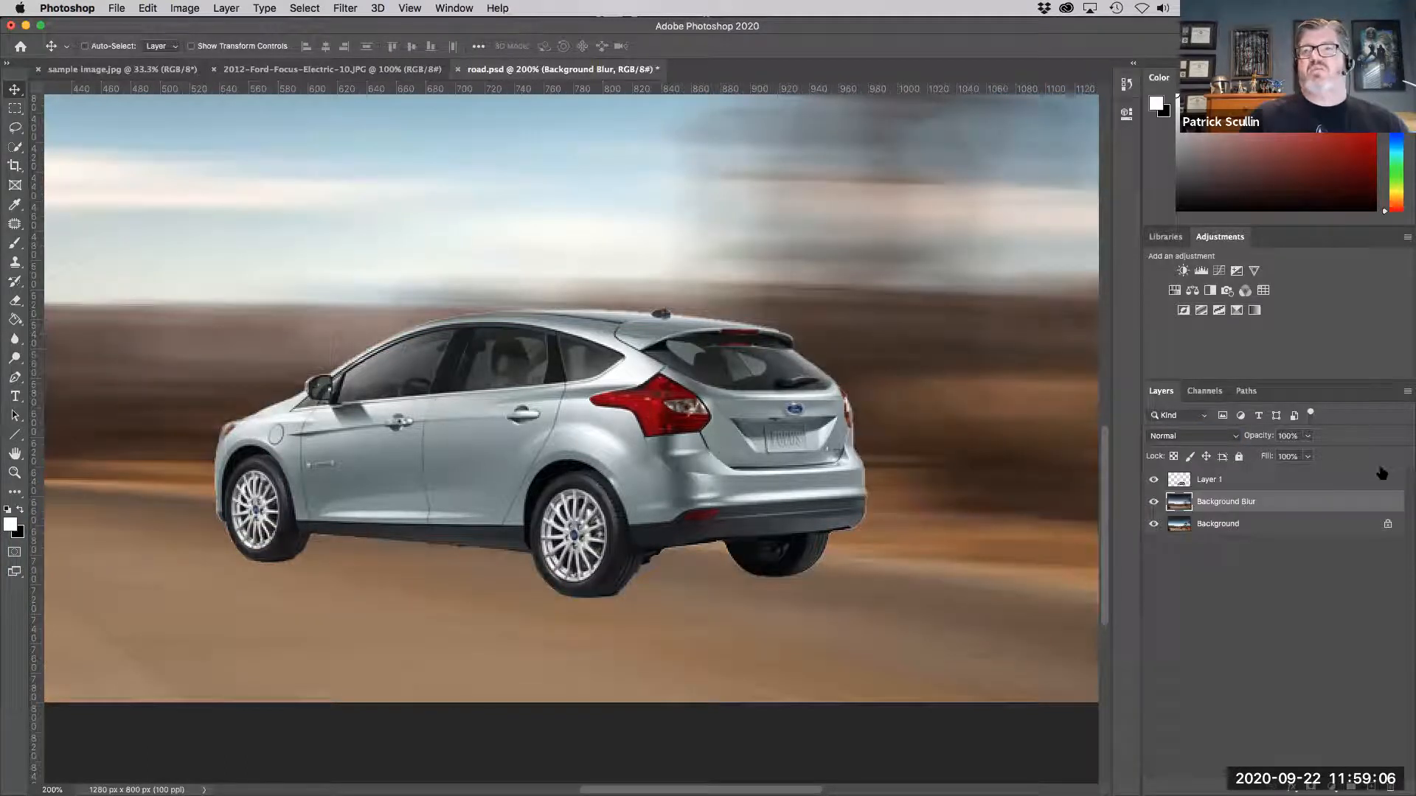
left_click(1307, 436)
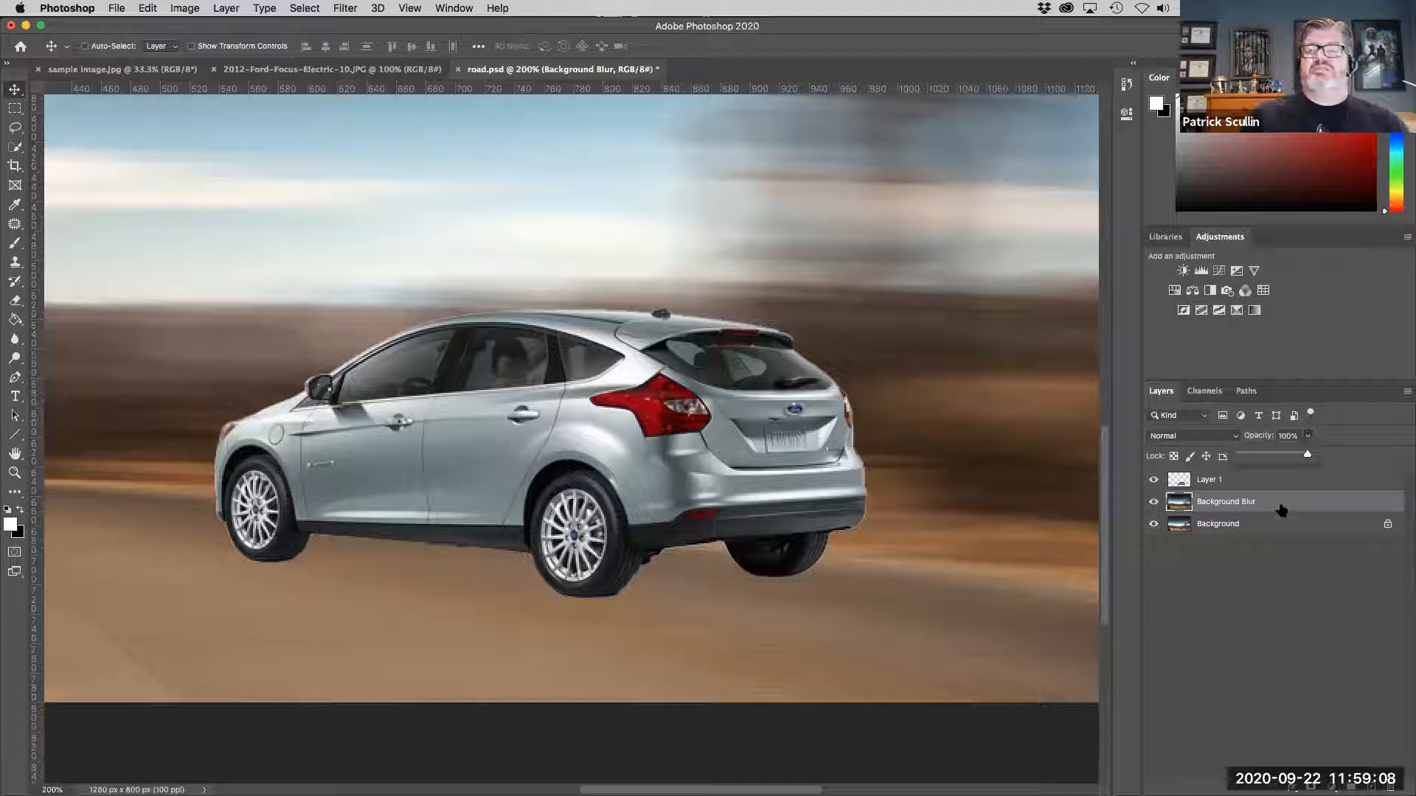
left_click_drag(1308, 454, 1341, 465)
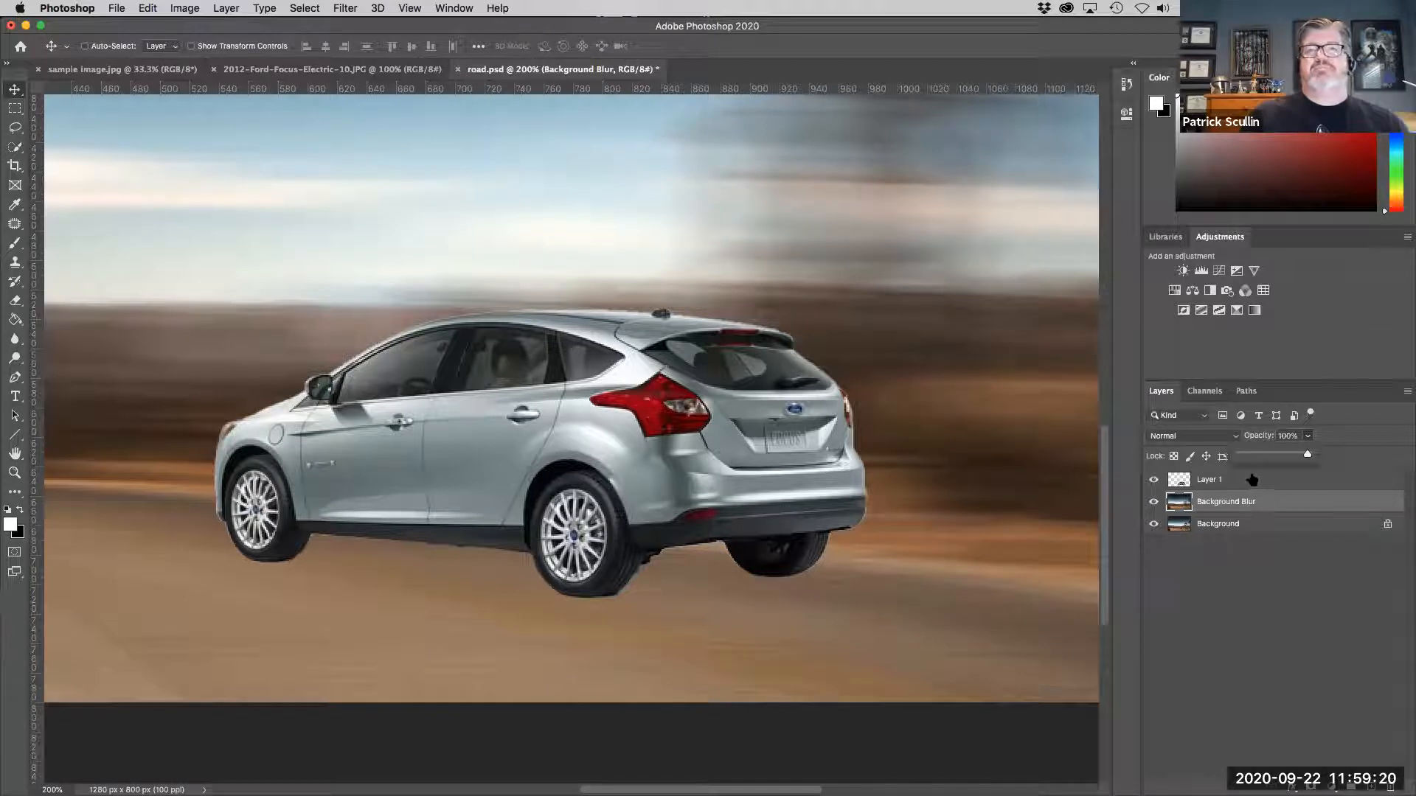
left_click_drag(1306, 456, 1304, 456)
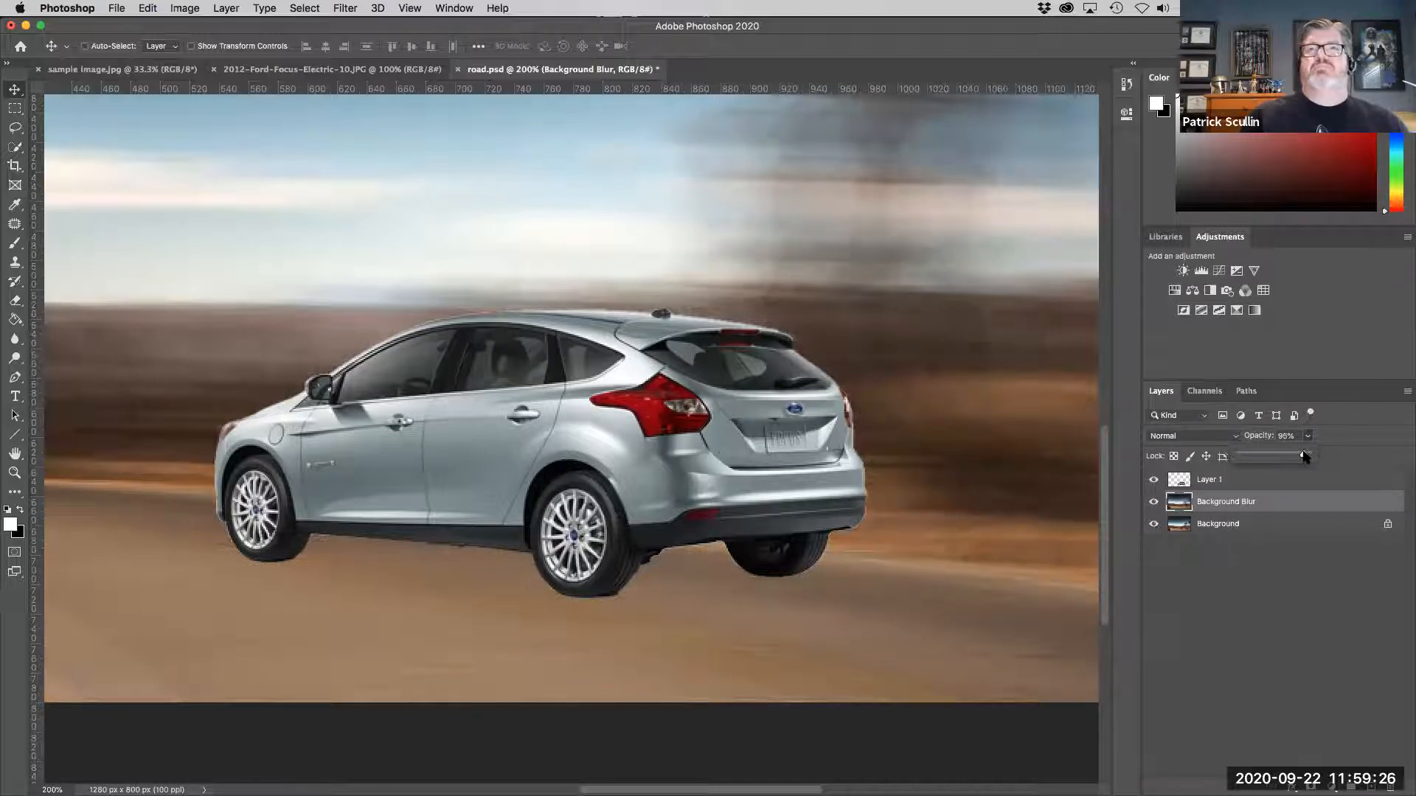
left_click(1339, 410)
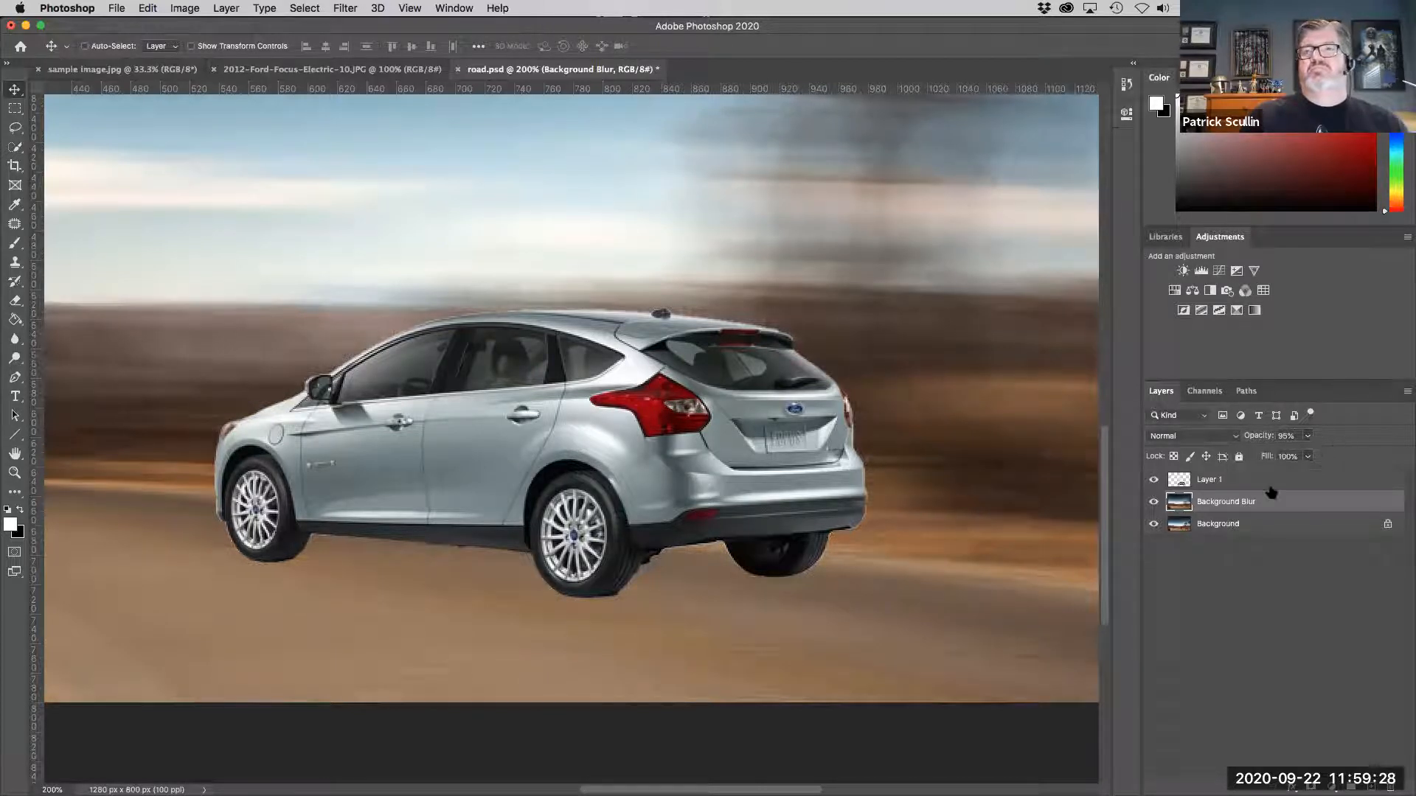
Compare the image with the Background Blur layer hidden and shown, and set that layer's opacity to 90%.
left_click(1268, 521)
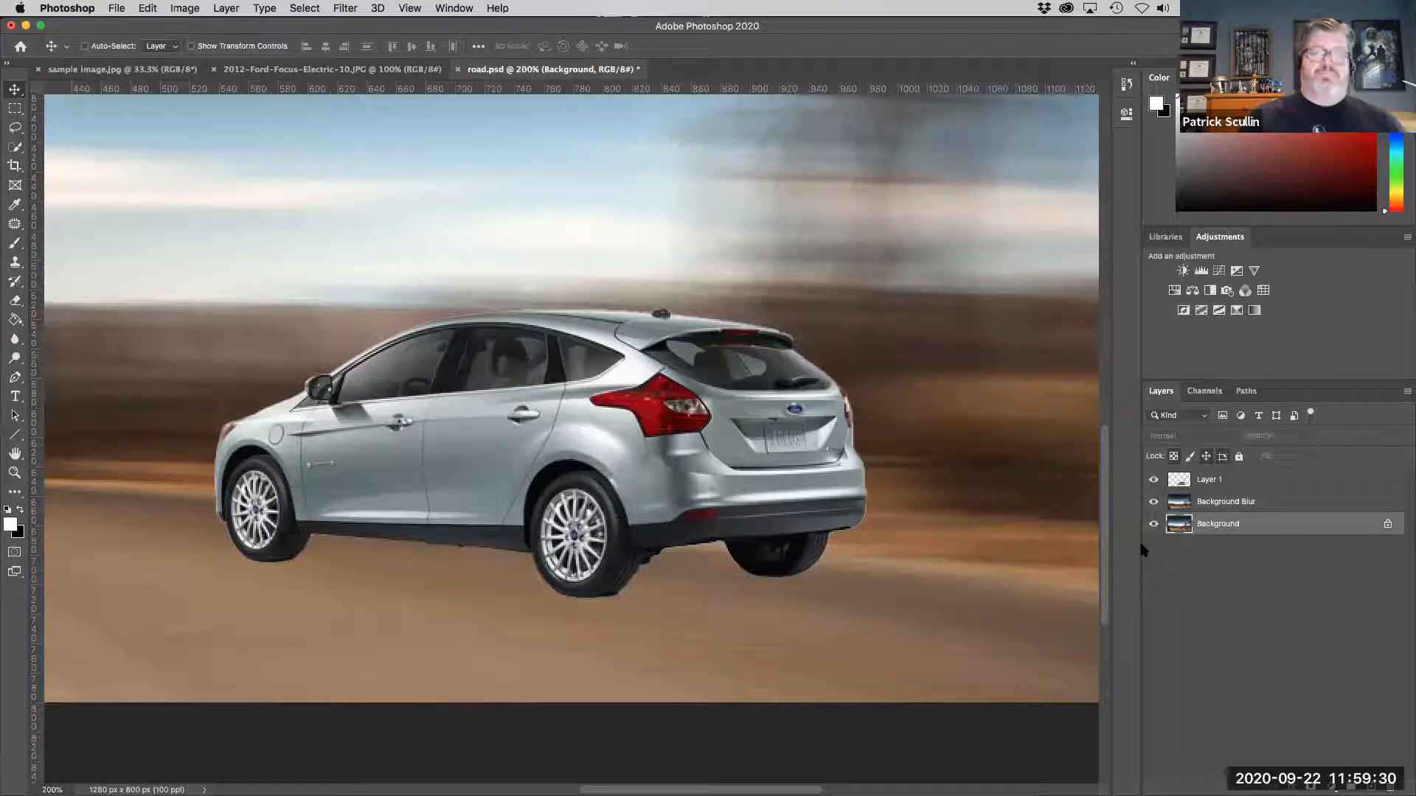
key("super+minus")
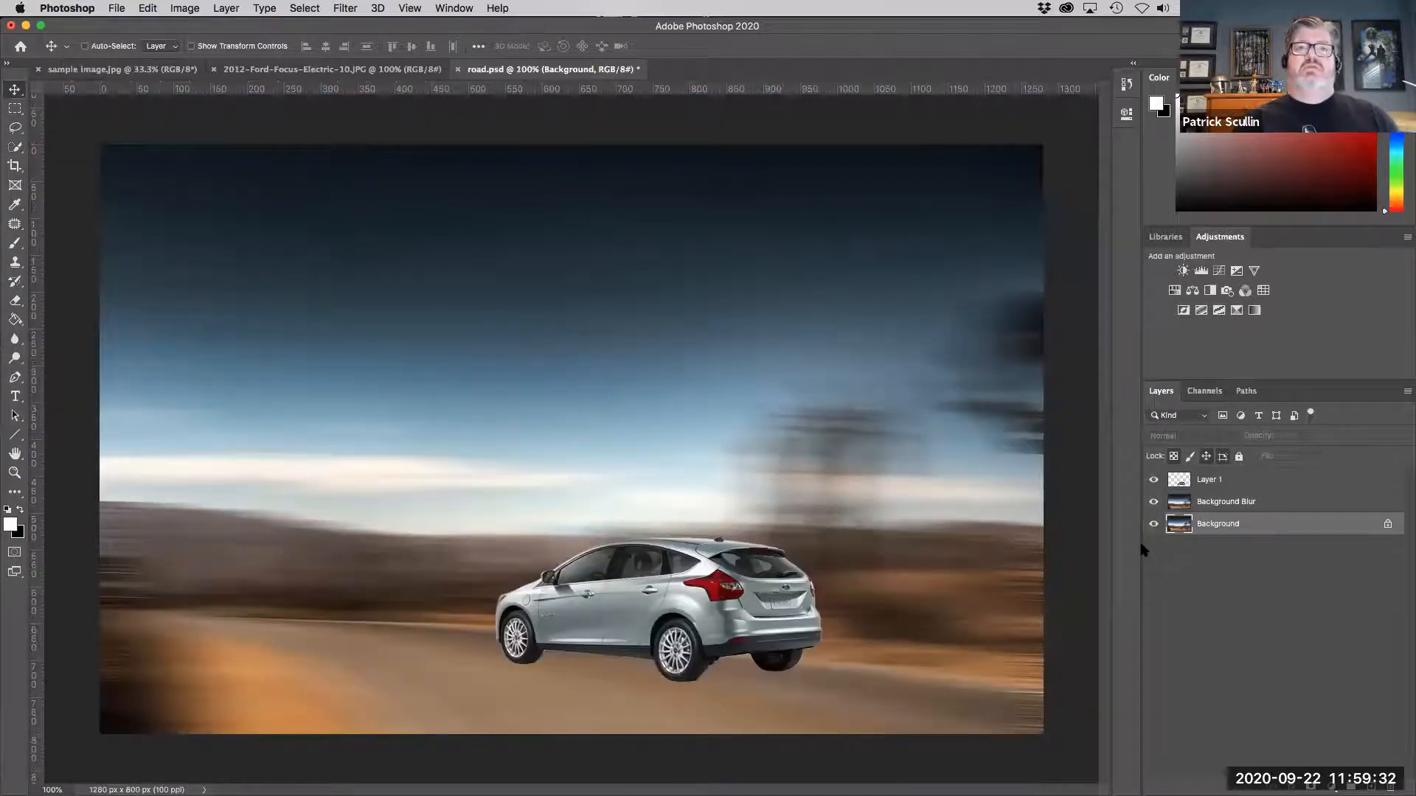
left_click(1273, 504)
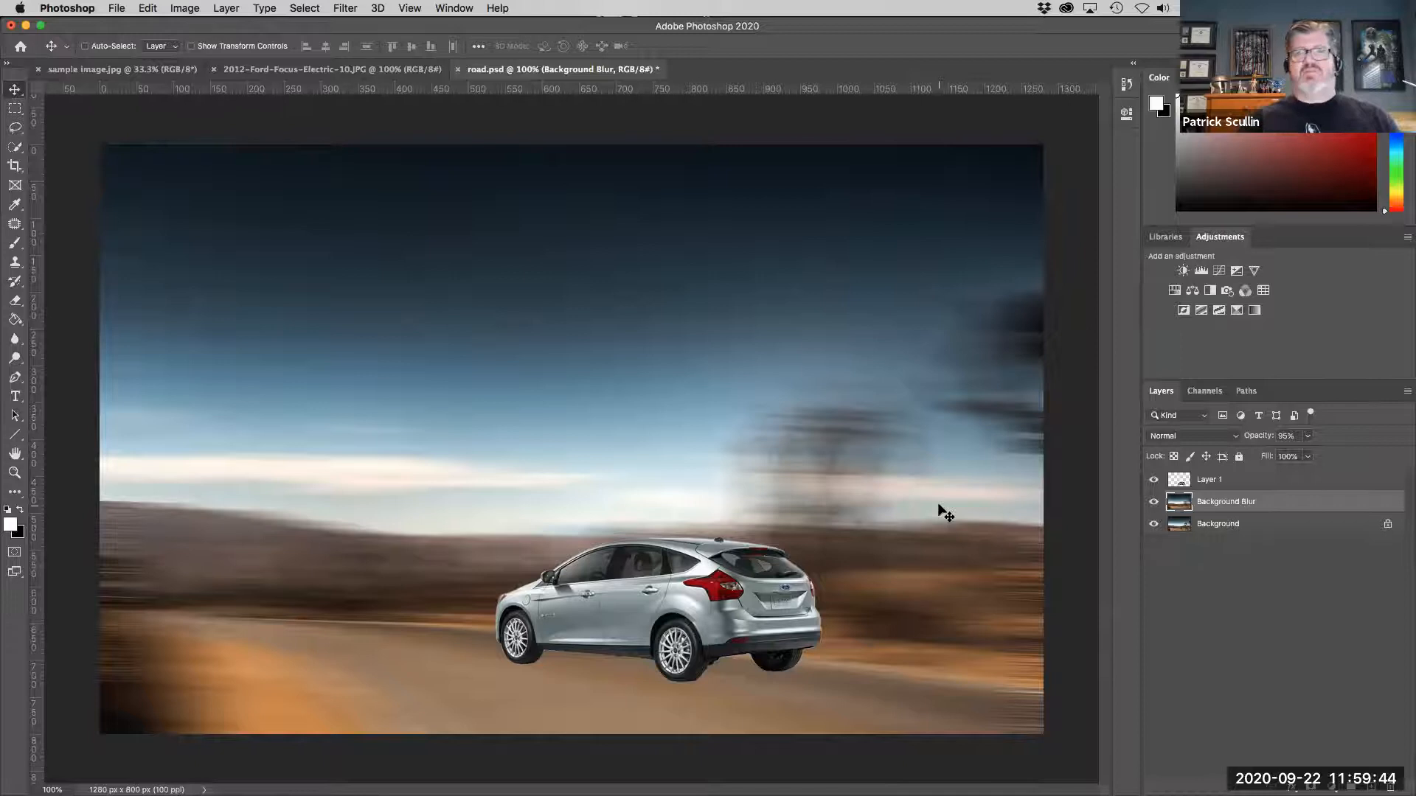
left_click(1153, 502)
left_click(1154, 502)
left_click(1154, 502)
left_click(1153, 502)
left_click(1280, 435)
type("90")
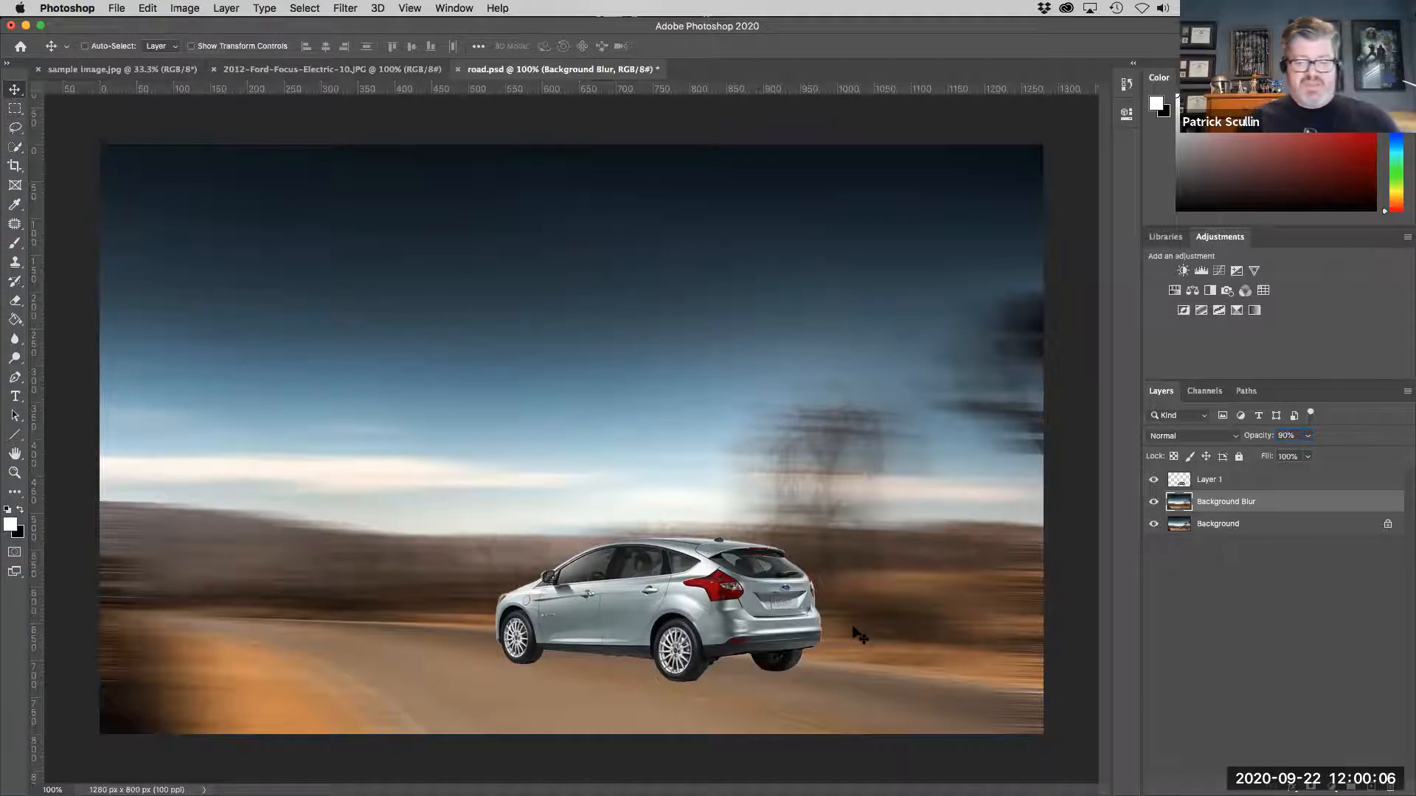
Duplicate the original Background layer, keeping the default name Background copy.
key("super+equal")
left_click_drag(841, 630, 612, 180)
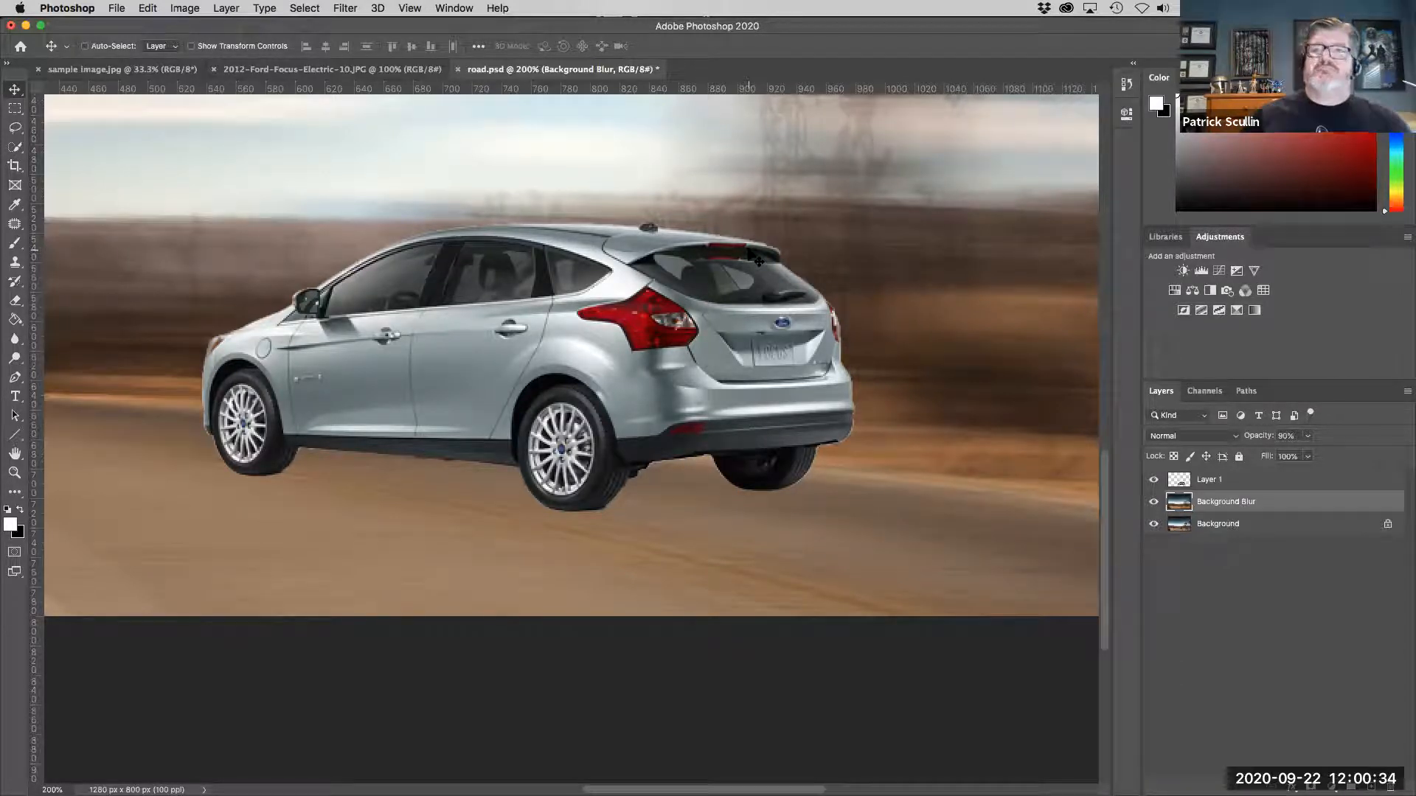
left_click(1277, 529)
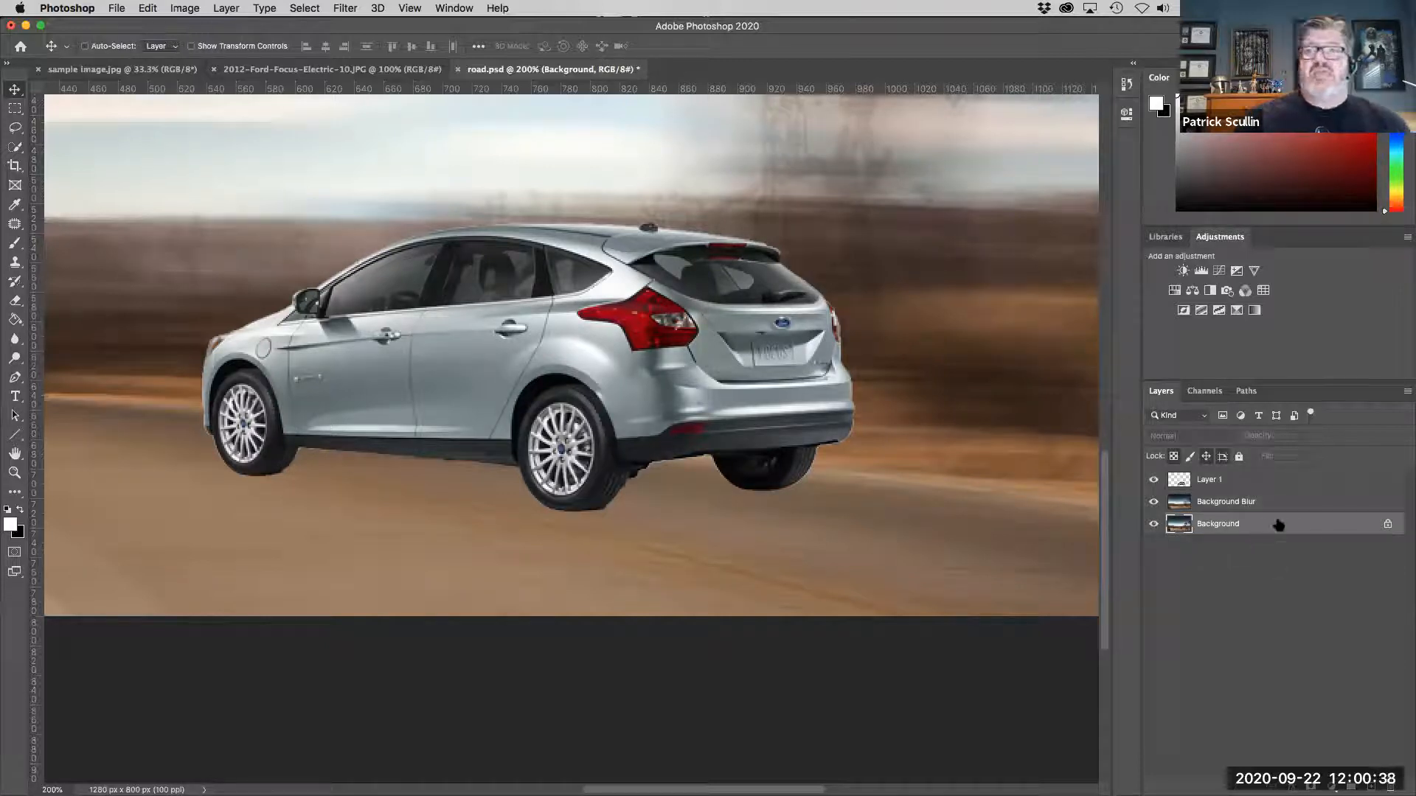
left_click(1407, 392)
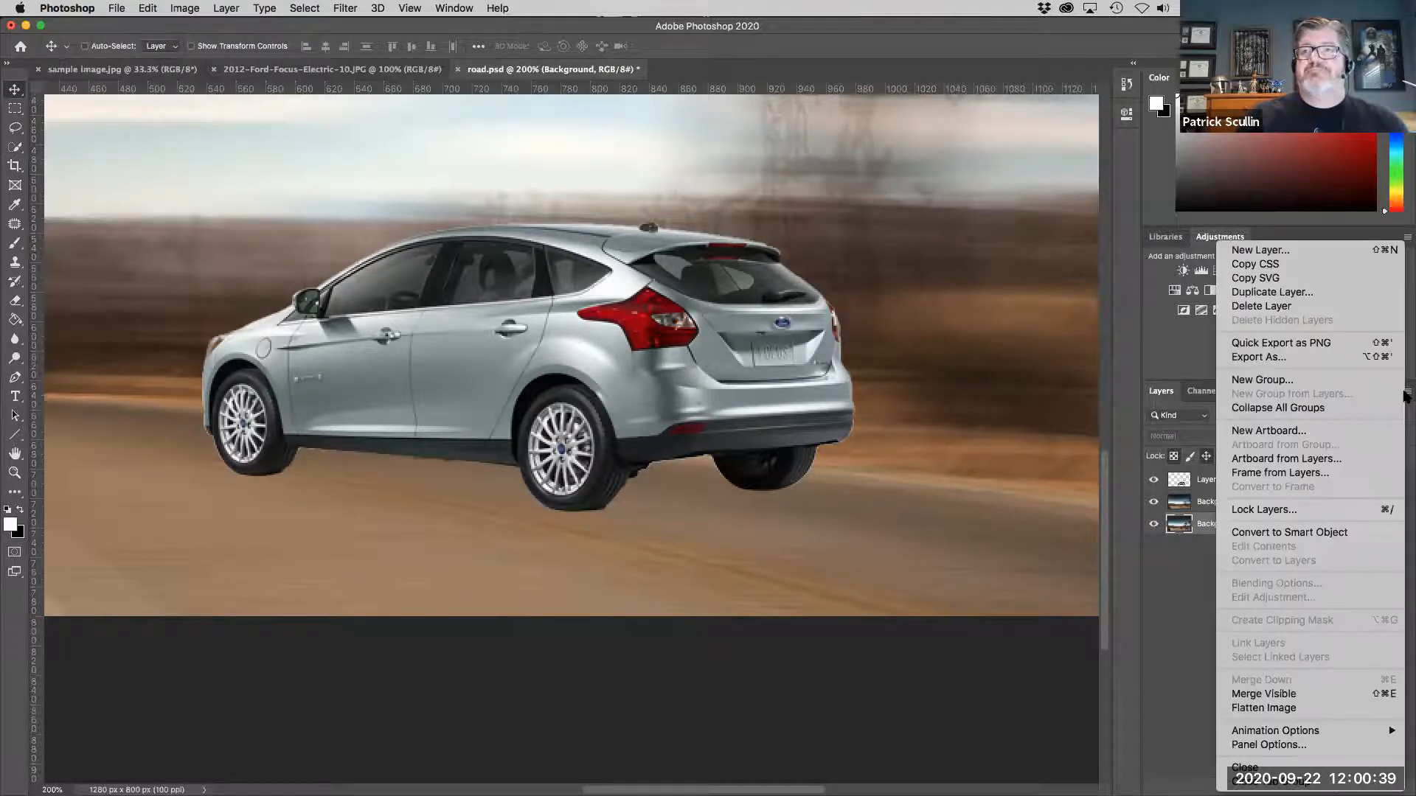
left_click(1320, 293)
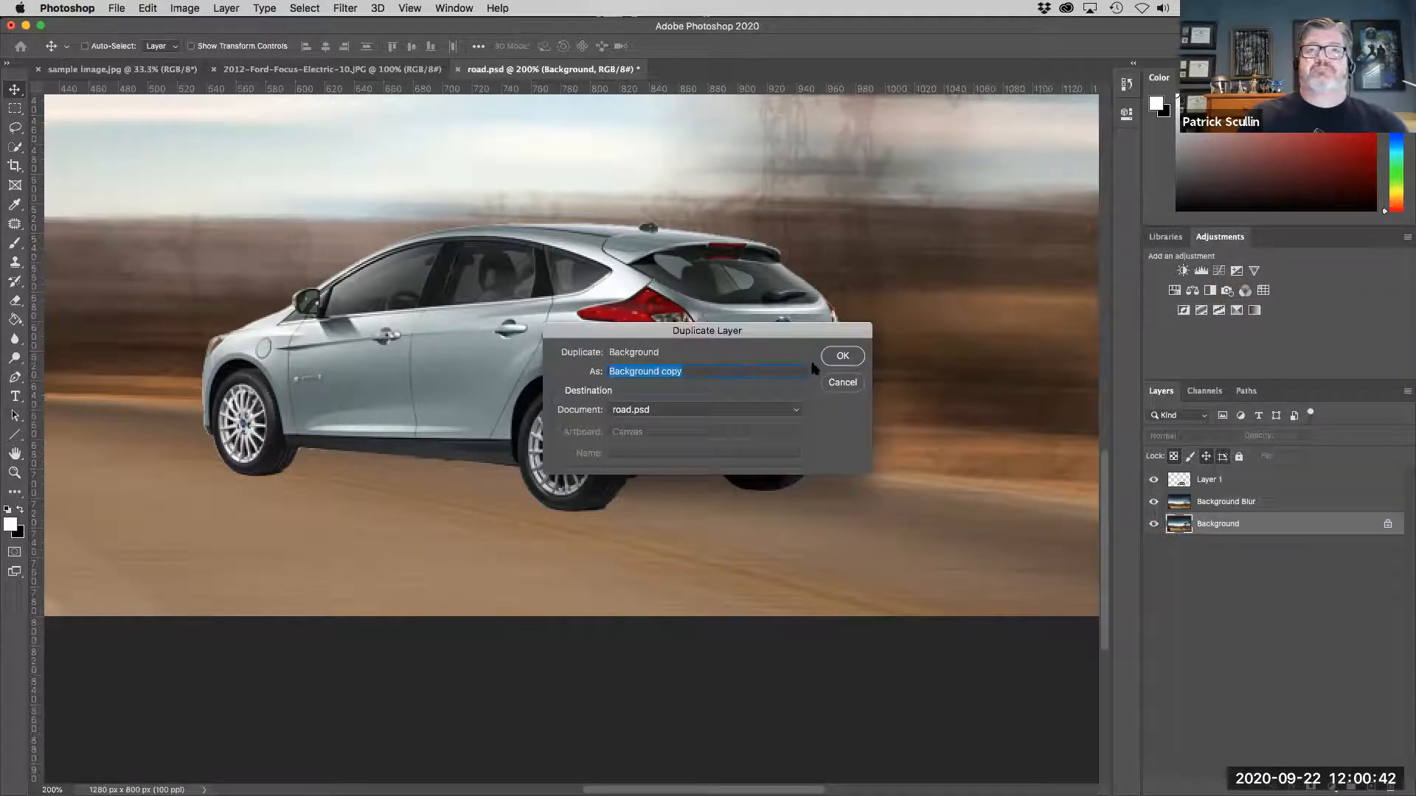
left_click(840, 357)
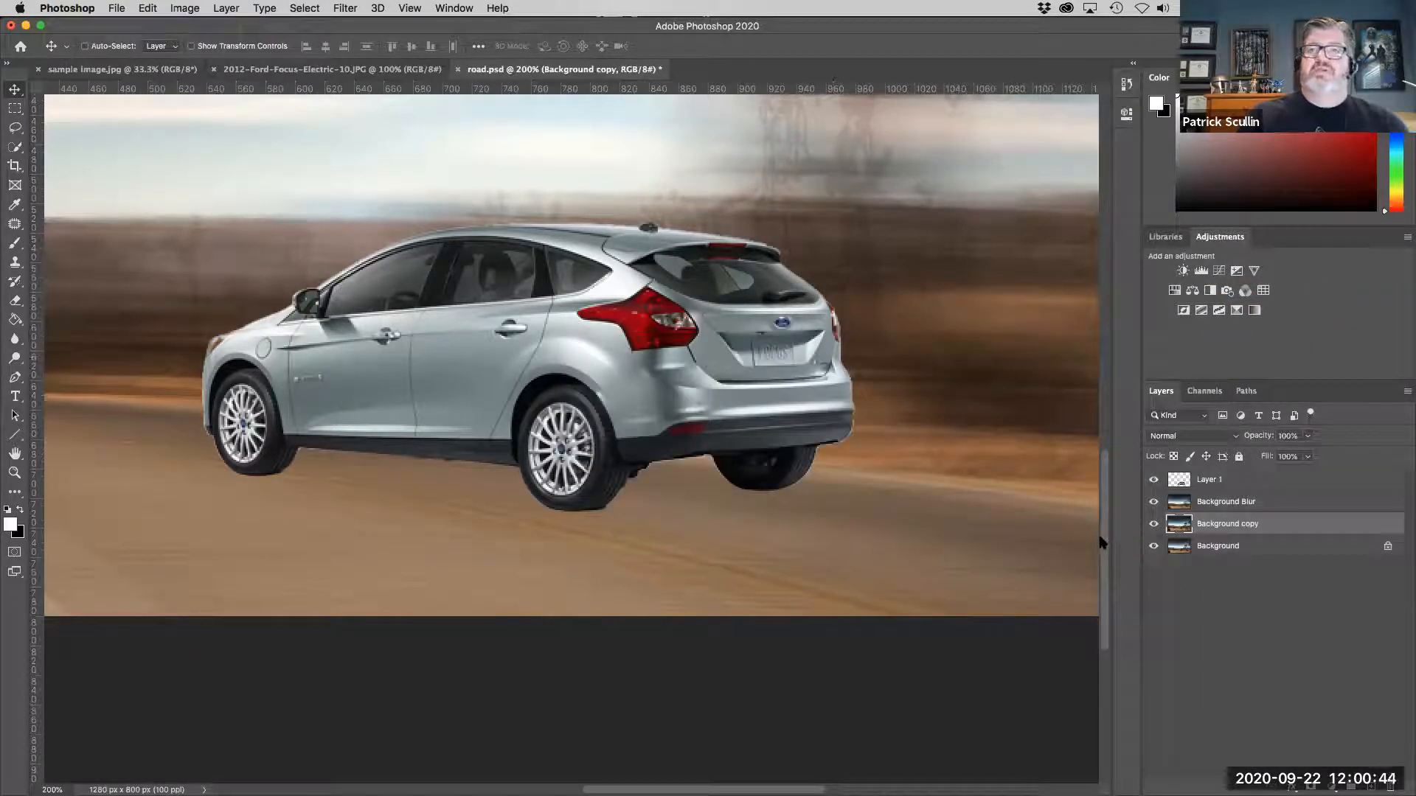
Move the Background copy layer above Background Blur and rename it Street Blur.
left_click_drag(1172, 525, 1287, 500)
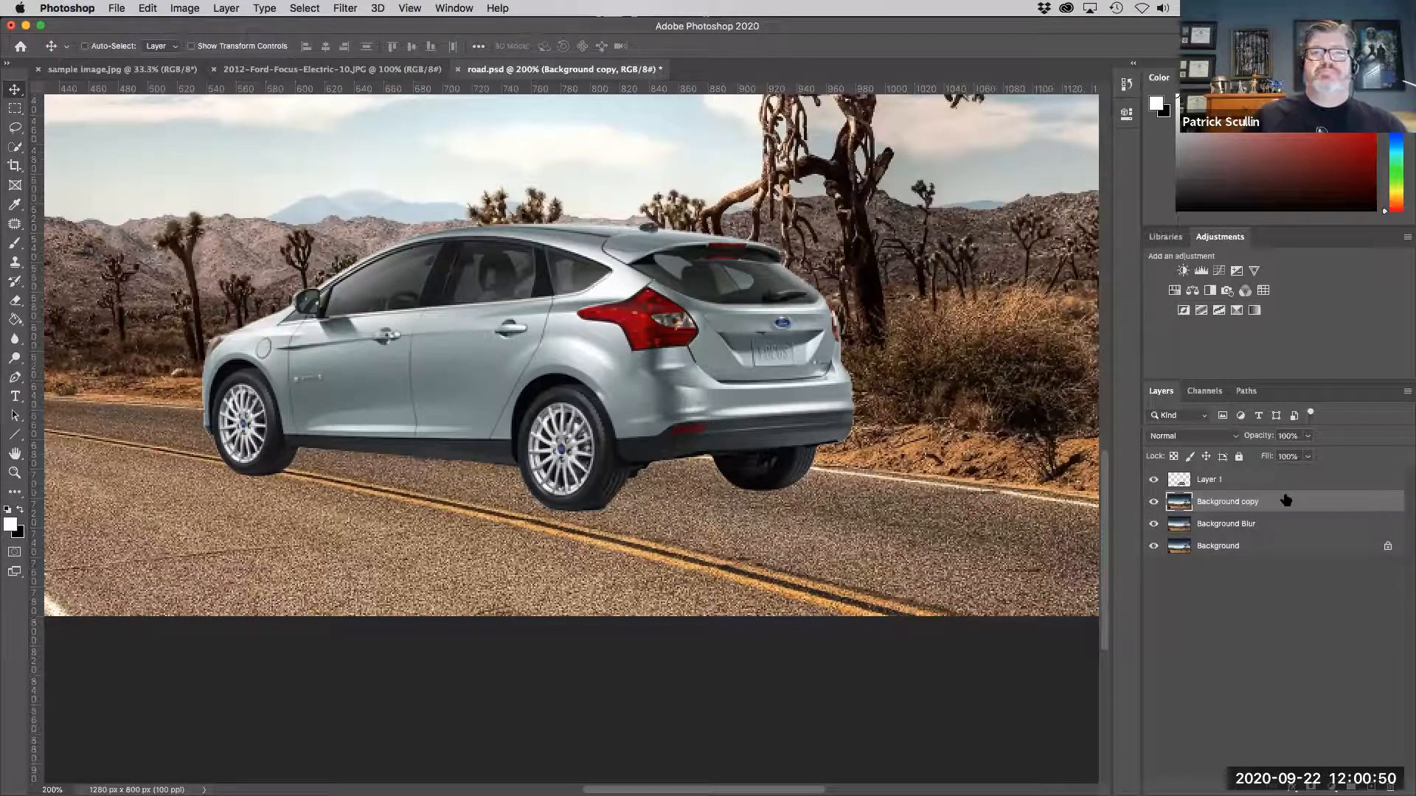
double_click(1234, 502)
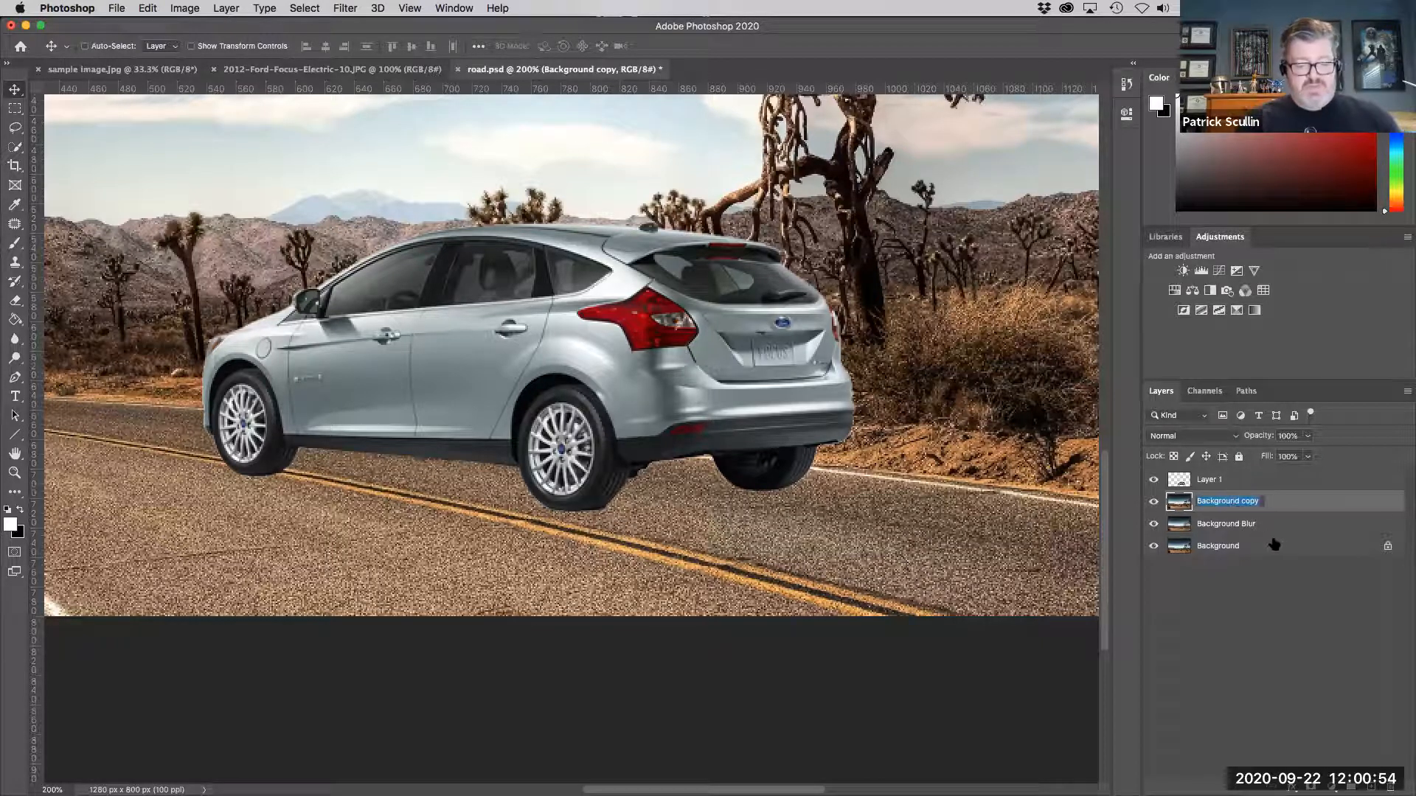
type("Street")
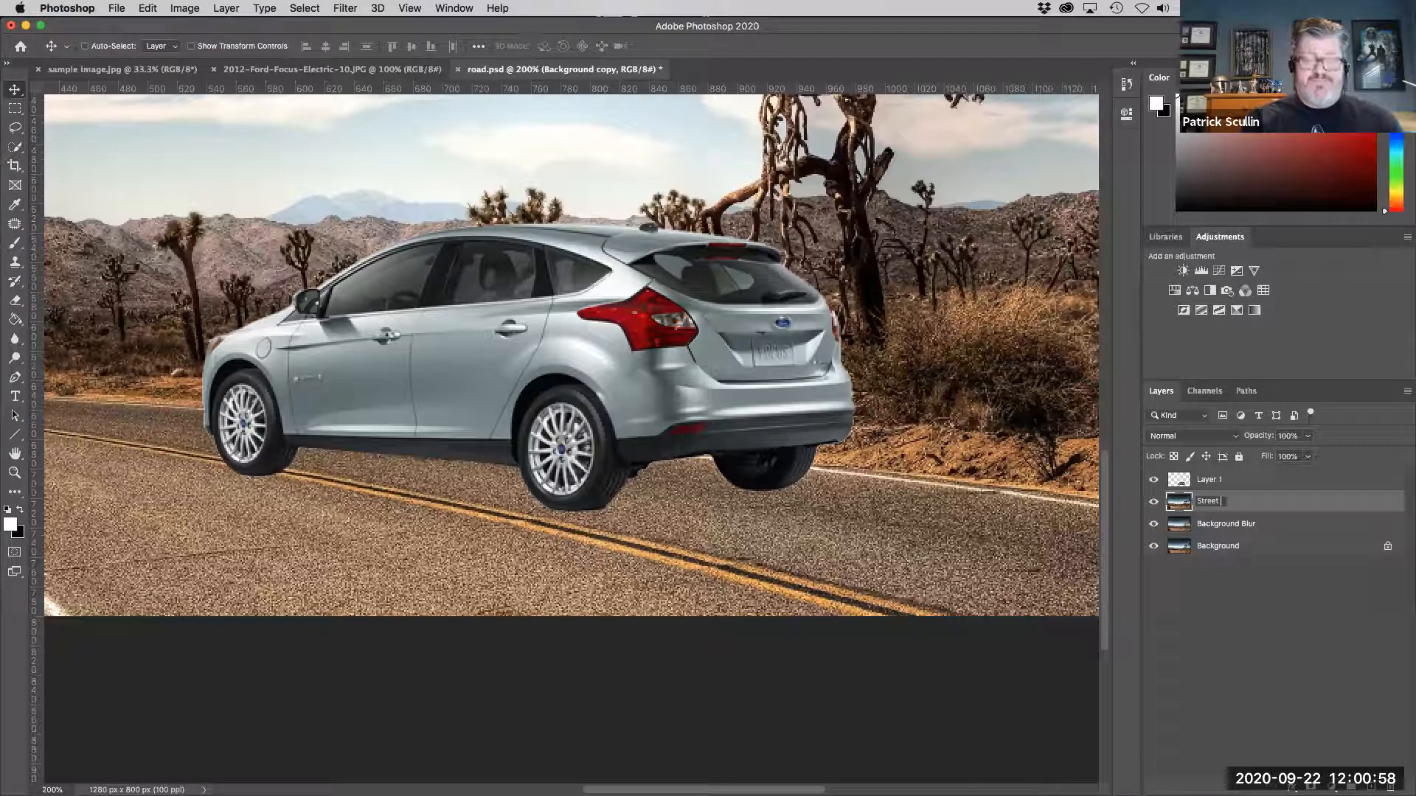
type(" Blur")
key("Return")
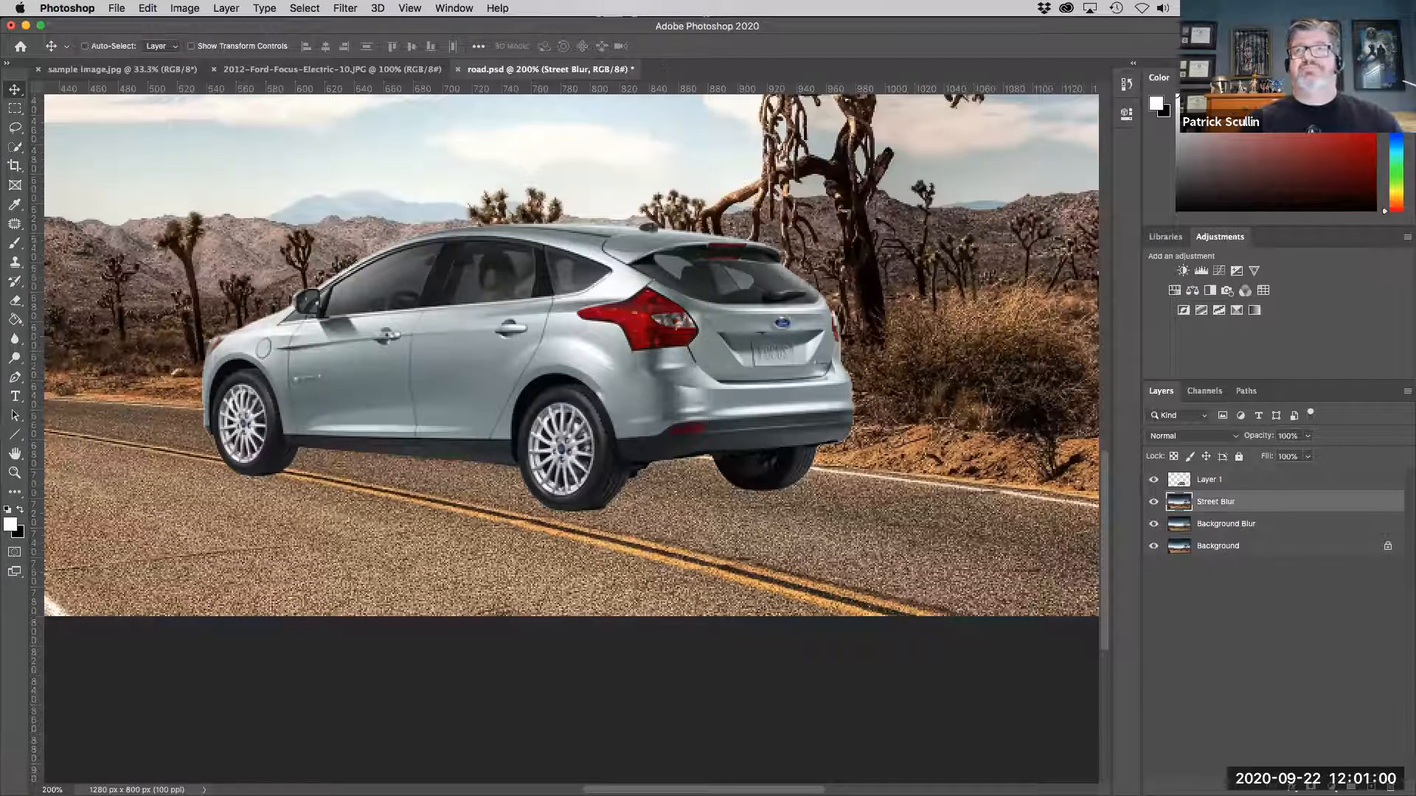
Select the whole road surface on the Street Blur layer with the Quick Selection tool.
key("super+minus")
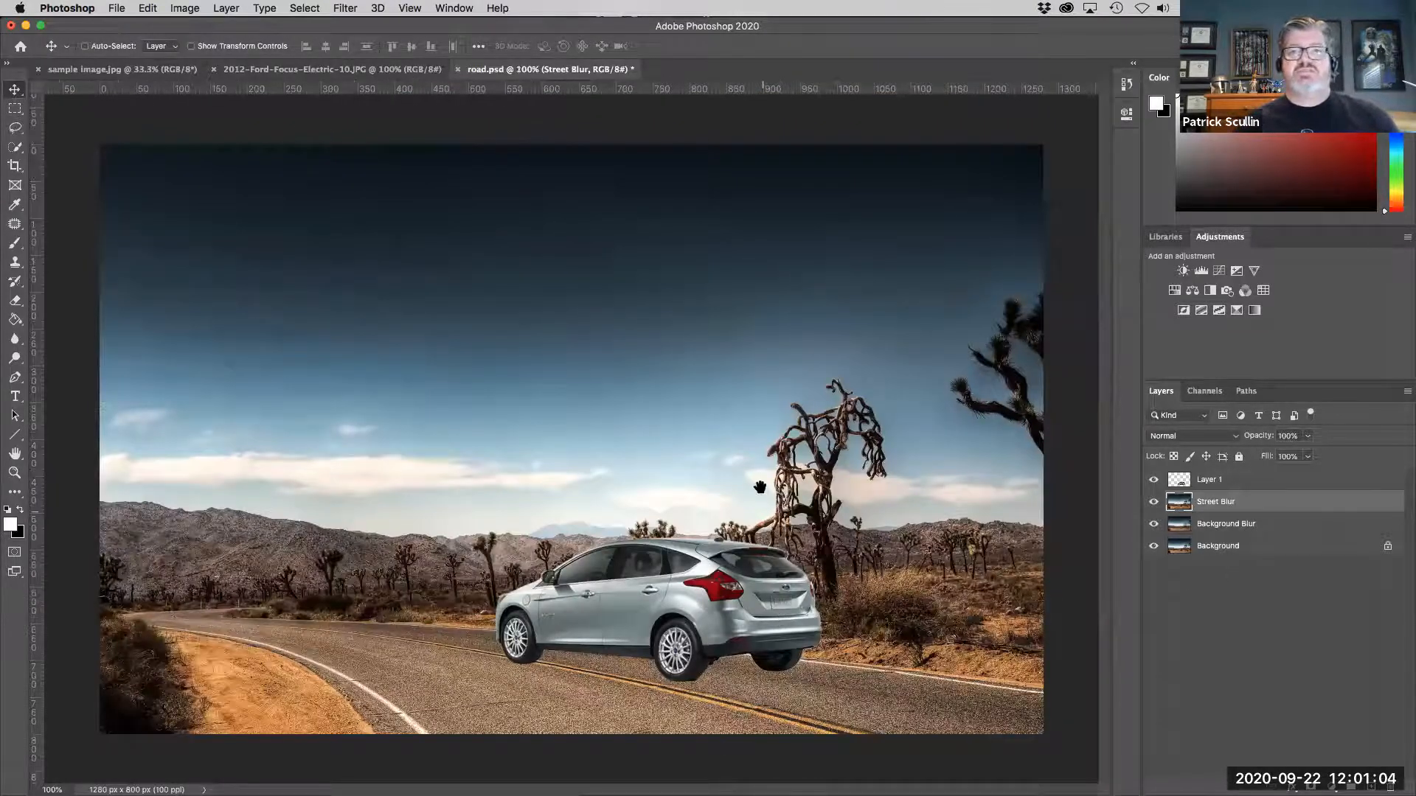
key("super+plus")
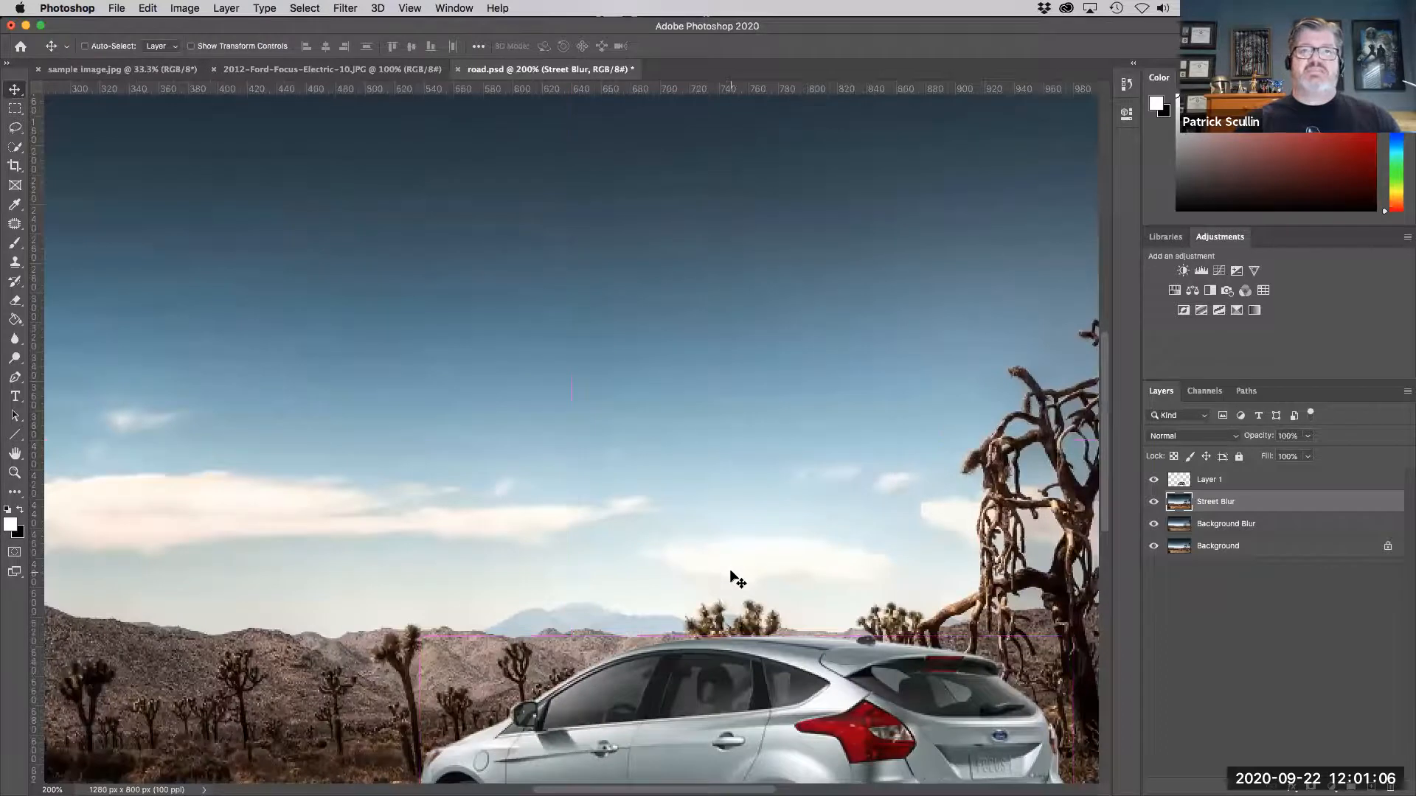
left_click_drag(737, 479, 571, 191)
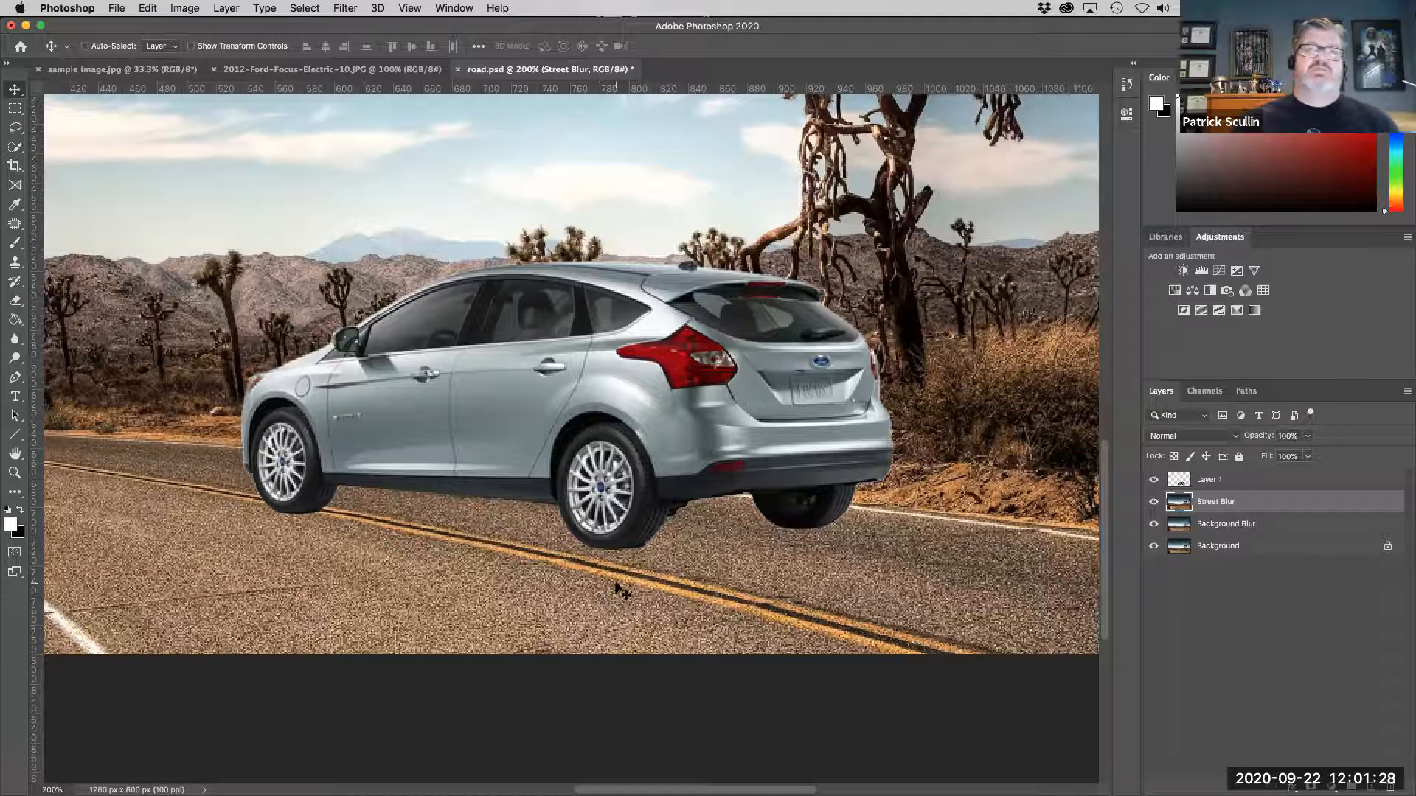
key("super+minus")
key("super+minus")
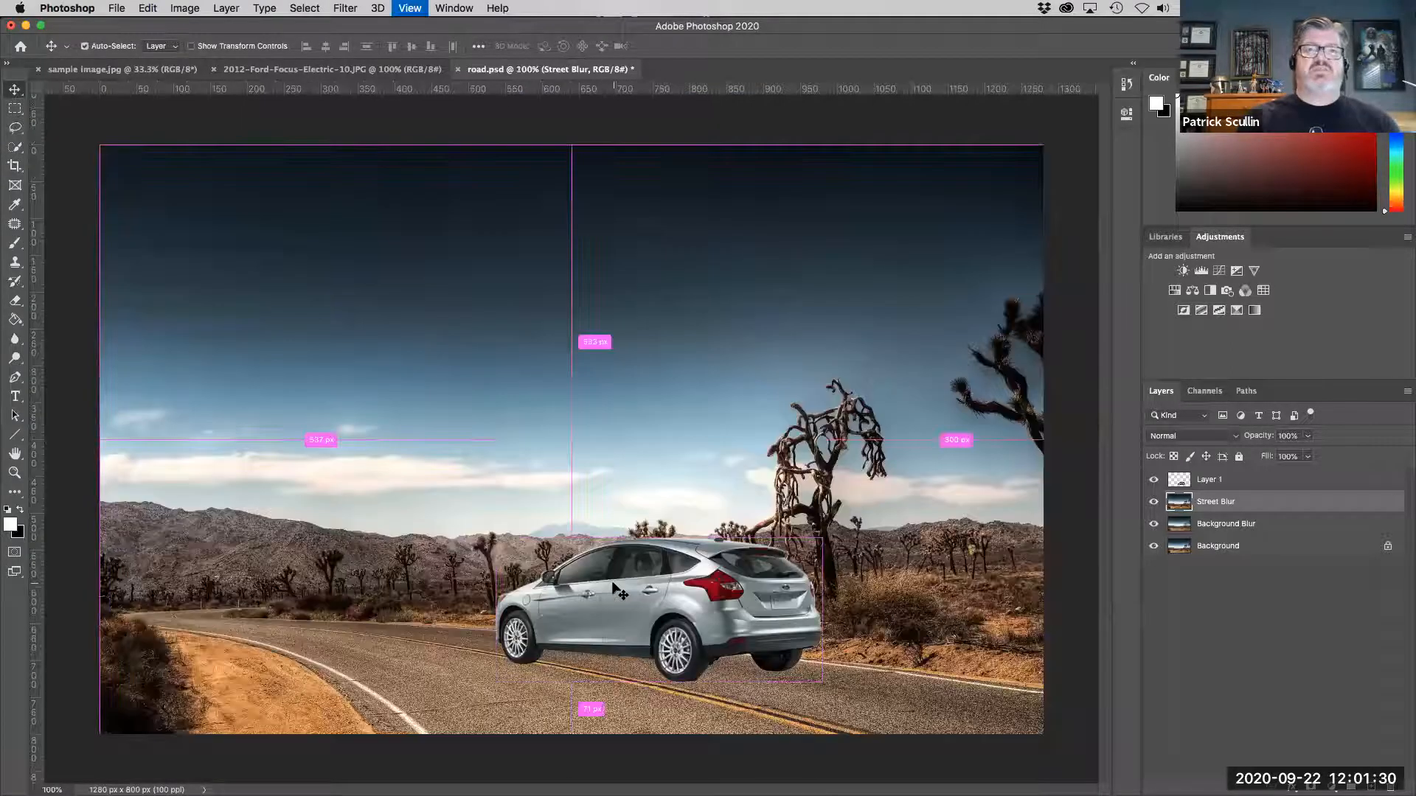
left_click(15, 147)
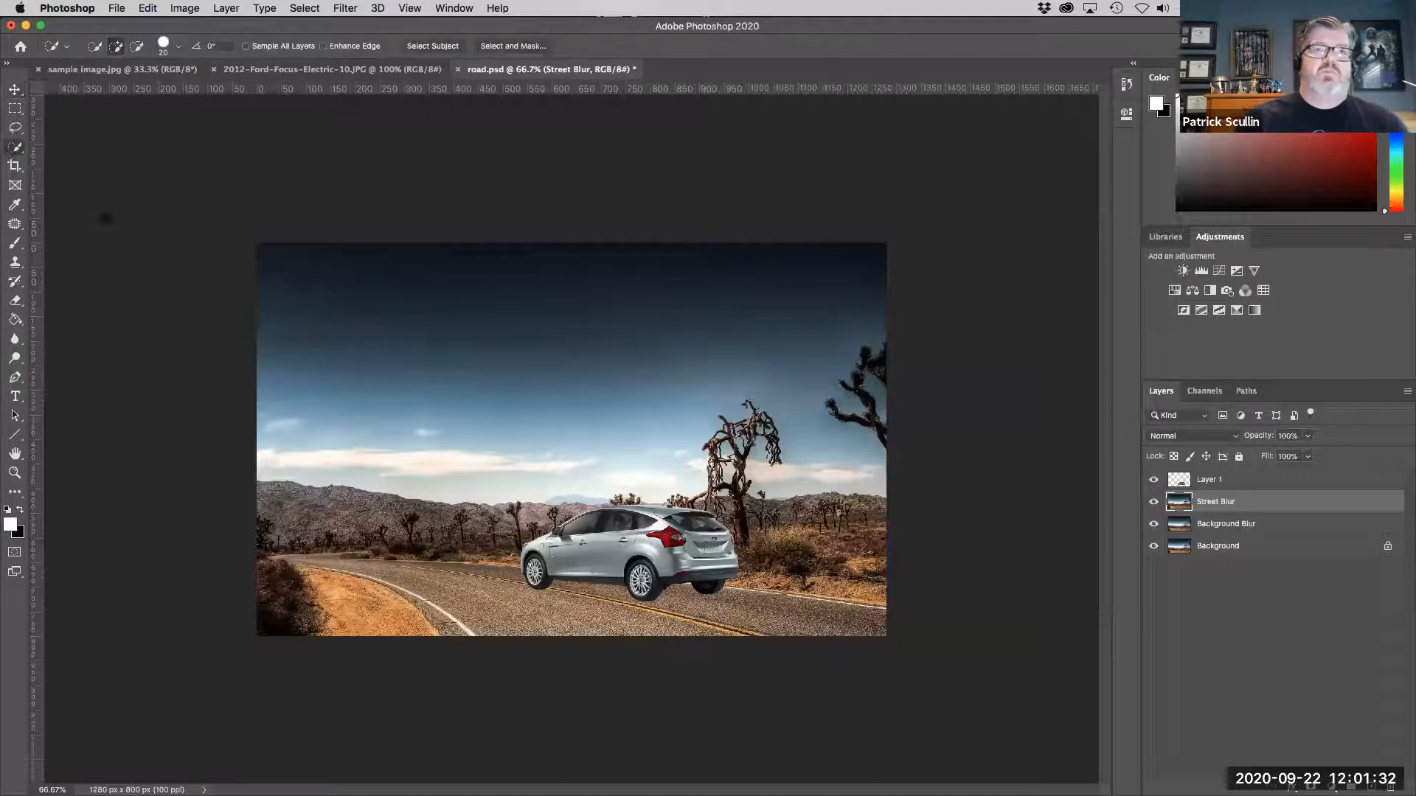
mouse_move(883, 621)
left_mouse_down()
mouse_move(560, 602)
mouse_move(315, 560)
left_mouse_up()
left_click_drag(407, 593, 459, 626)
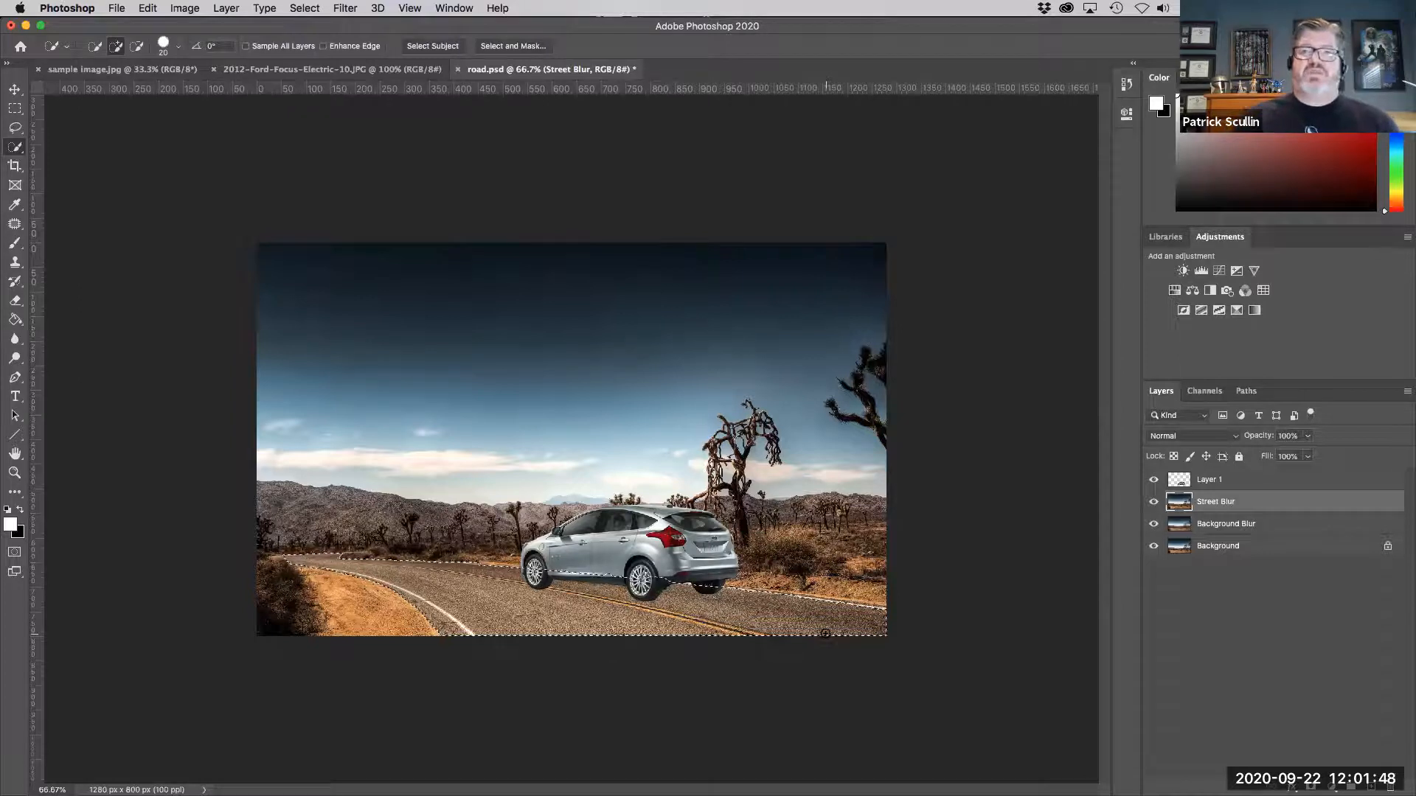
Start a Motion Blur on the selected road and set its angle to -15° to follow the yellow centre lines.
key("super+1")
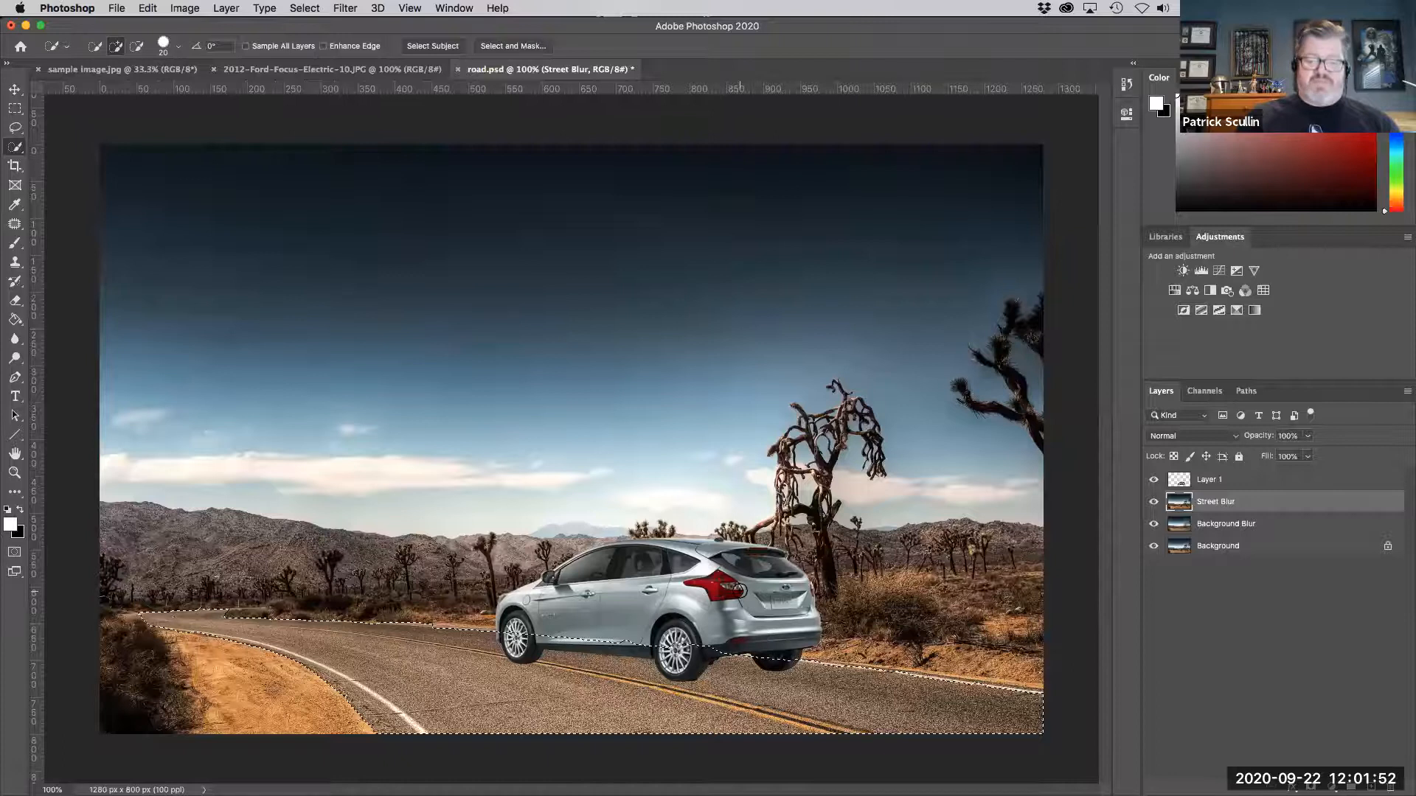
key("super+equal")
left_click_drag(534, 325, 511, 148)
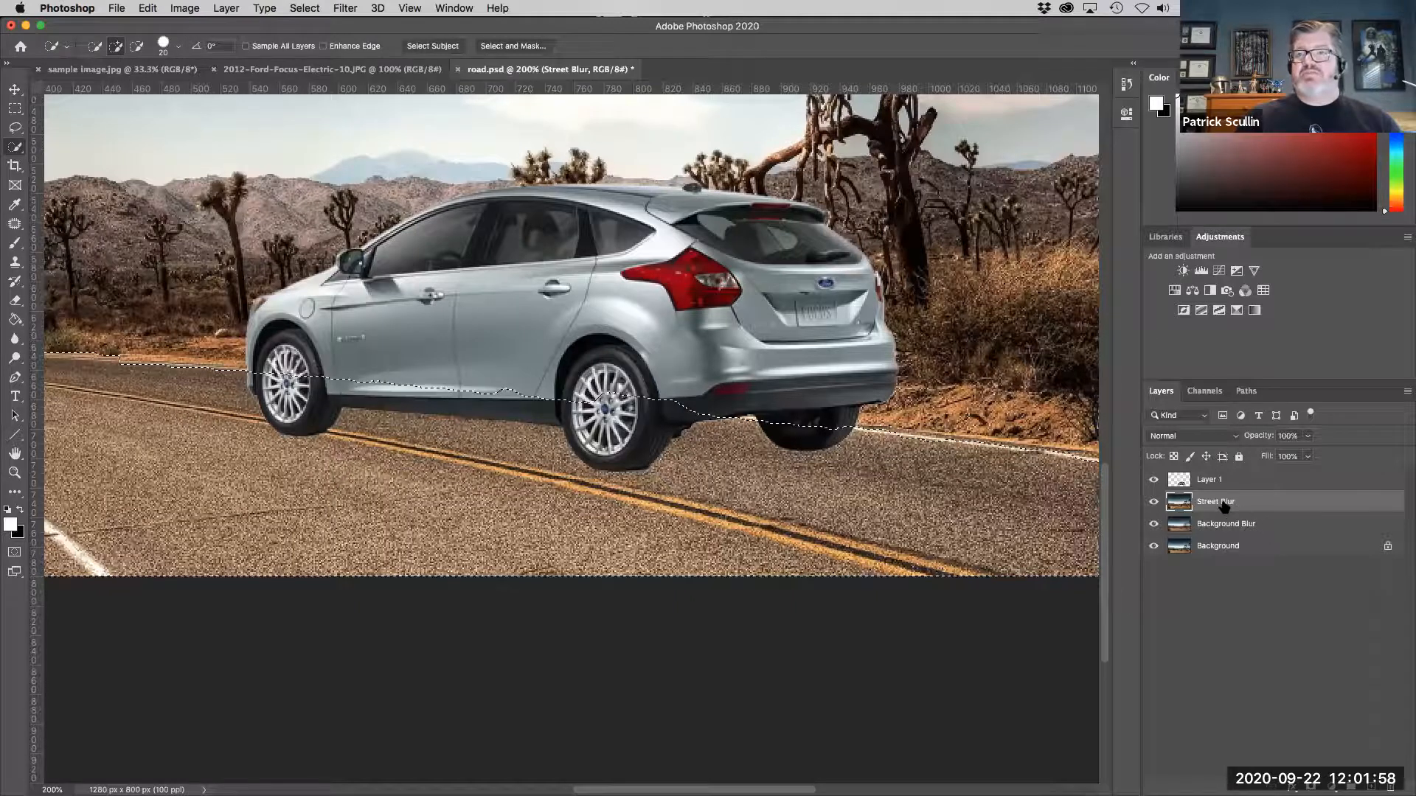
left_click(317, 8)
mouse_move(329, 8)
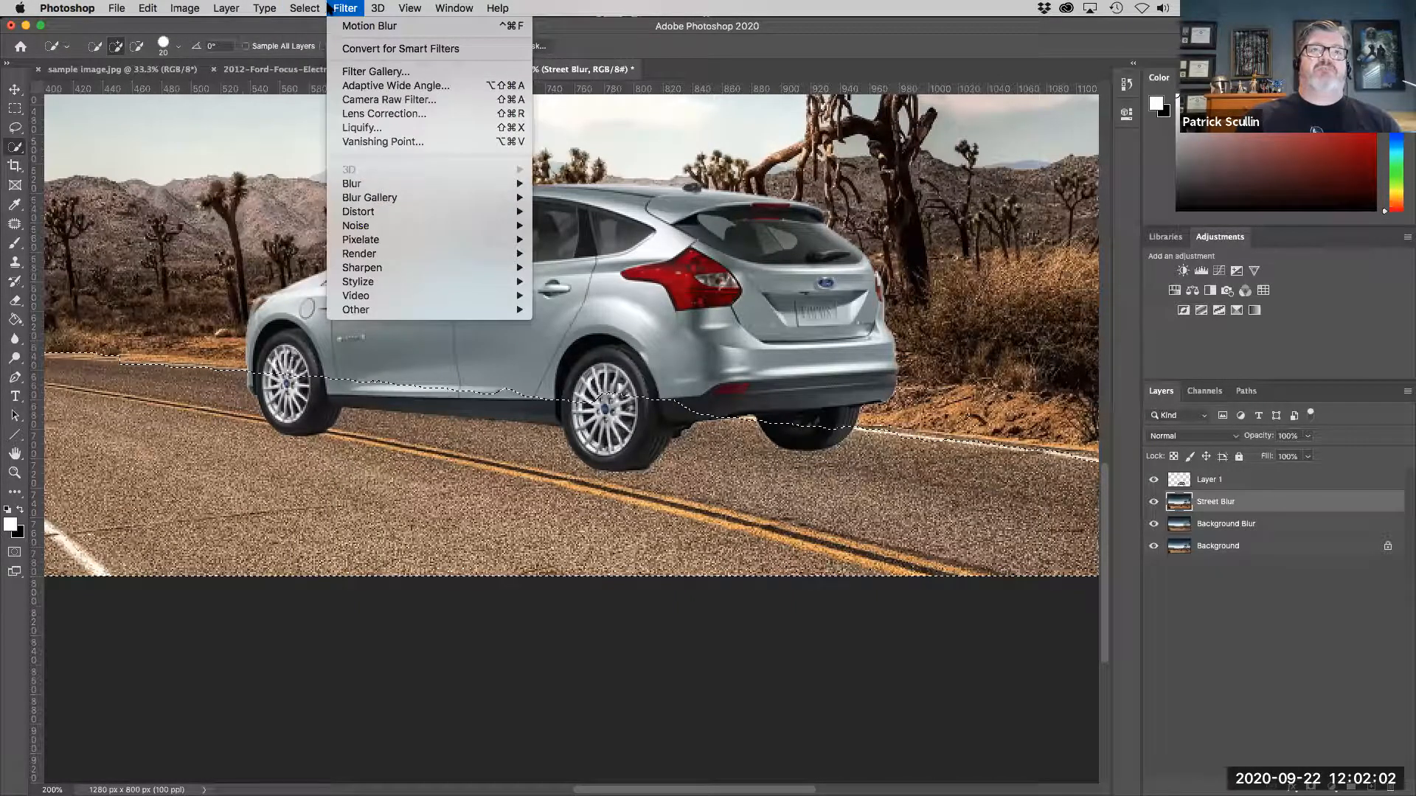
mouse_move(392, 184)
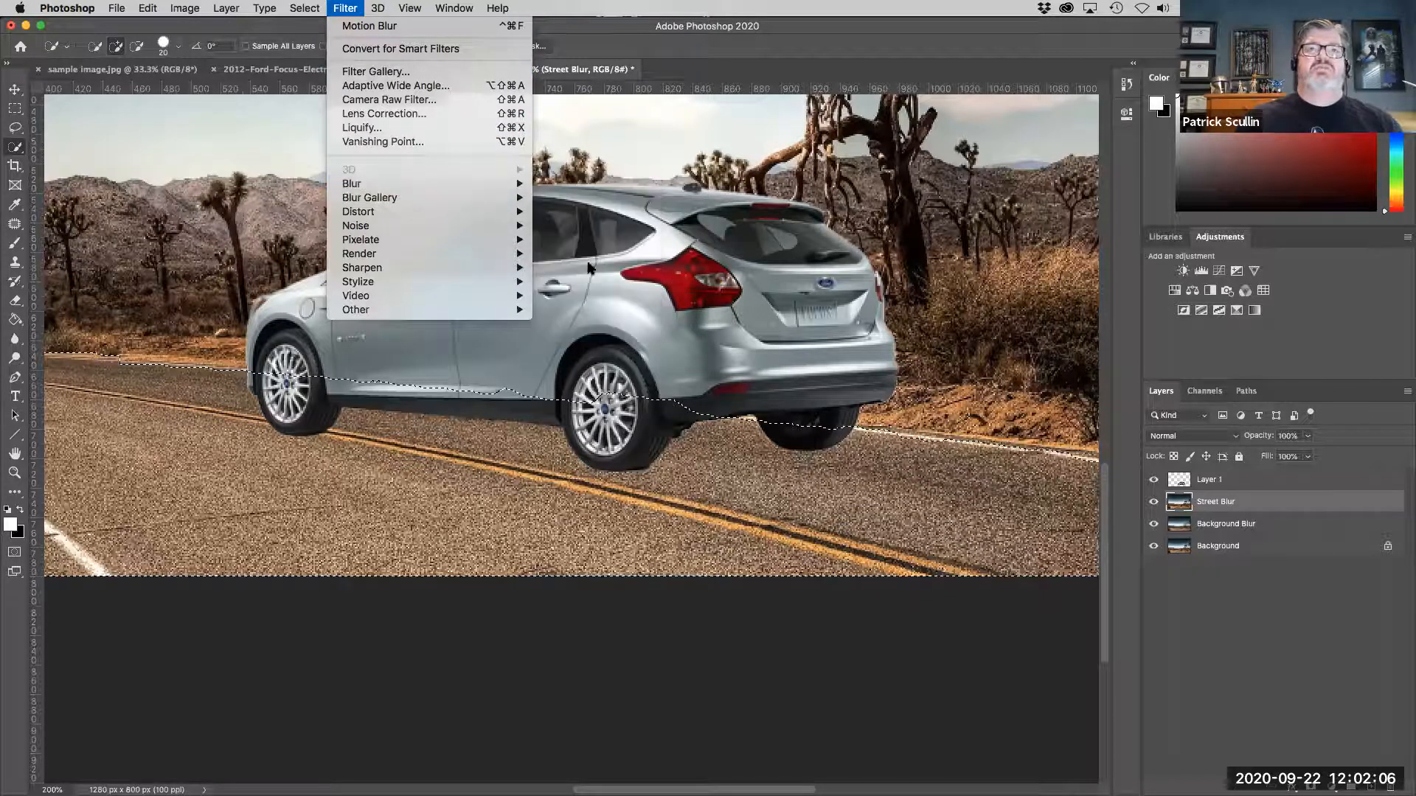
mouse_move(514, 199)
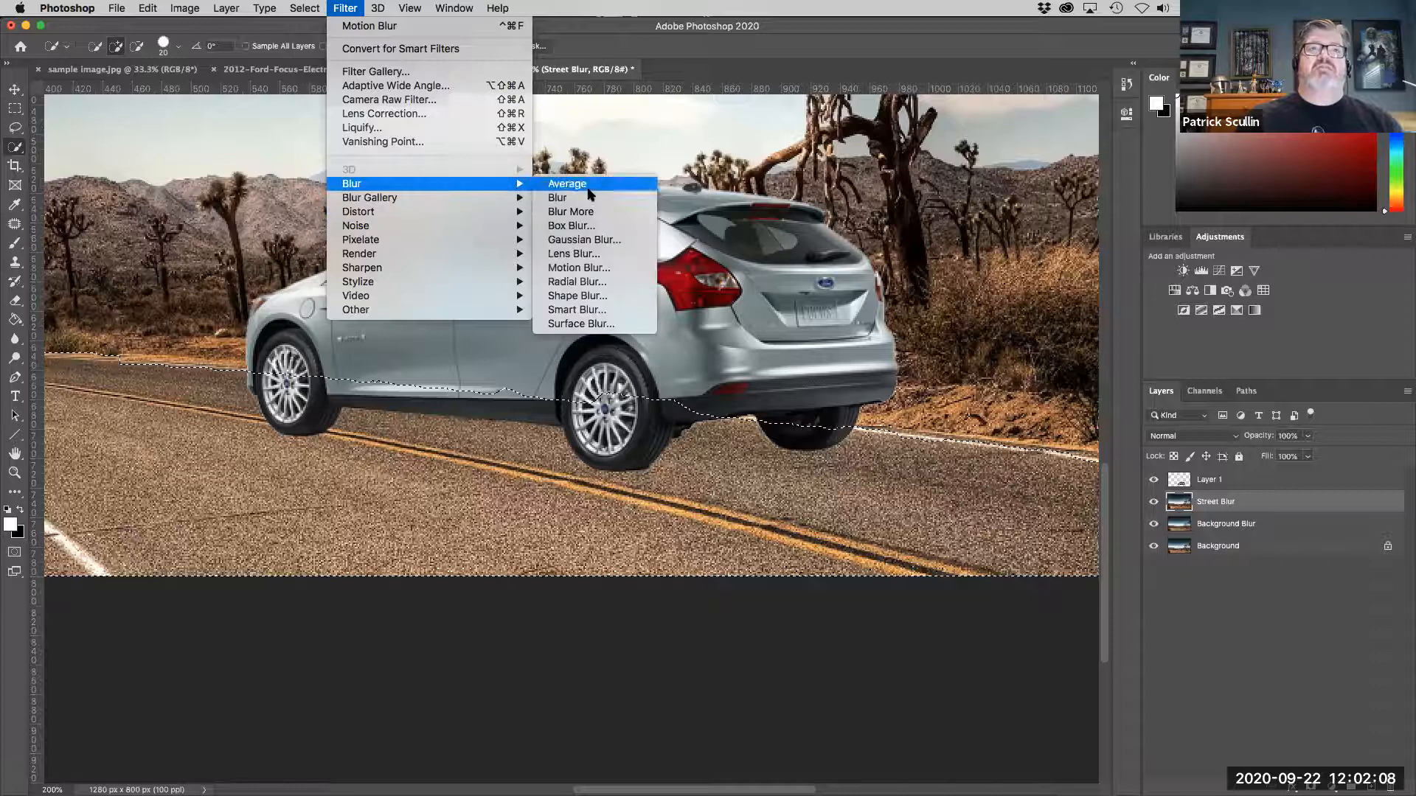
left_click(581, 270)
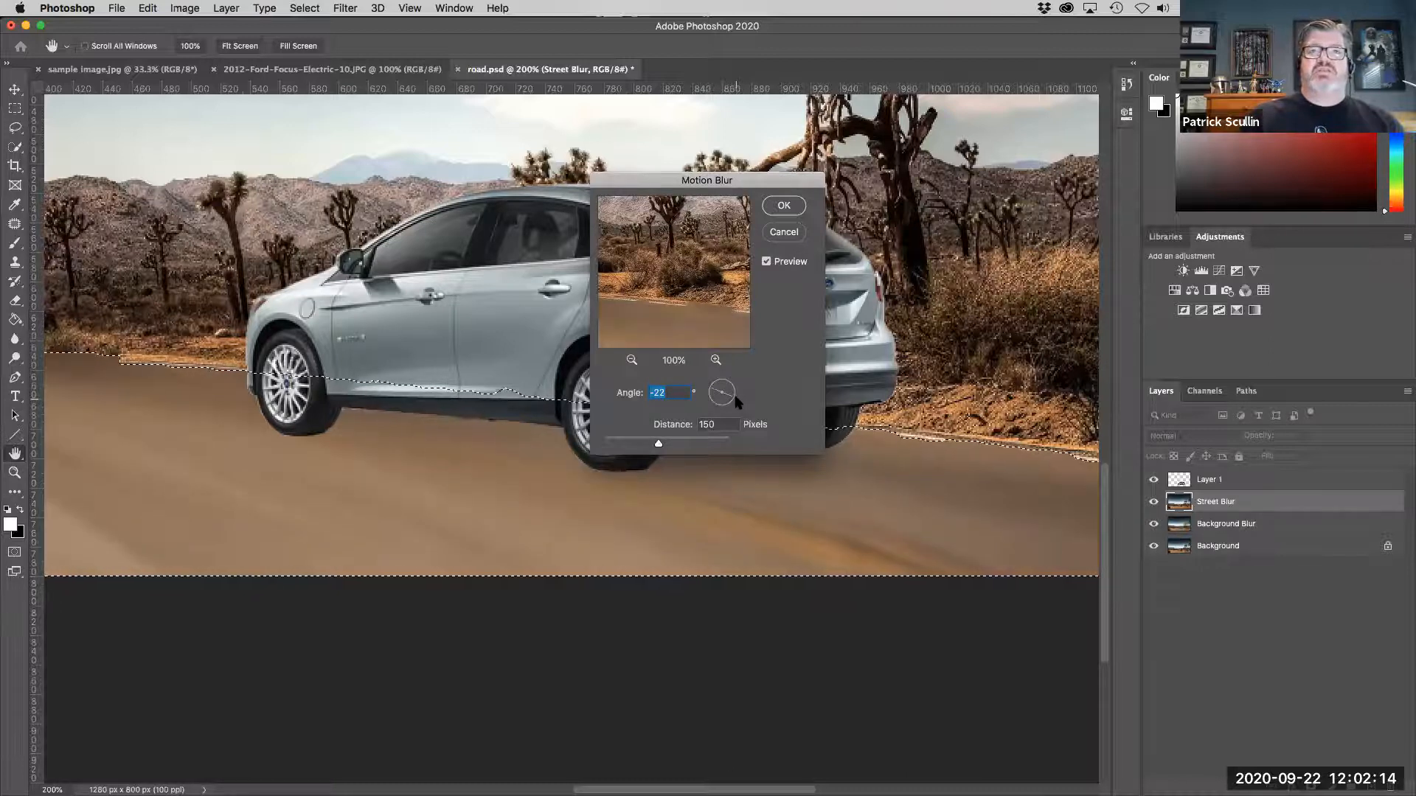
left_click_drag(738, 395, 734, 394)
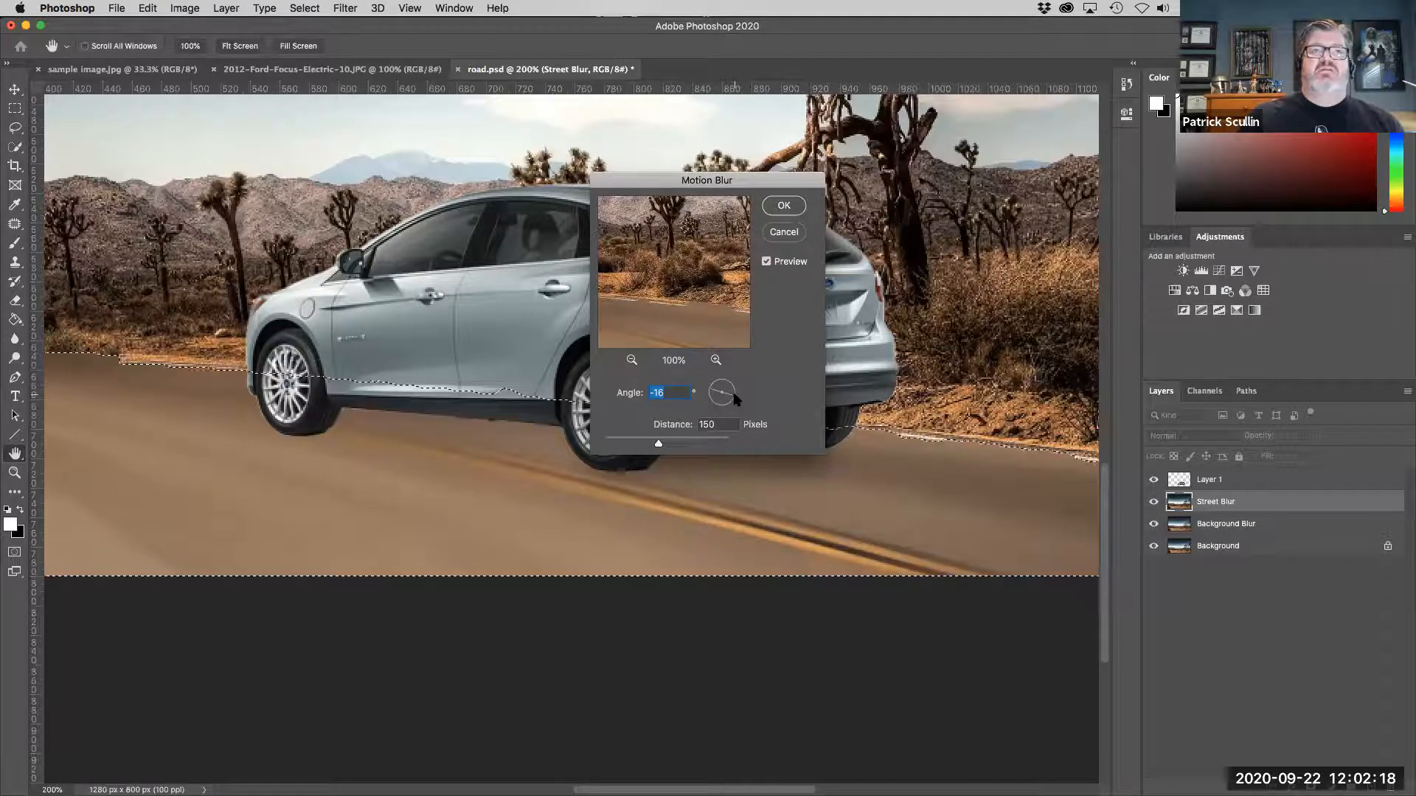
left_click(673, 394)
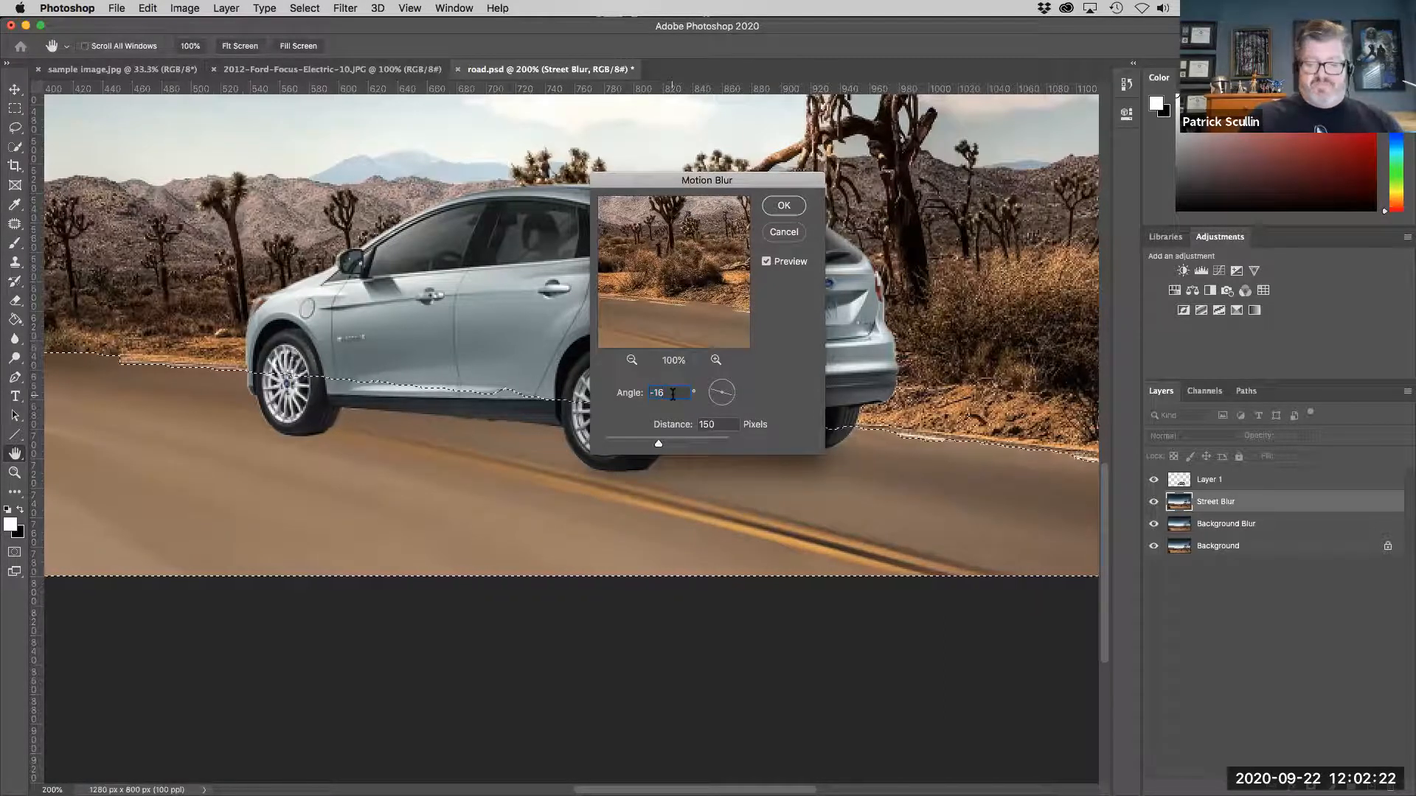
key("BackSpace")
type("5")
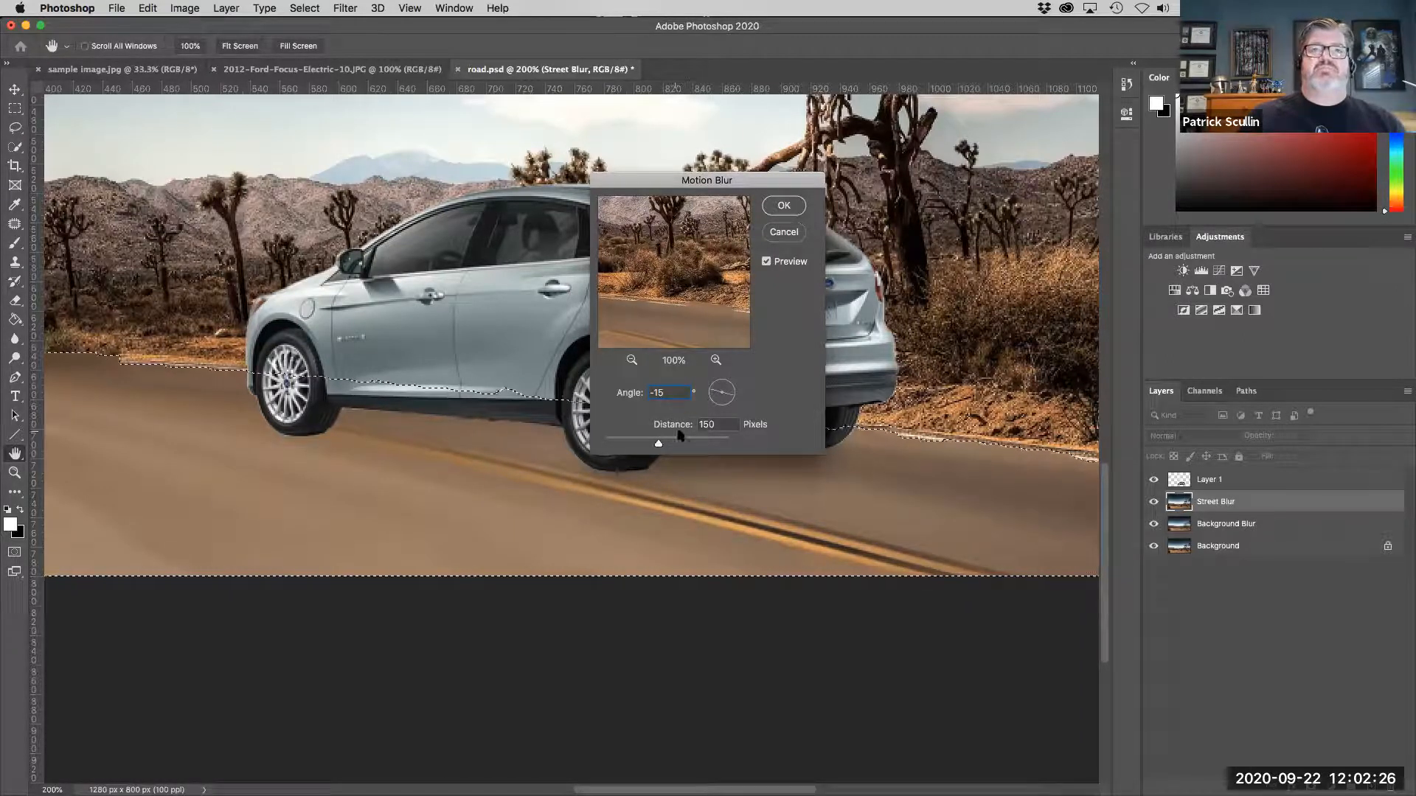
Try shorter and longer blur distances, set the distance to 150 pixels, and apply the Motion Blur to the road.
left_click_drag(658, 443, 686, 447)
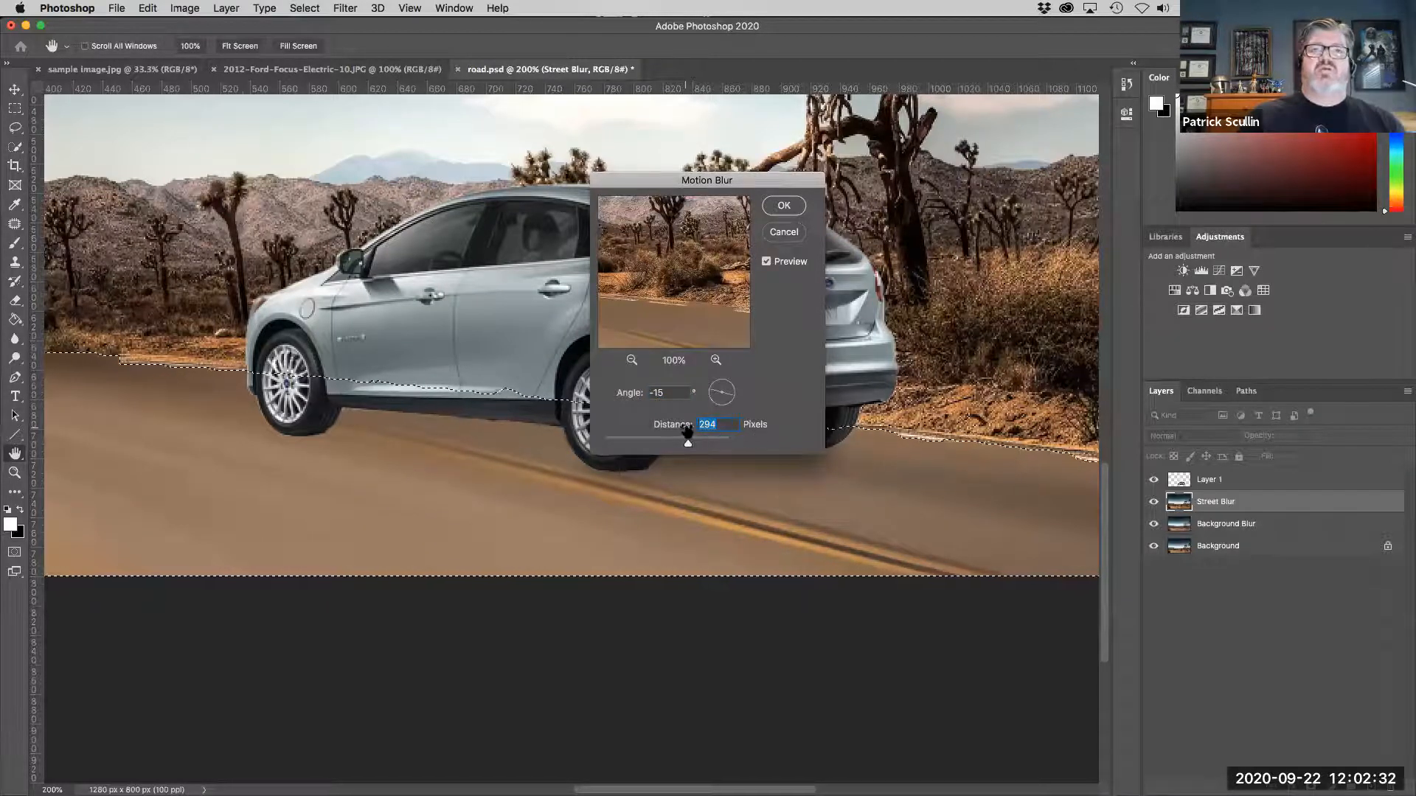
left_click_drag(689, 443, 710, 443)
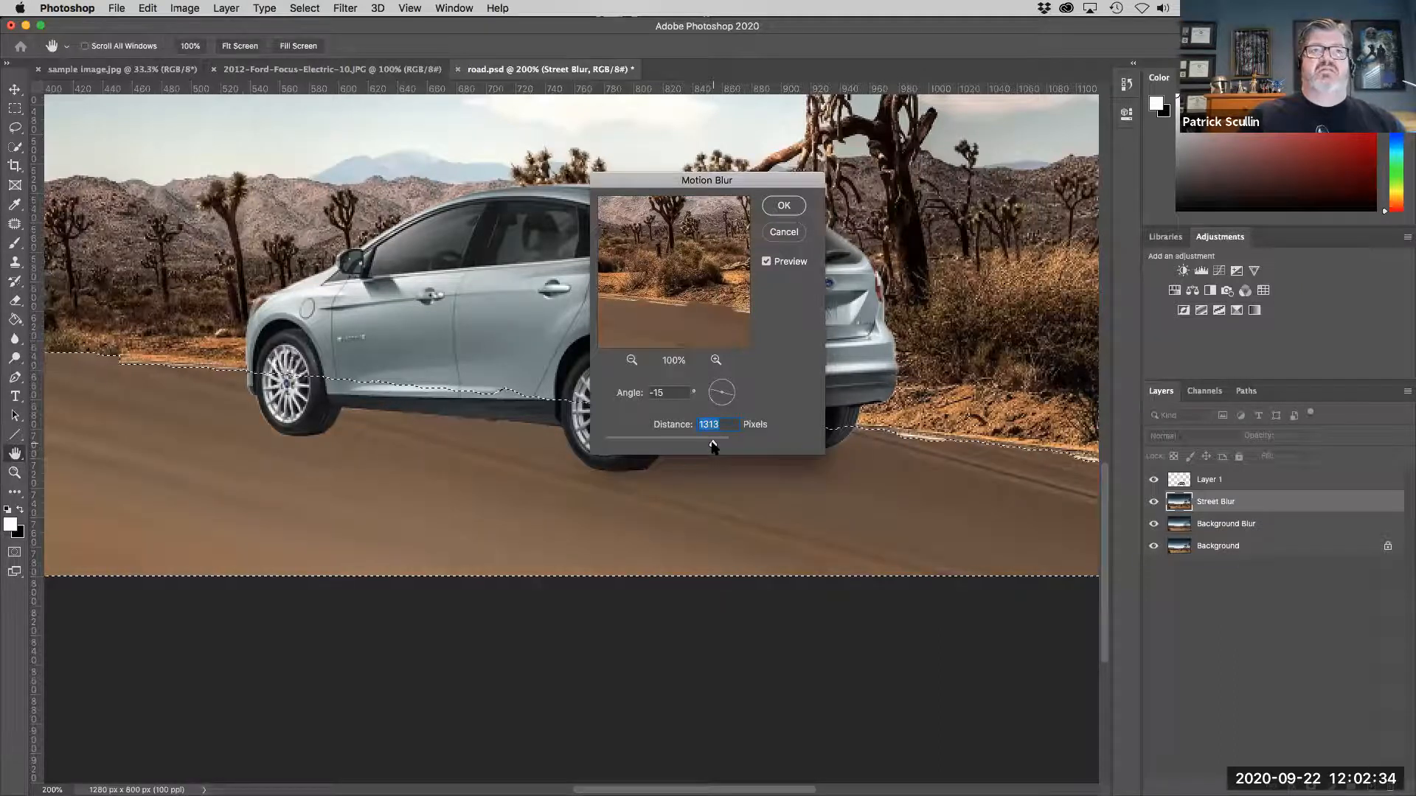
left_click_drag(708, 443, 642, 443)
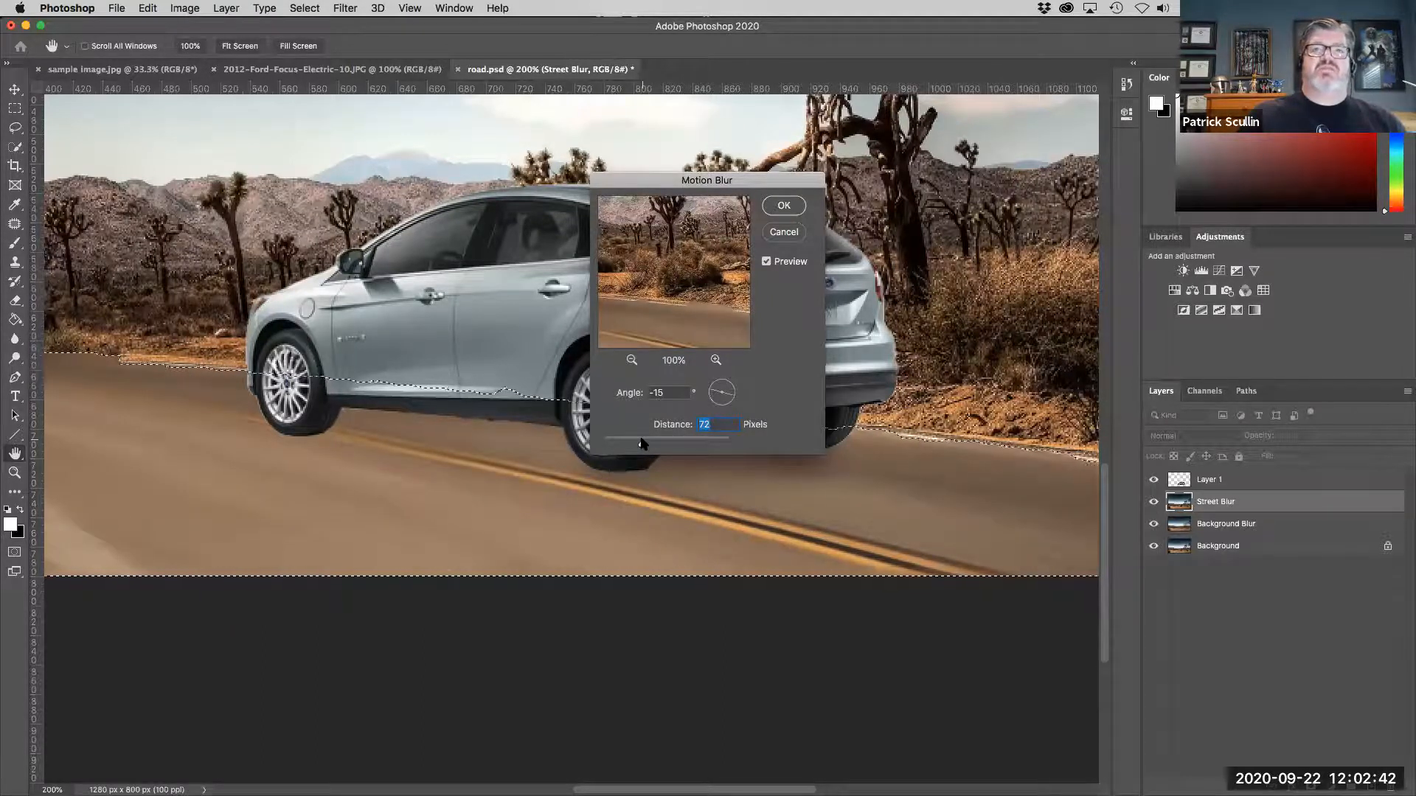
left_click_drag(643, 443, 653, 444)
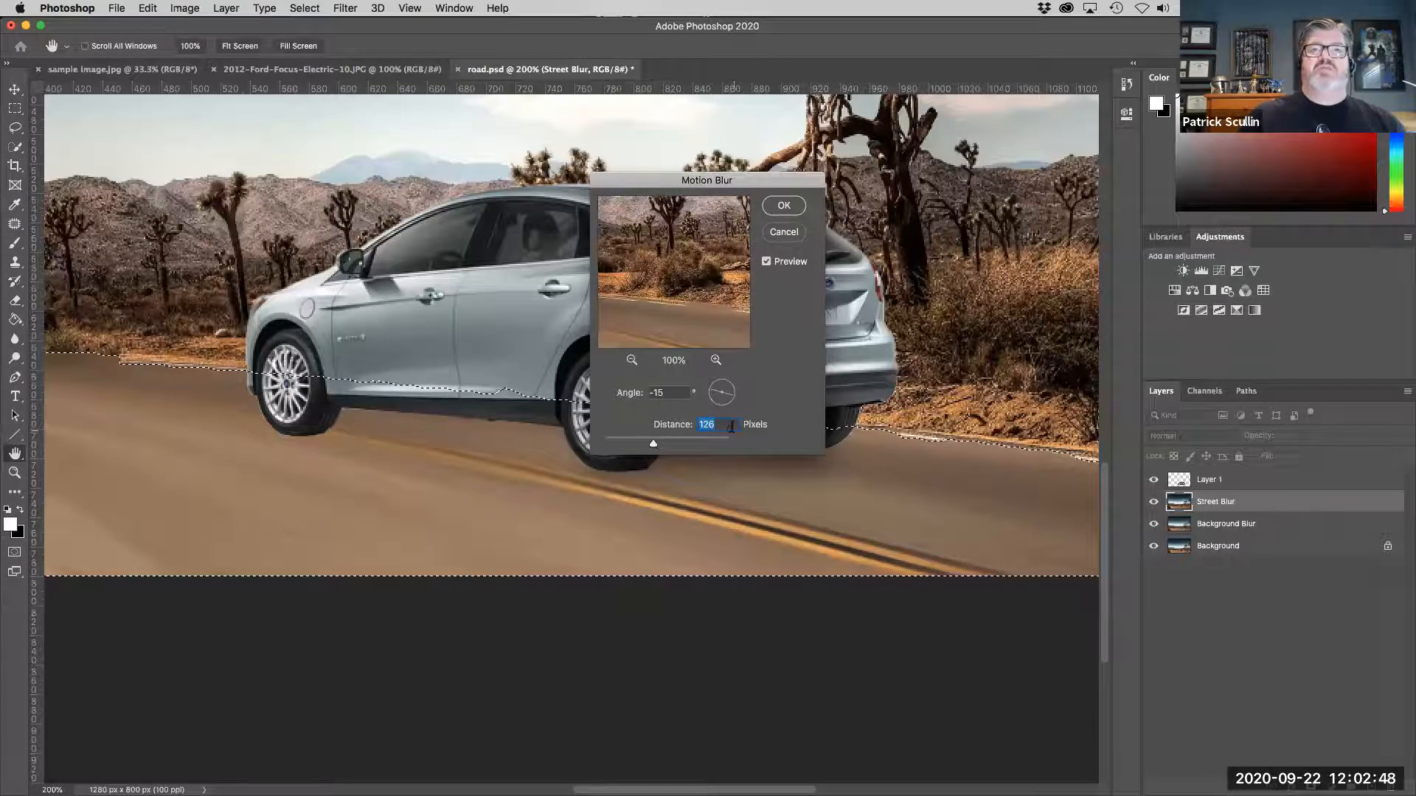
type("150")
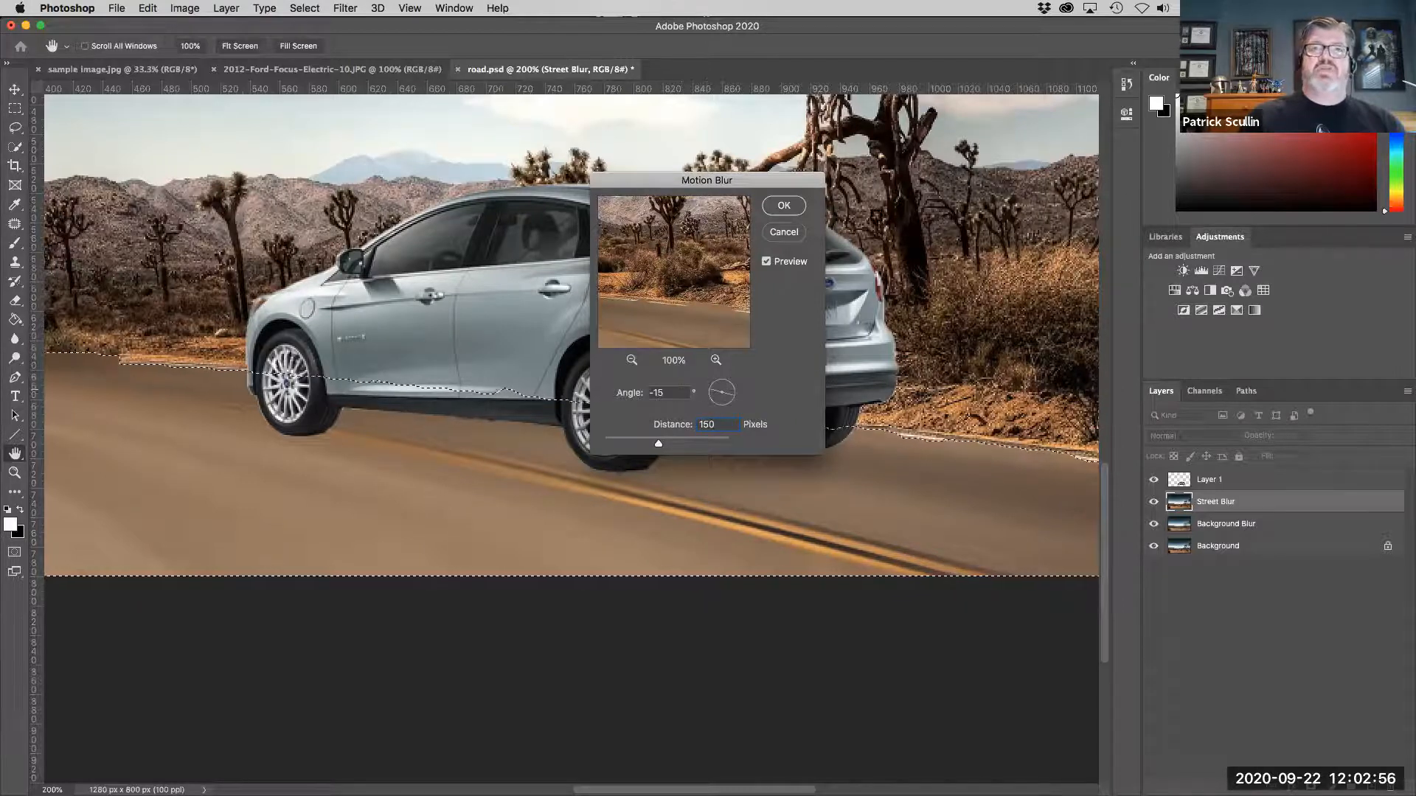
left_click(795, 209)
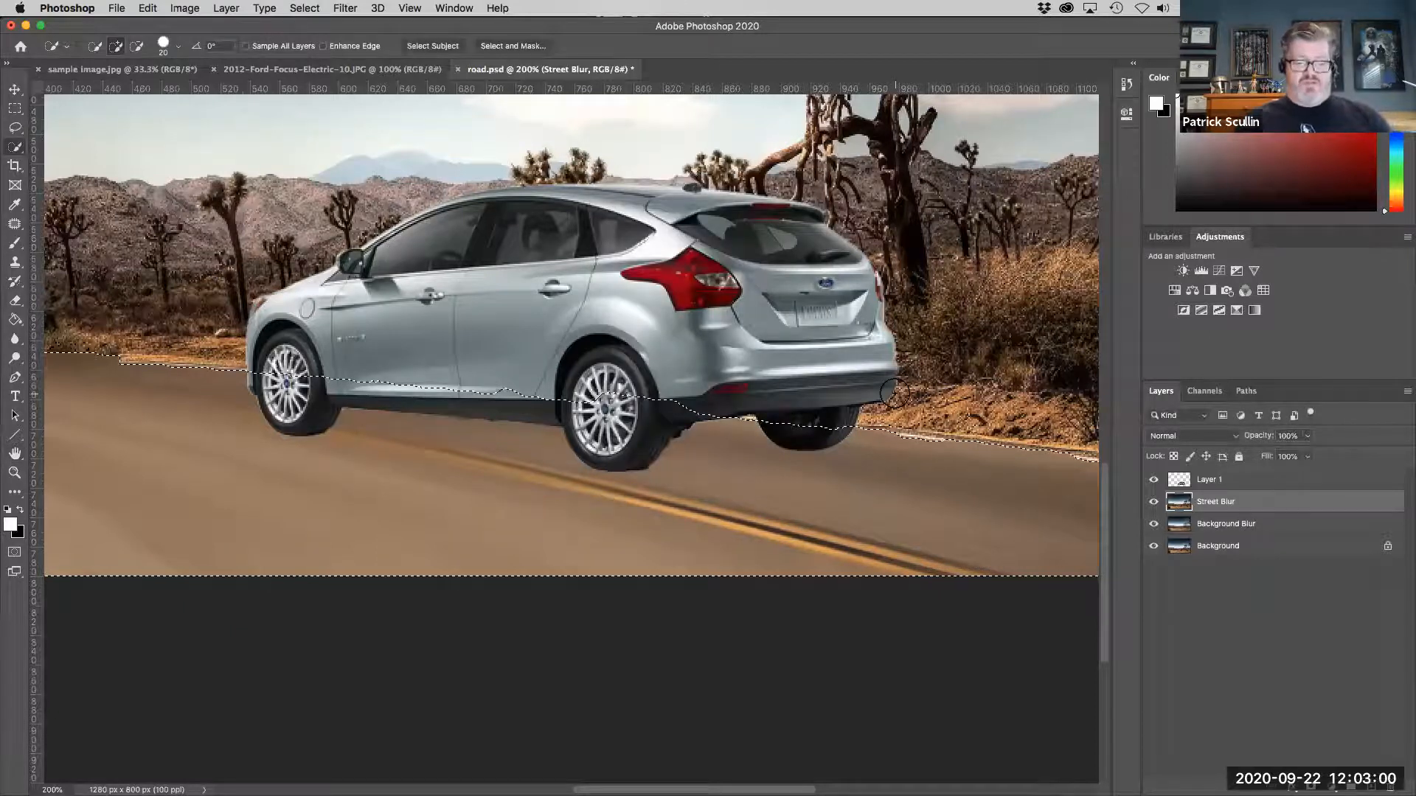
Invert the road selection, delete everything outside the road from the Street Blur layer, and deselect.
key("super+0")
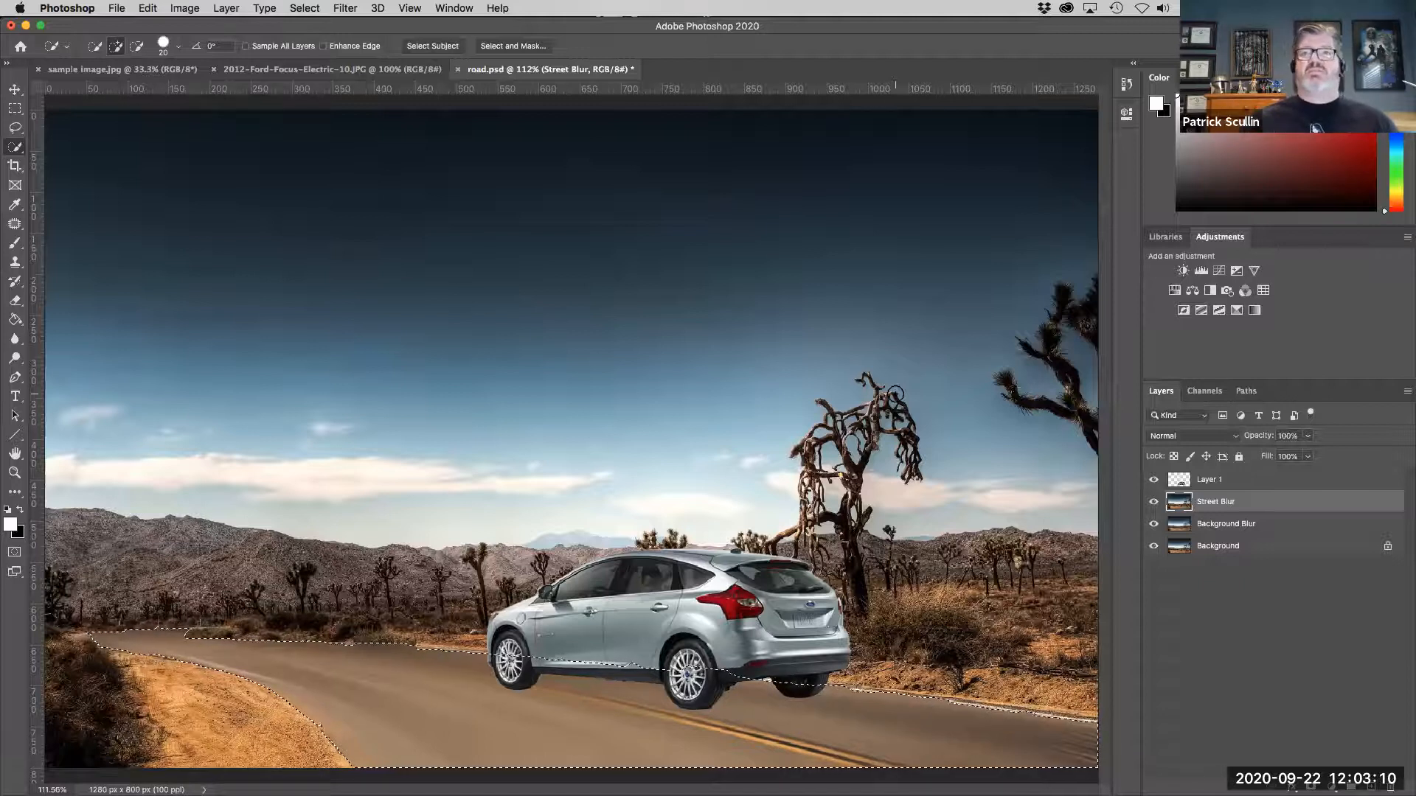
left_click(316, 9)
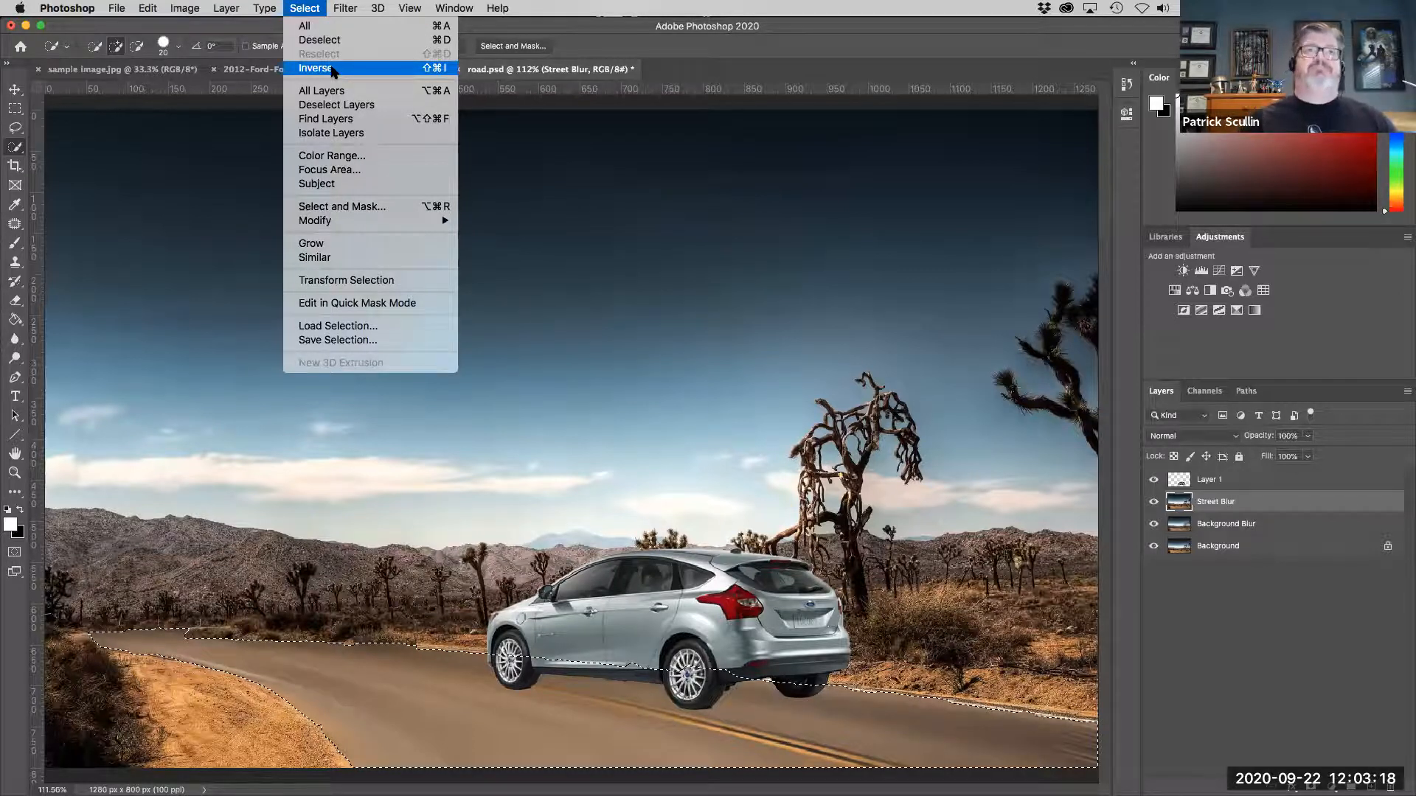
left_click(333, 72)
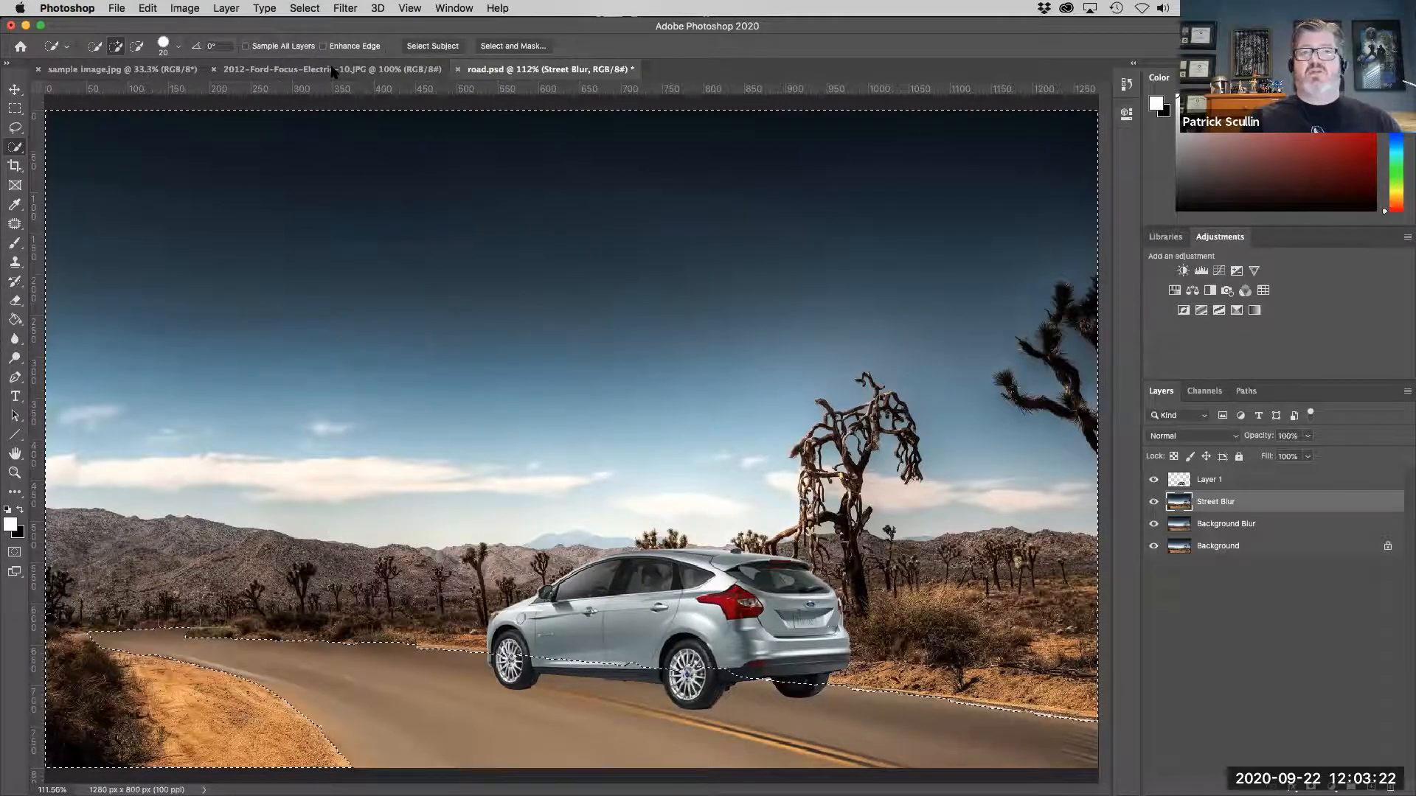
key("Delete")
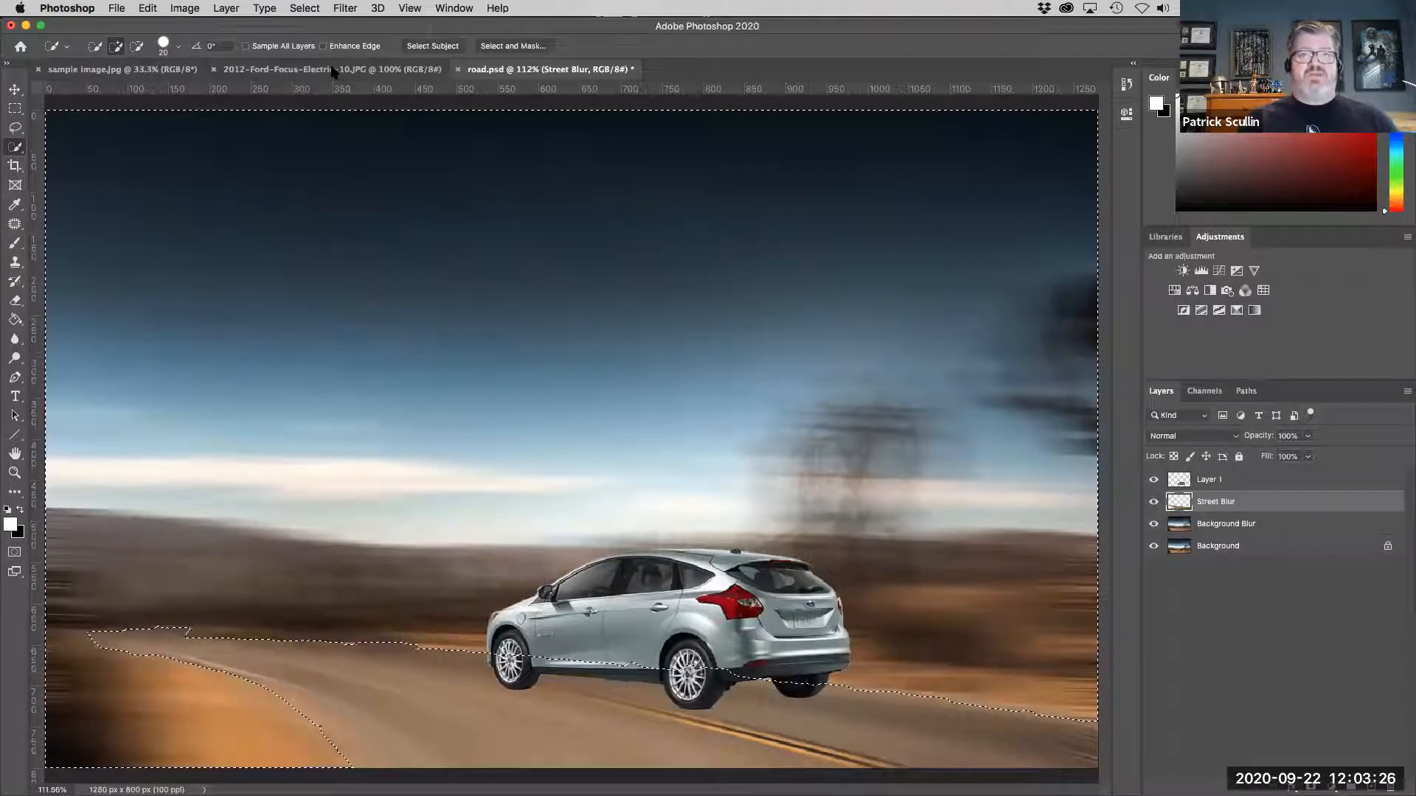
key("super+d")
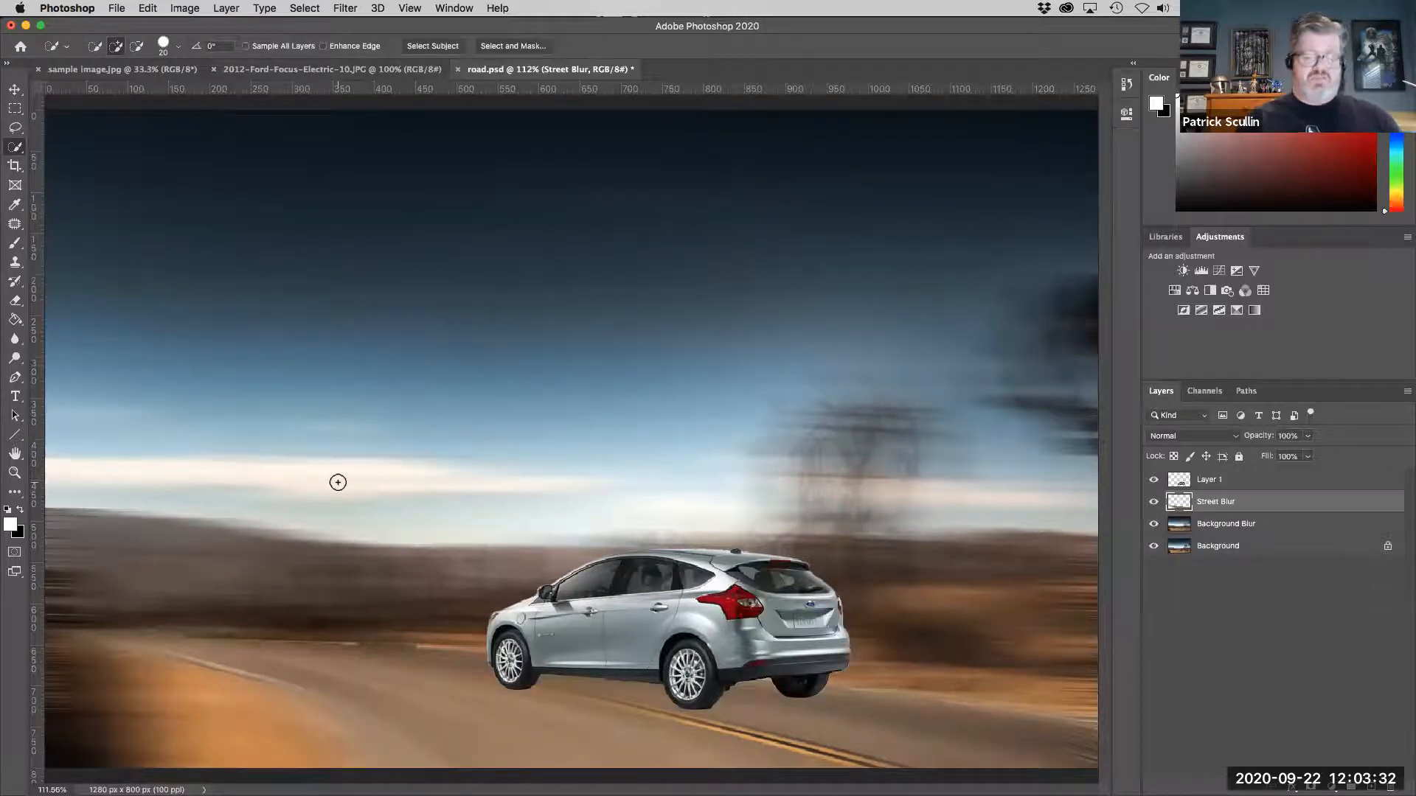
Erase the hard far edge of the road ahead of the car on the Street Blur layer with a 15-pixel Eraser brush.
key("super+equal")
key("super+equal")
left_click_drag(404, 600, 686, 101)
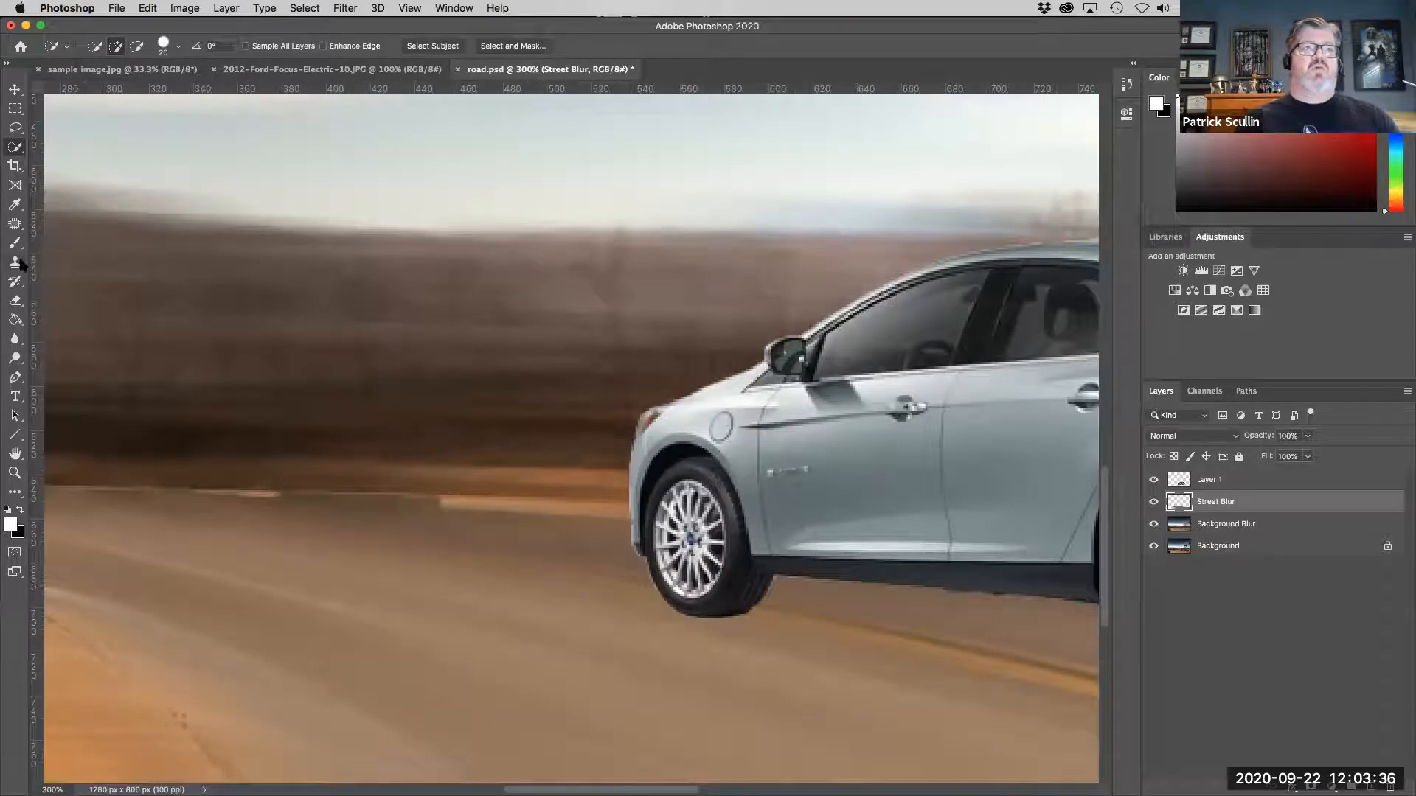
left_click(15, 300)
key("bracketleft")
key("bracketleft")
key("bracketleft")
key("bracketleft")
key("bracketleft")
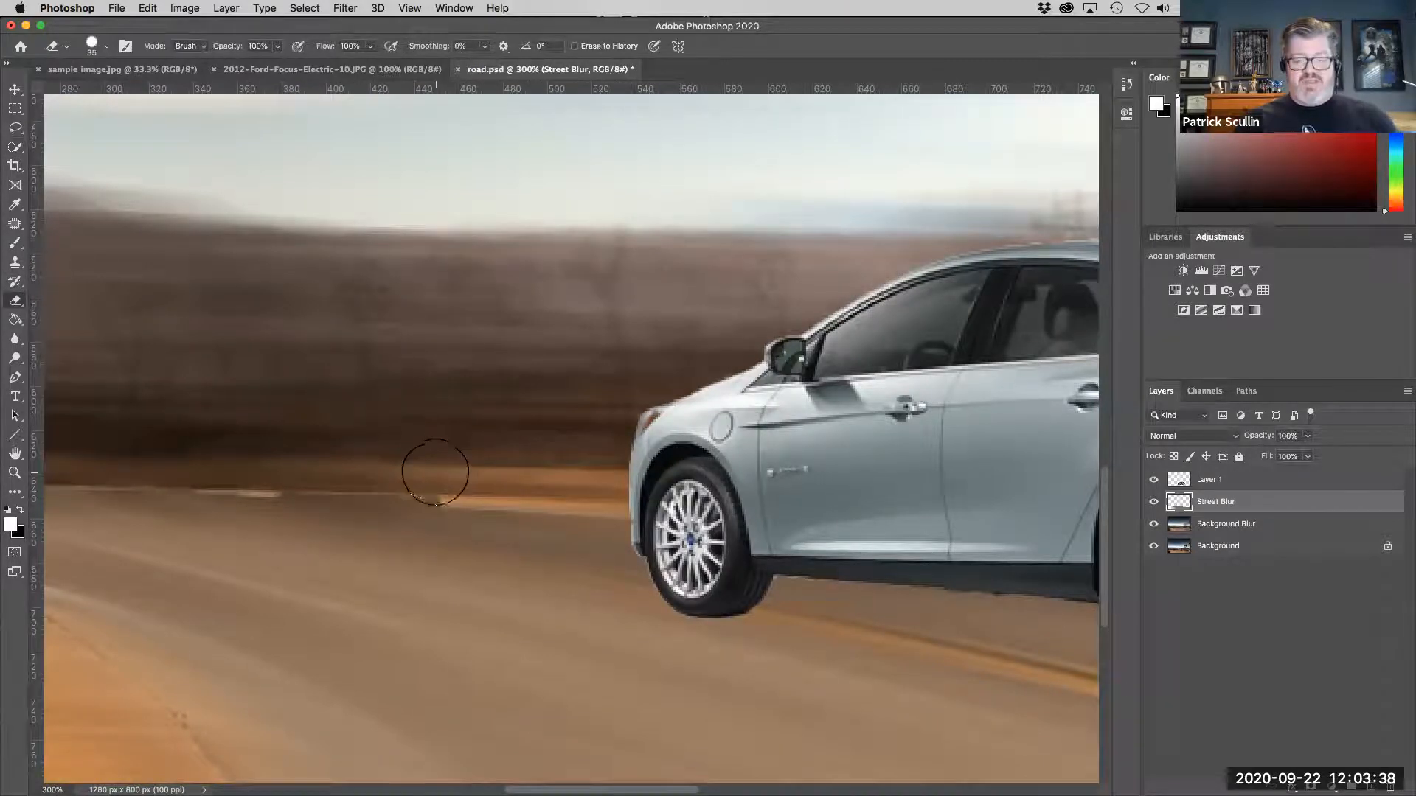
key("bracketright")
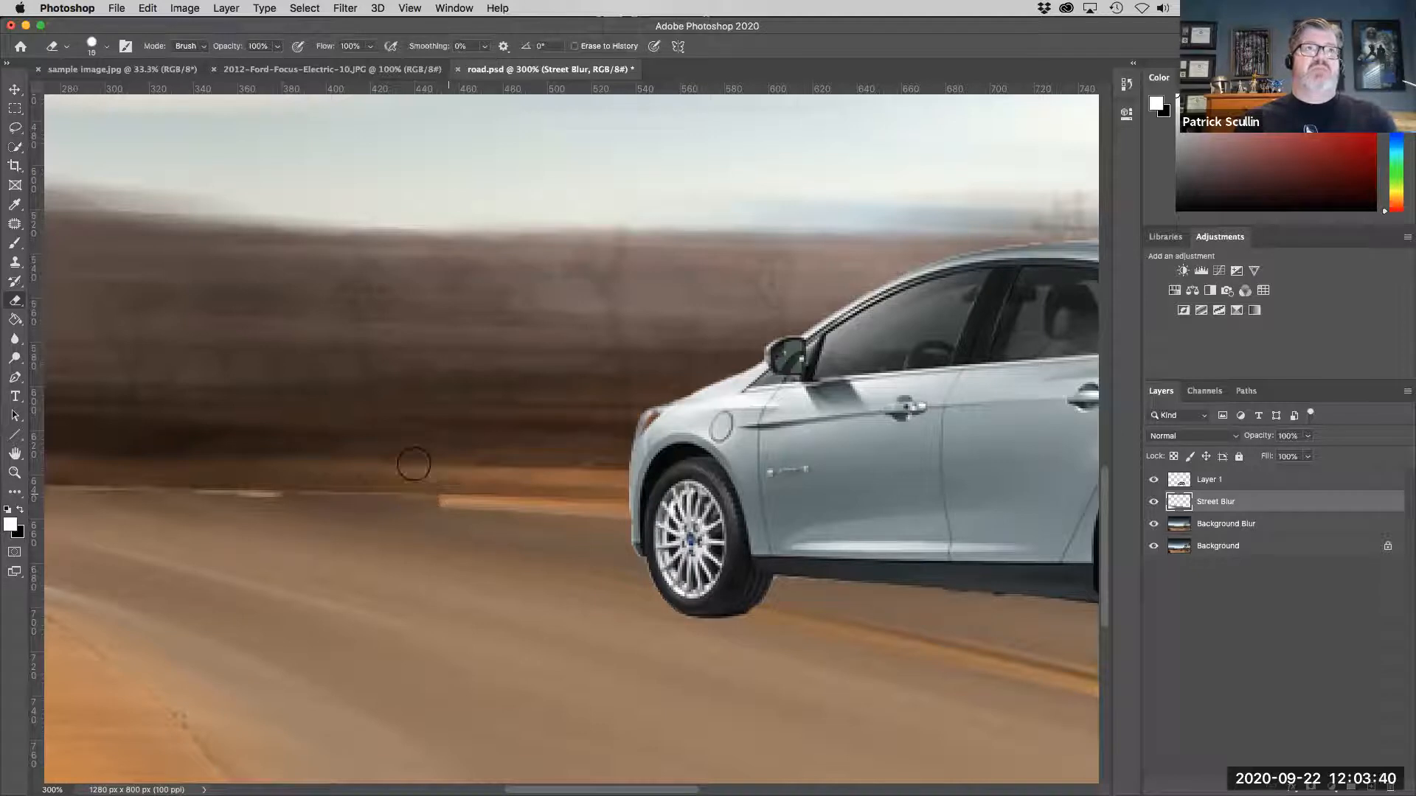
left_click(106, 47)
left_click(31, 156)
left_click(395, 26)
left_click_drag(442, 494, 323, 483)
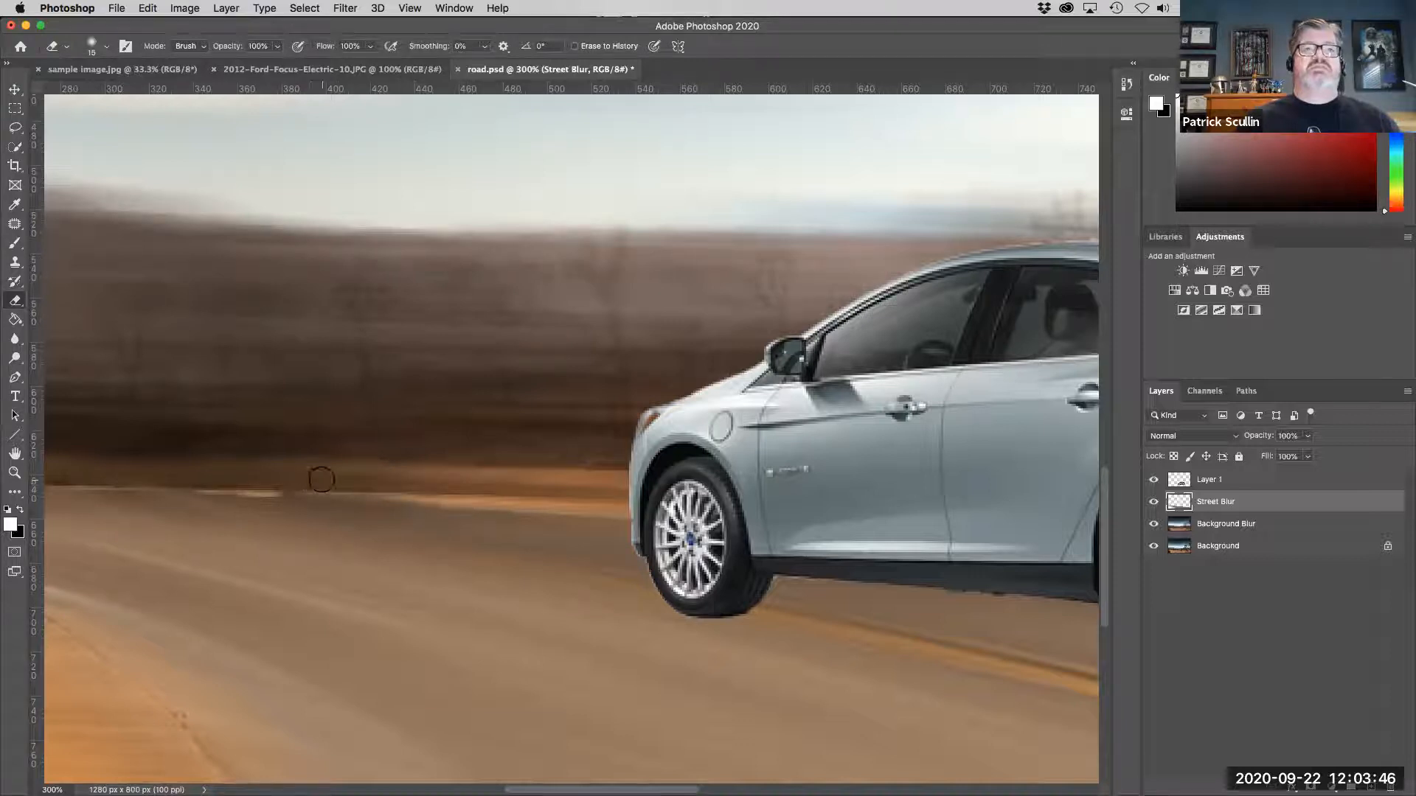
left_click_drag(420, 485, 88, 481)
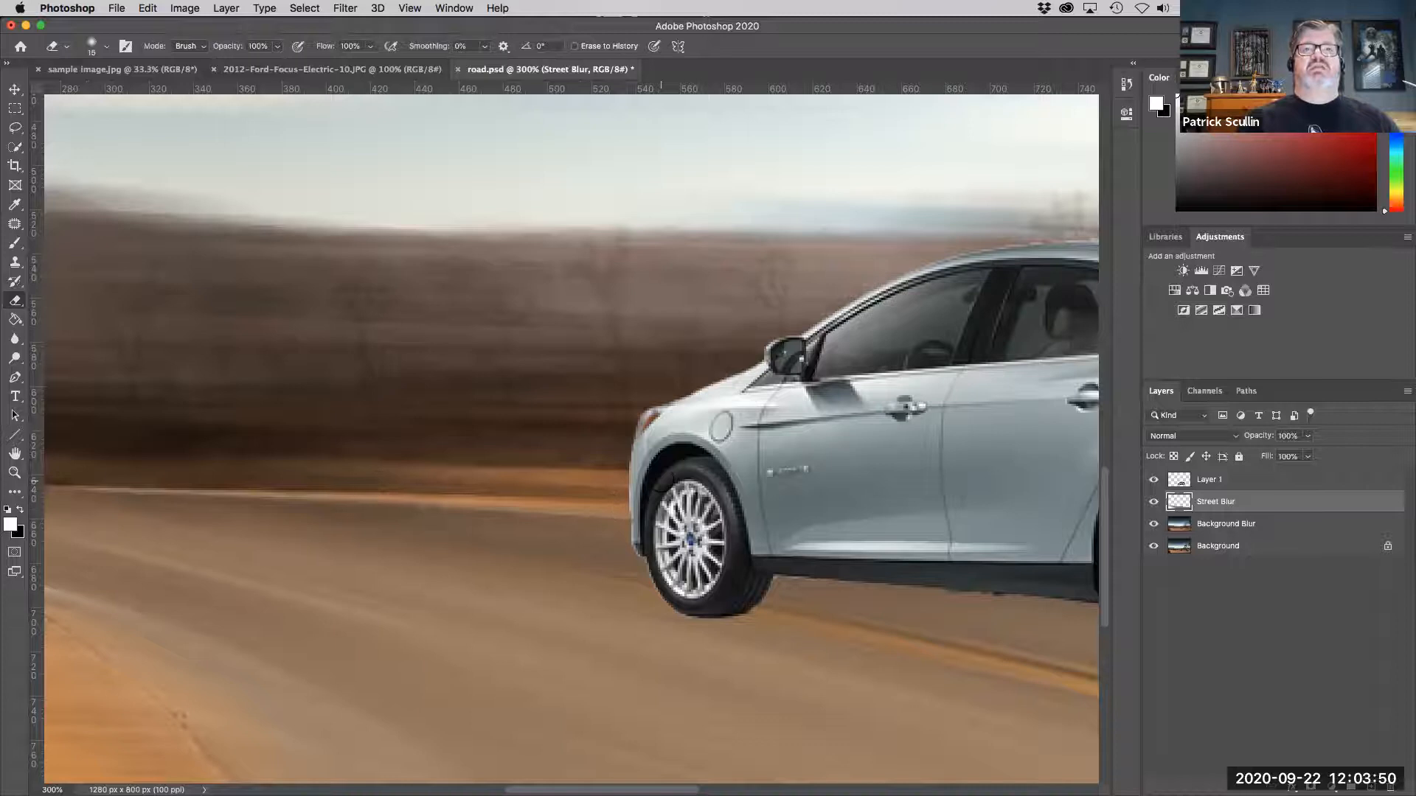
Examine the whole composite and the car's tyres and underside up close against the blurred road.
key("super+0")
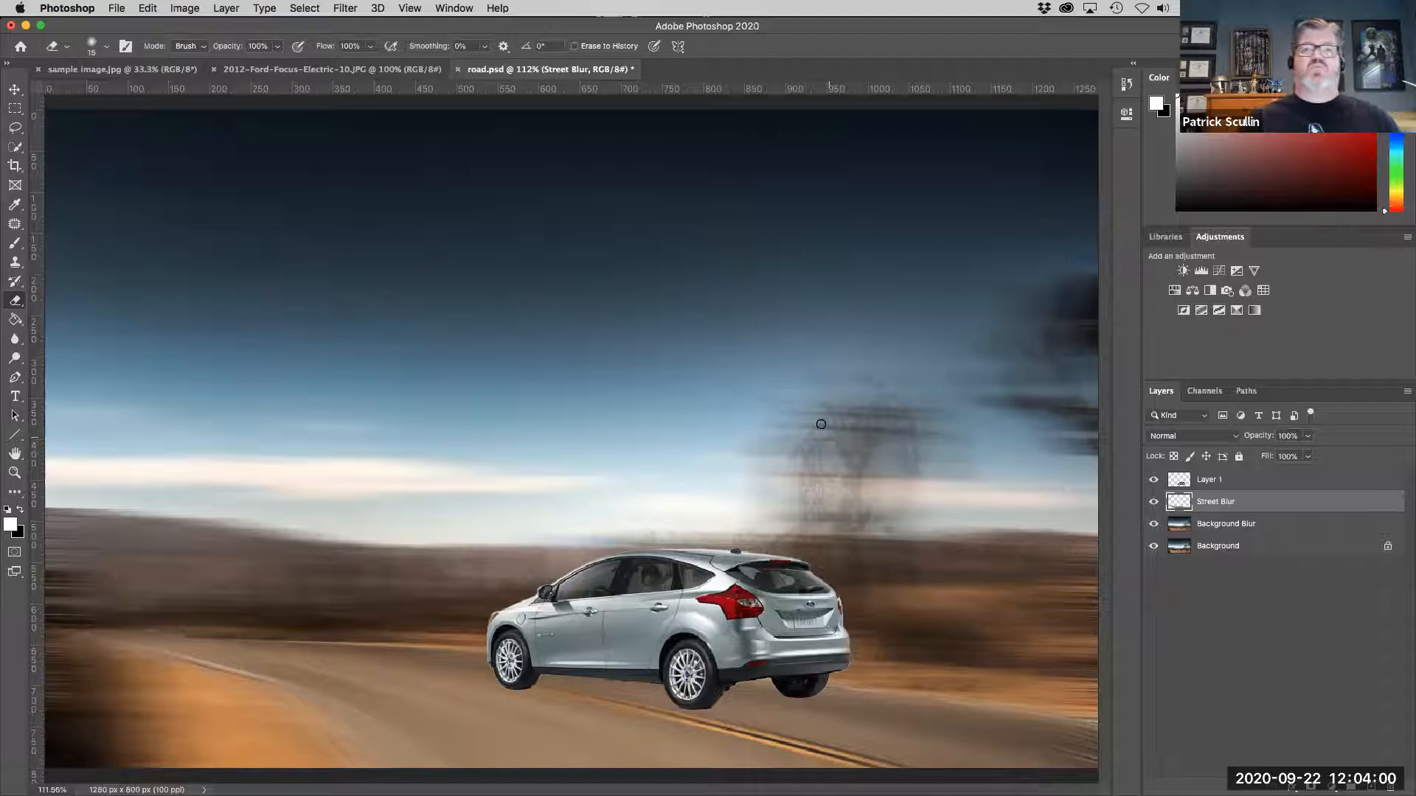
key("super+equal")
key("super+equal")
key("super+equal")
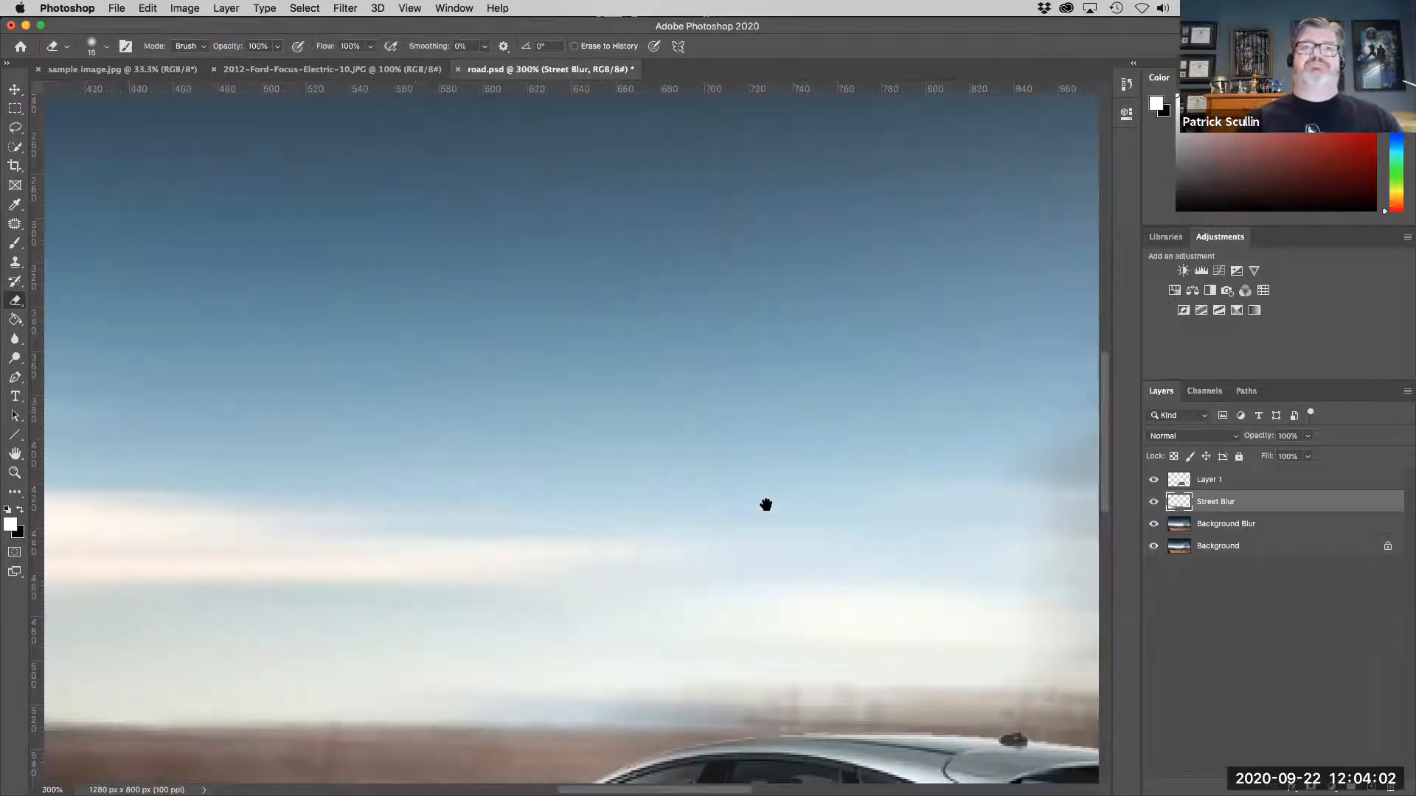
left_click_drag(575, 330, 382, 136)
left_click_drag(582, 438, 662, 347)
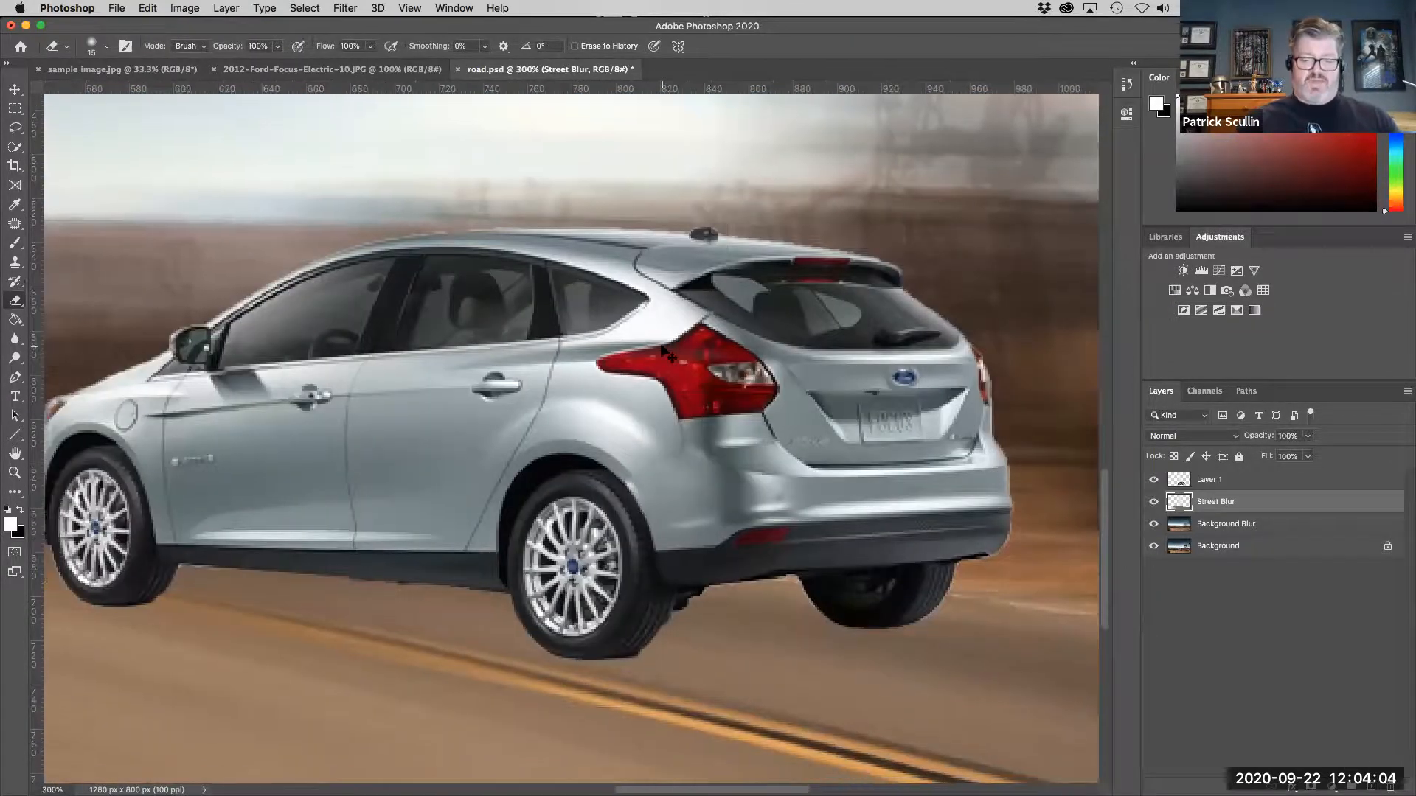
key("super+minus")
key("super+minus")
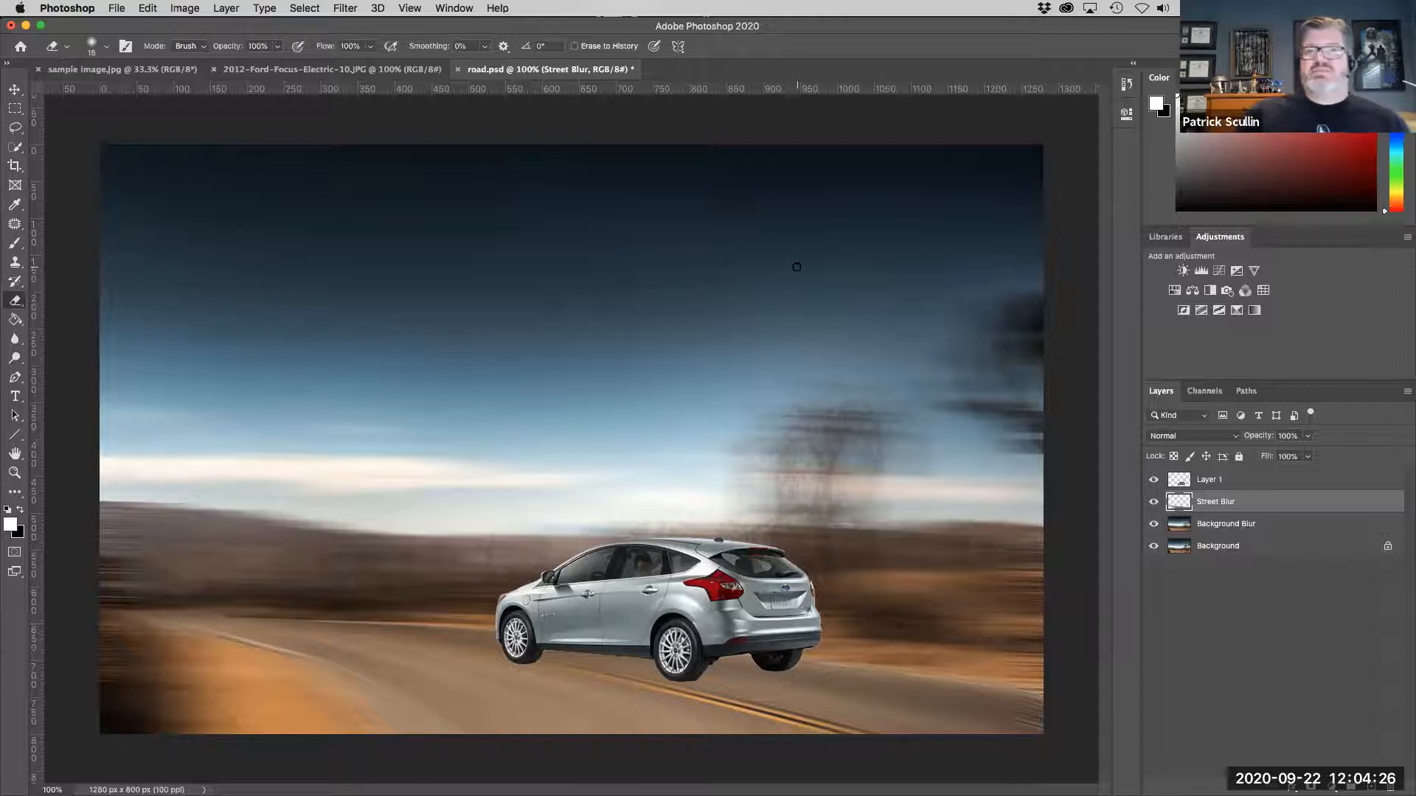
Copy the entire original Ford Focus photo, including its white background, and paste it into road.psd directly above the Street Blur layer.
left_click(295, 70)
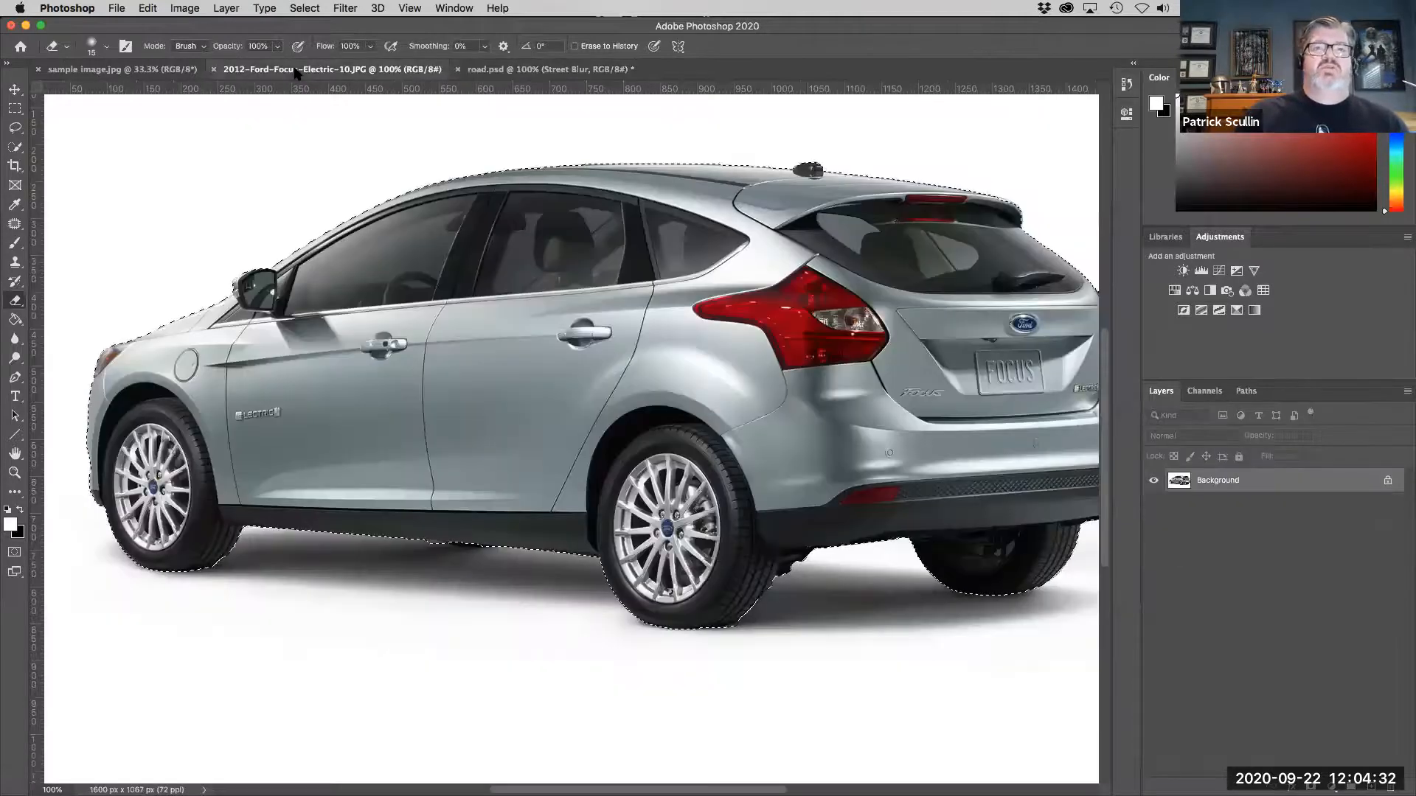
key("super+d")
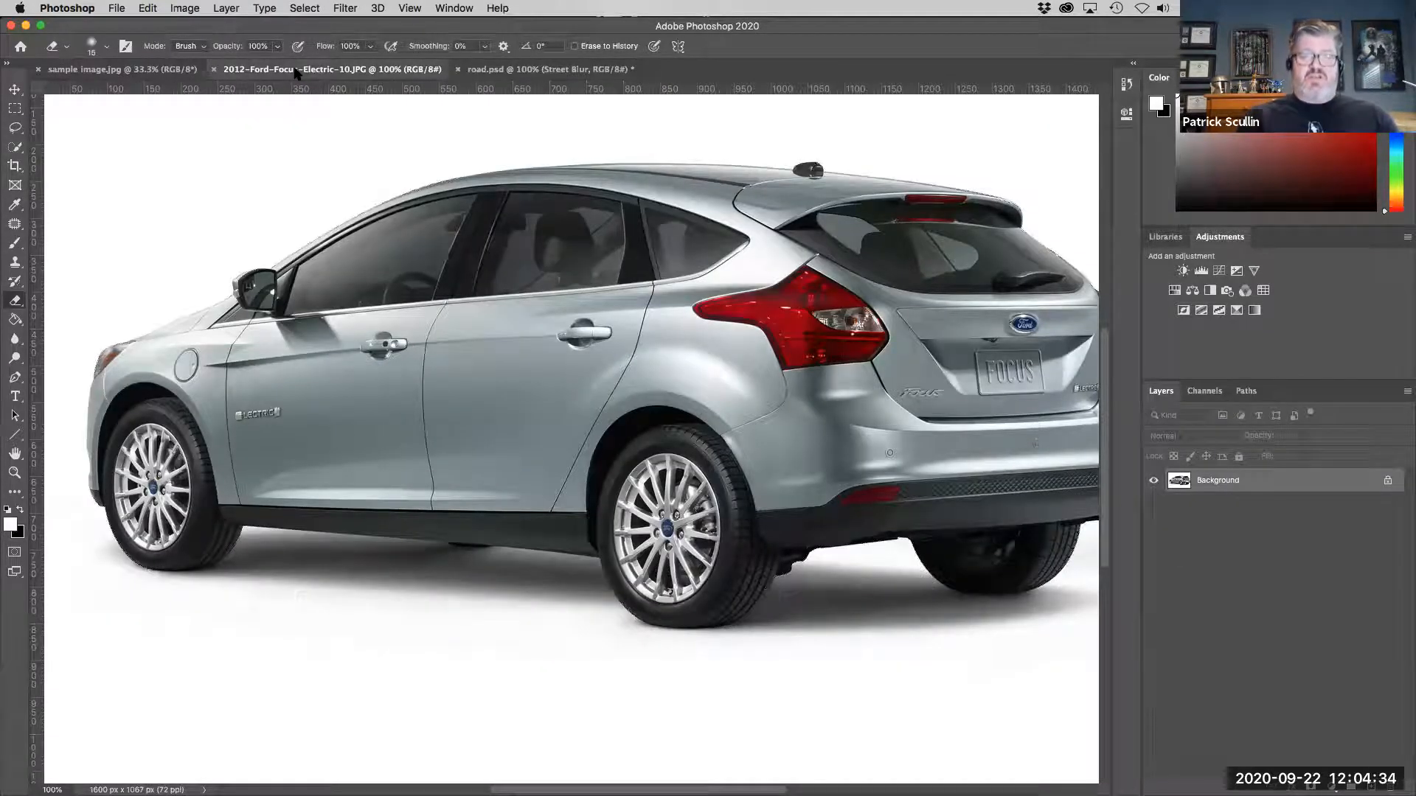
key("super+0")
key("super+minus")
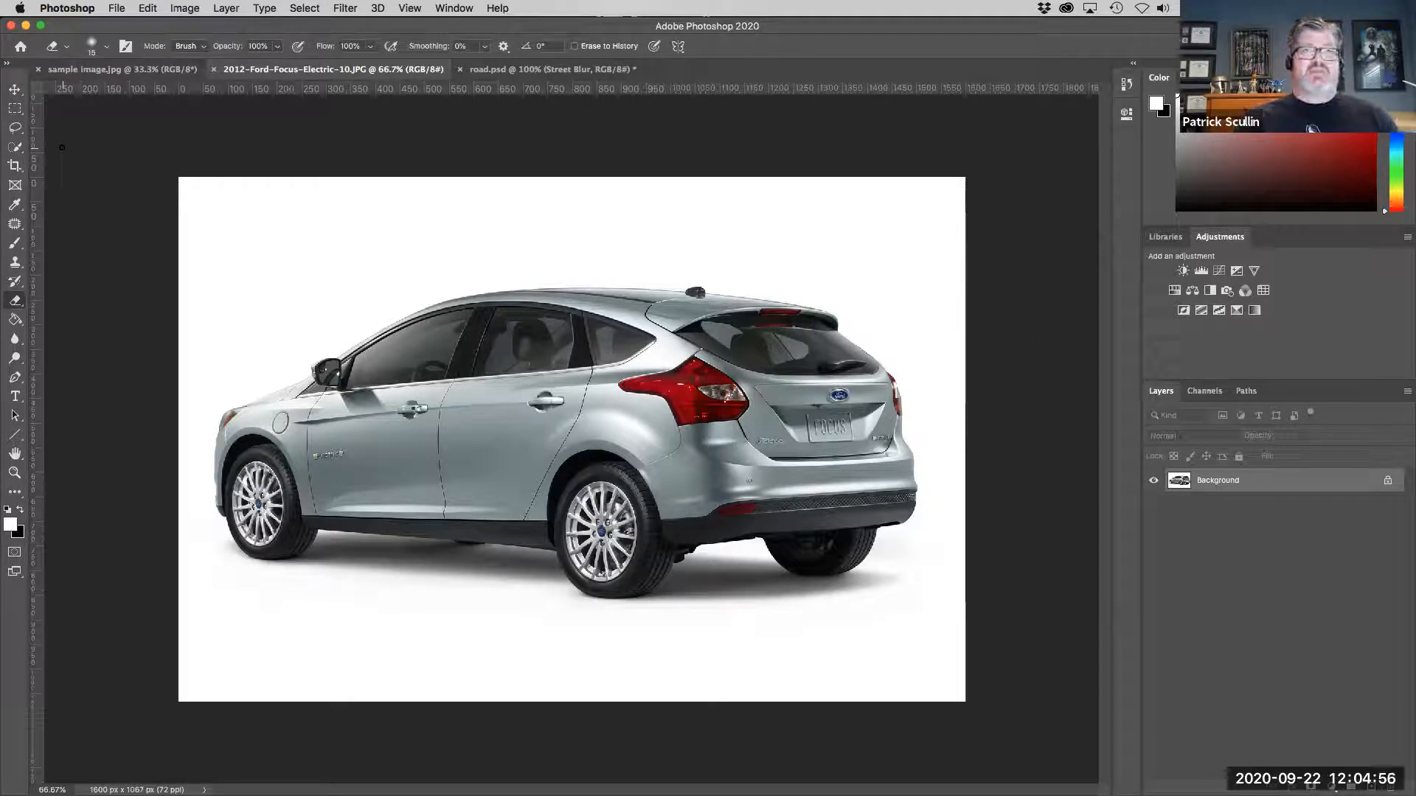
key("super+a")
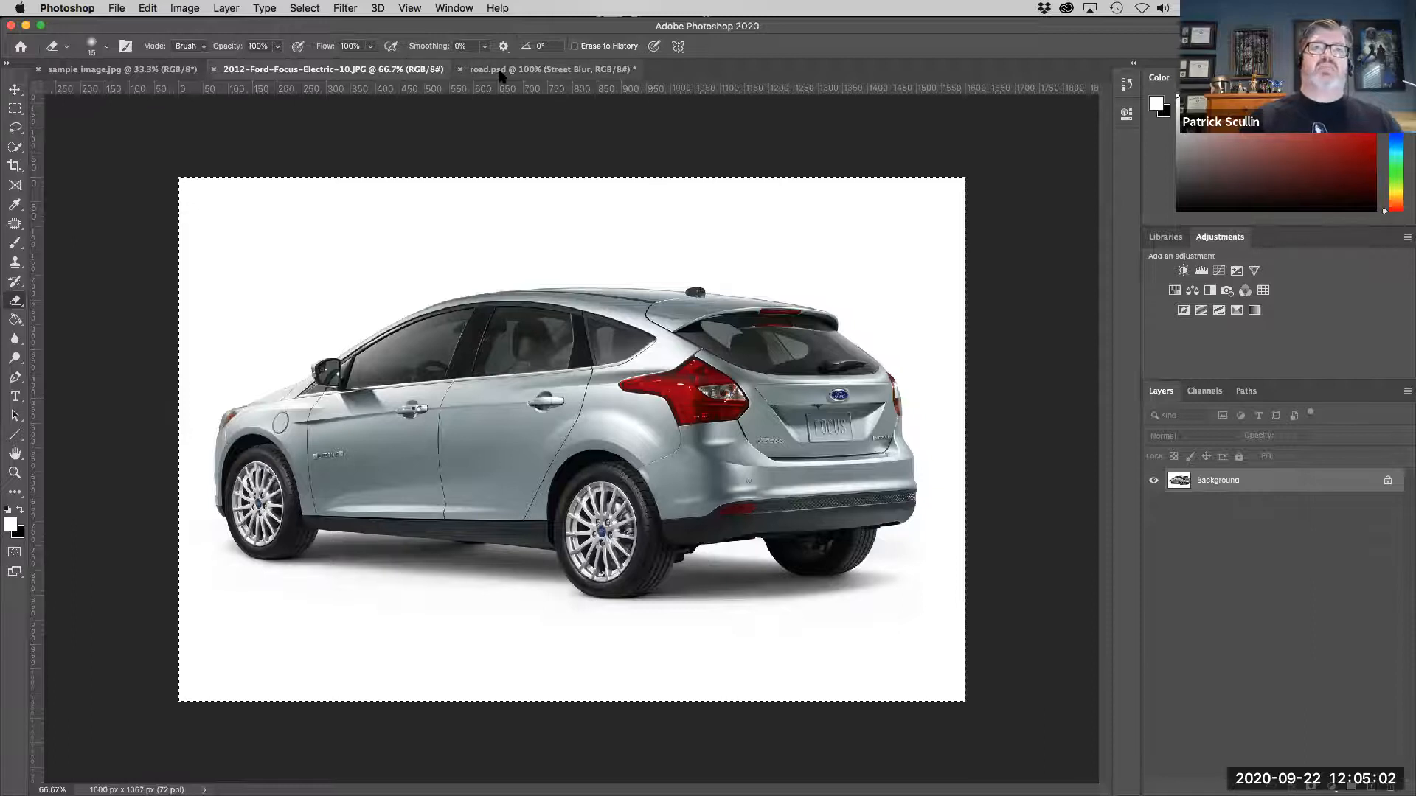
left_click(549, 69)
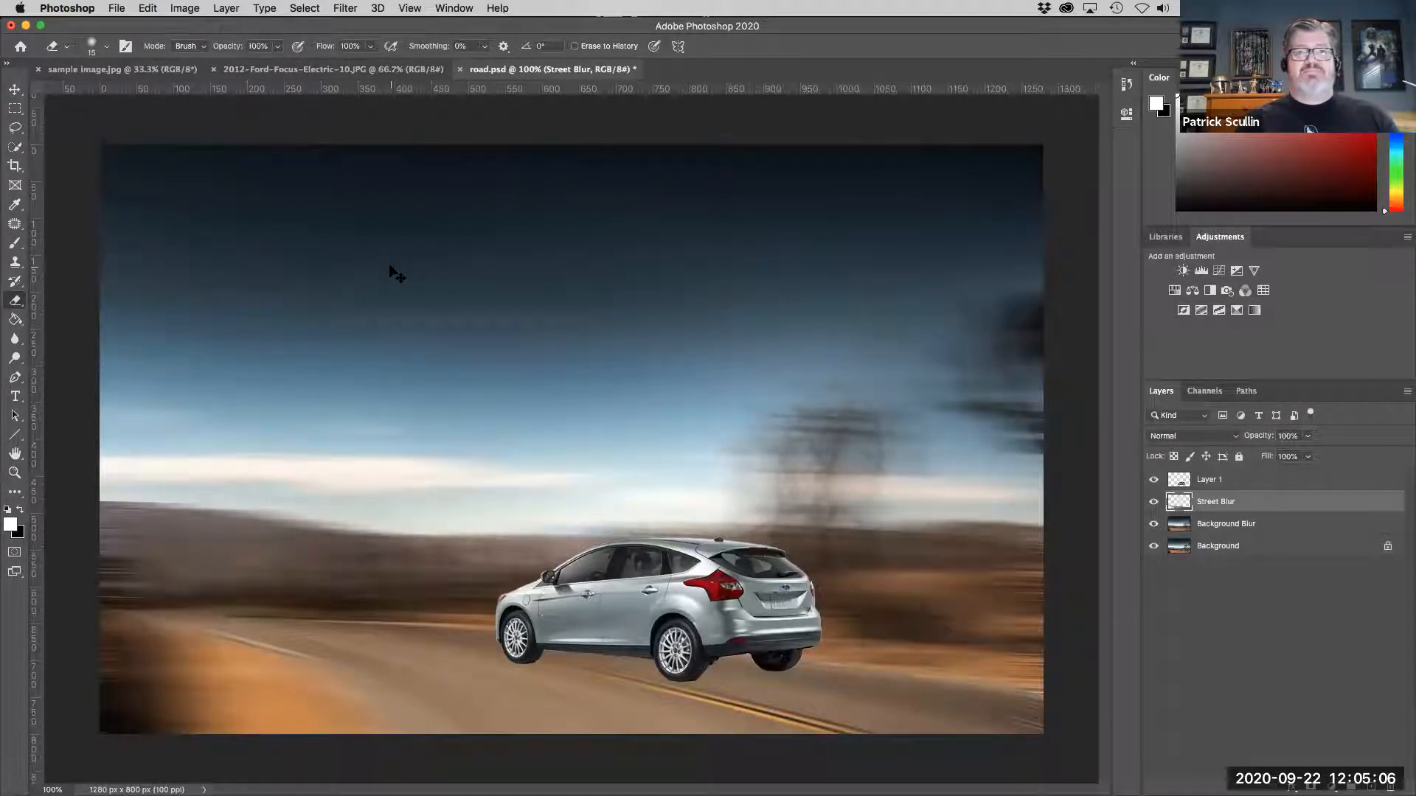
left_click_drag(390, 267, 391, 267)
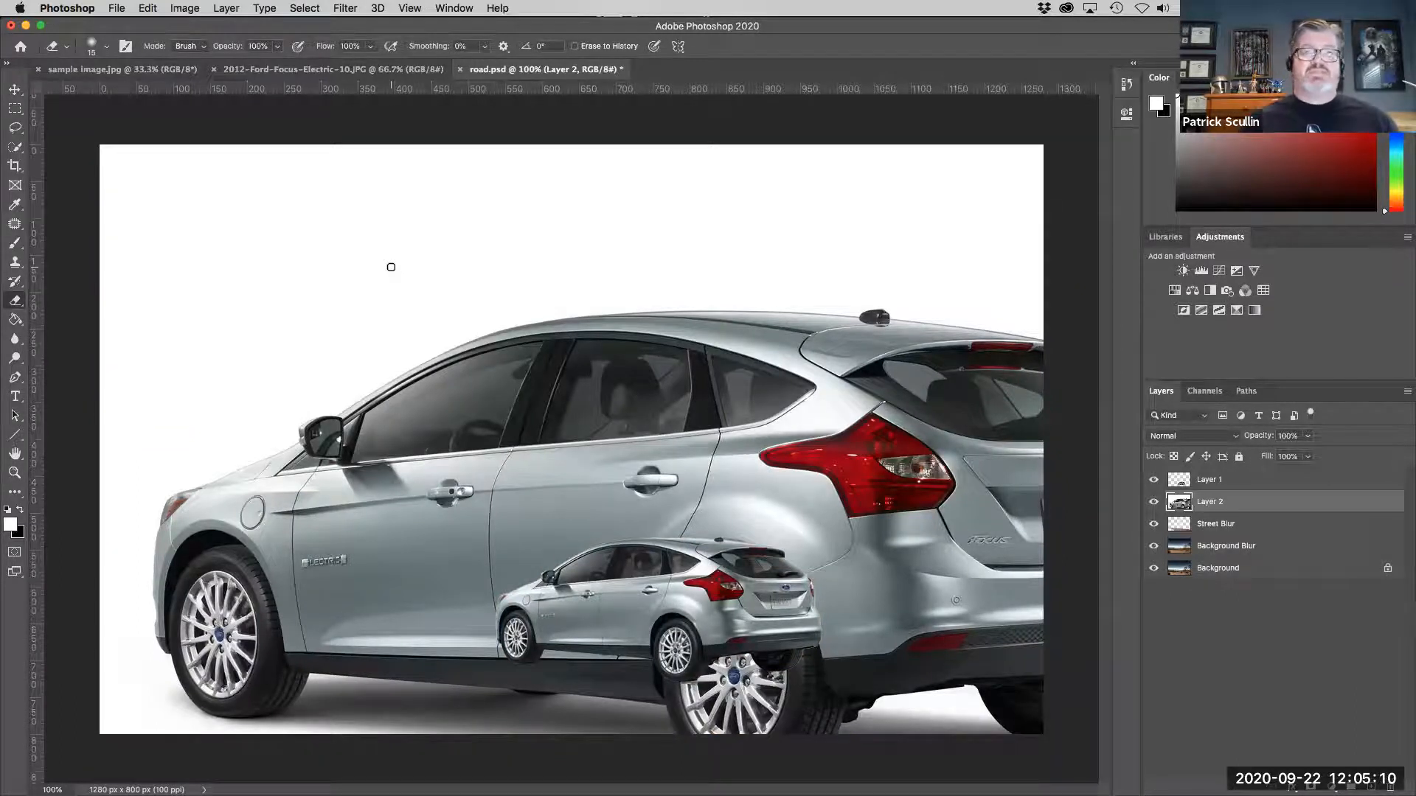
Scale the pasted car photo down to about 47.5% and place it over the sky above the cut-out car.
left_click(150, 8)
mouse_move(240, 352)
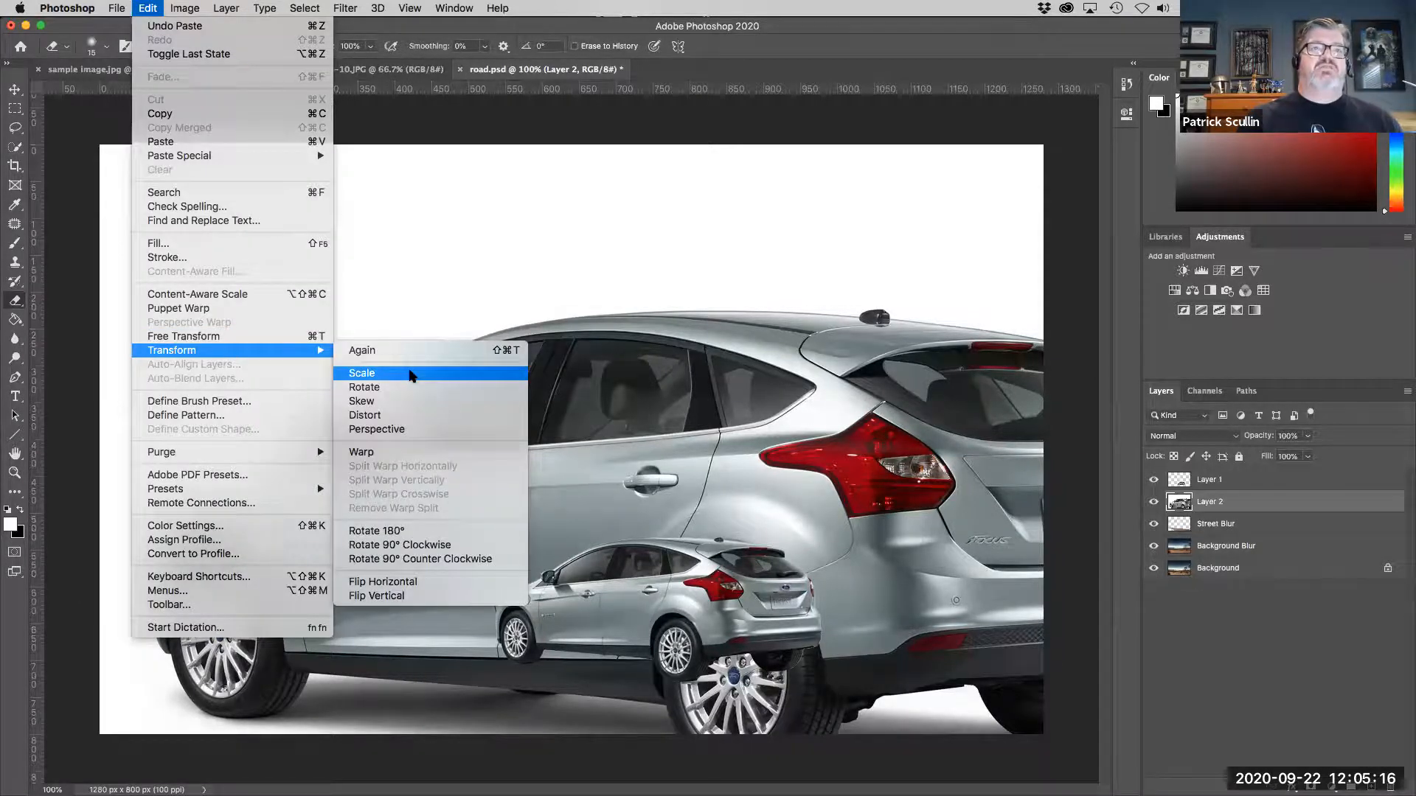
left_click(411, 375)
left_click_drag(100, 145, 649, 467)
left_click_drag(697, 517, 387, 306)
left_click_drag(210, 273, 300, 340)
left_click_drag(477, 484, 448, 338)
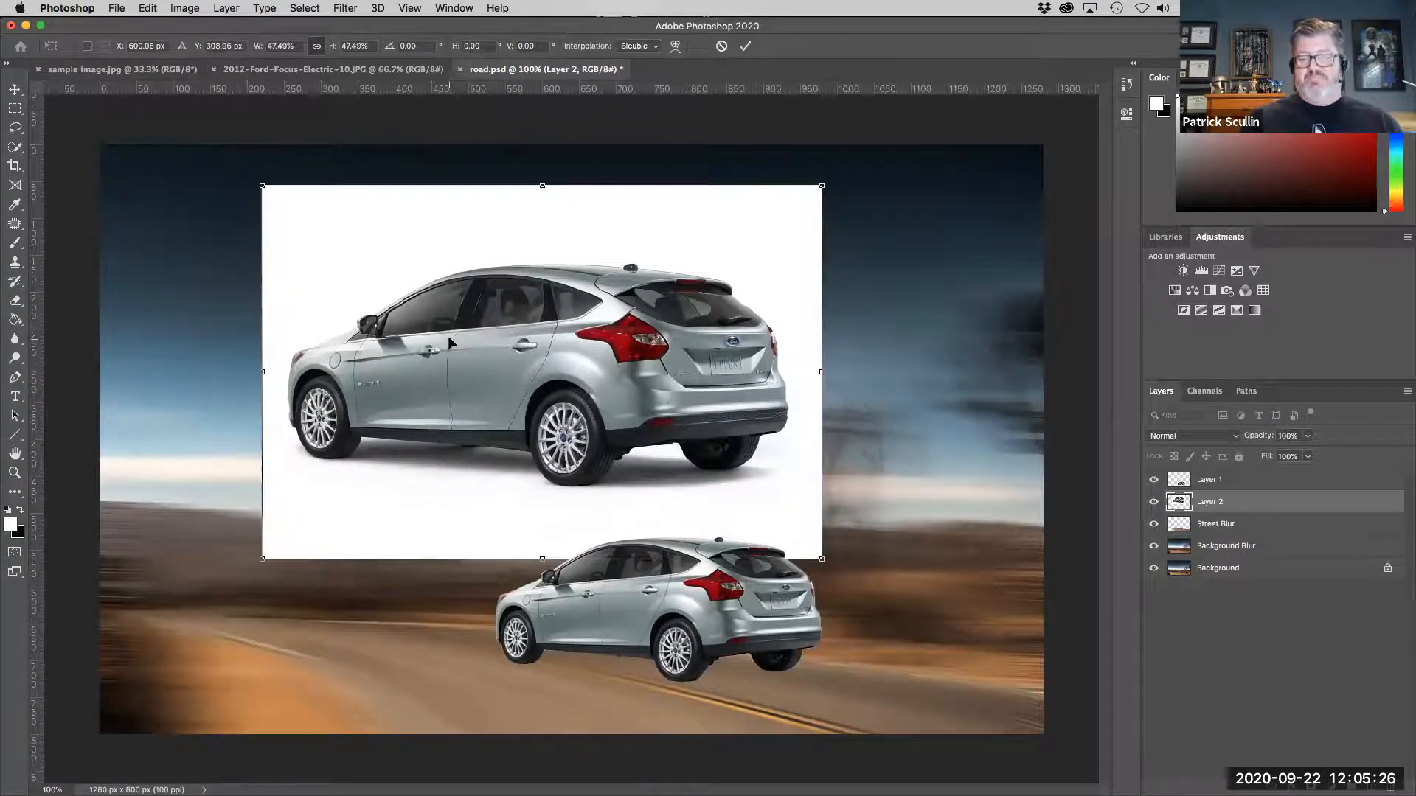
key("Return")
key("e")
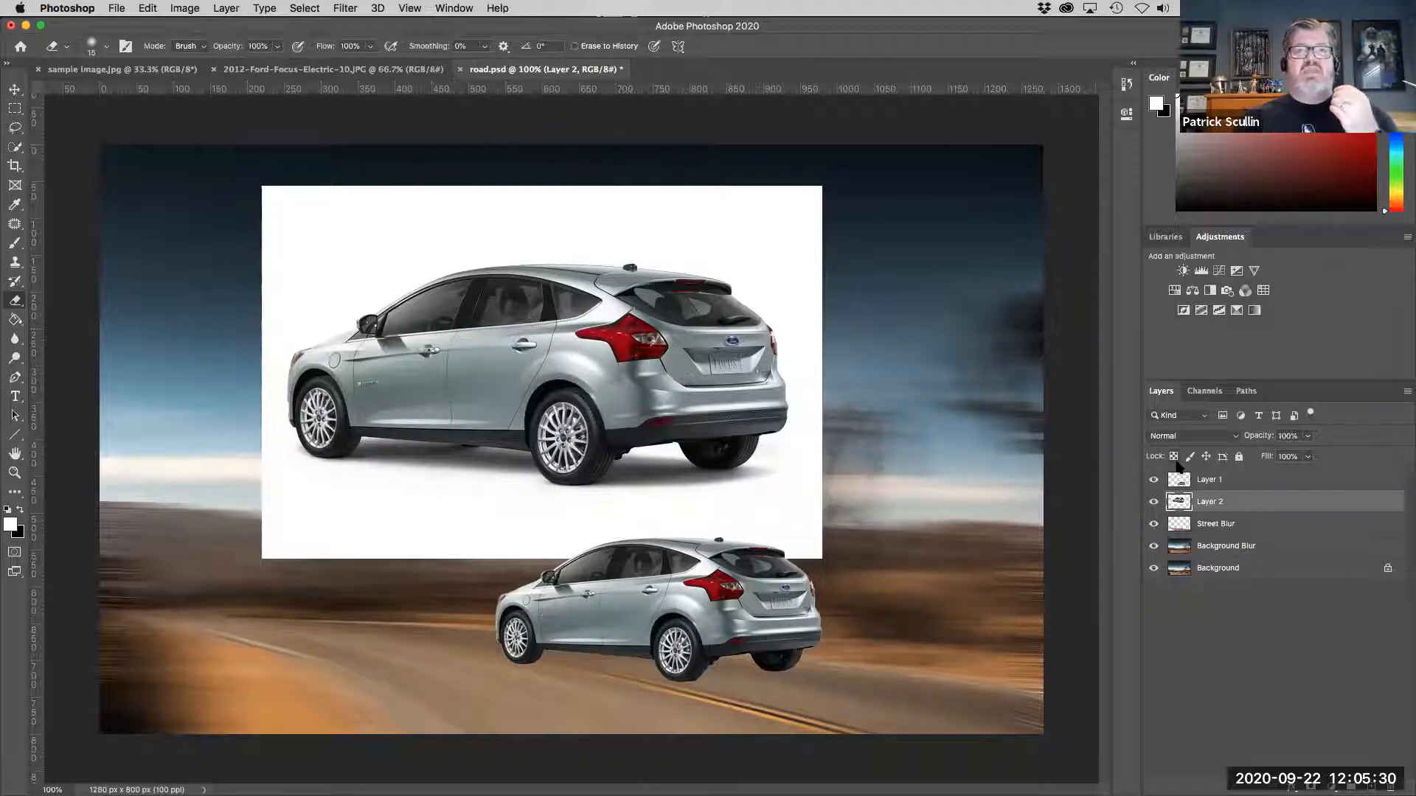
Set the blending mode of the pasted car photo on Layer 2 to Multiply.
left_click(1195, 437)
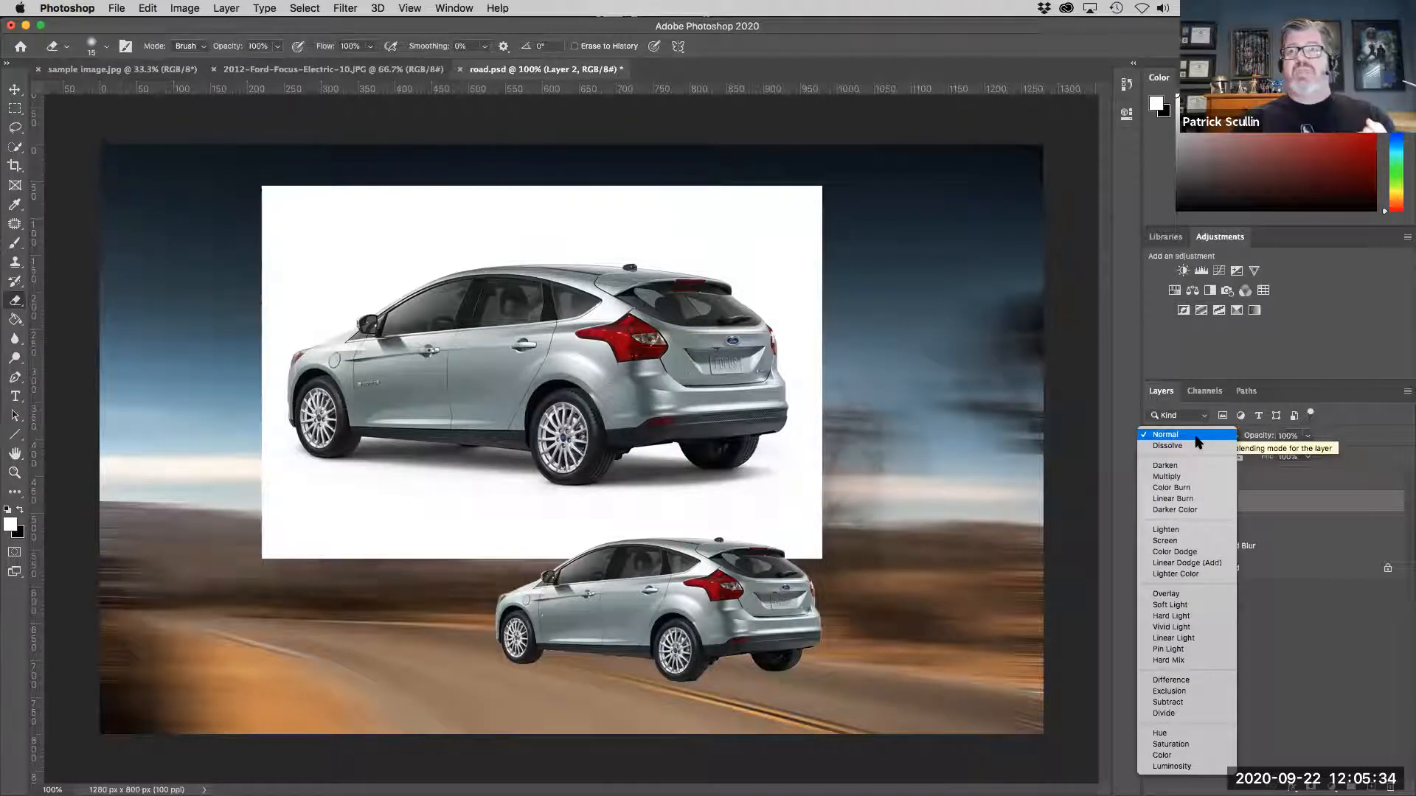
left_click(1299, 528)
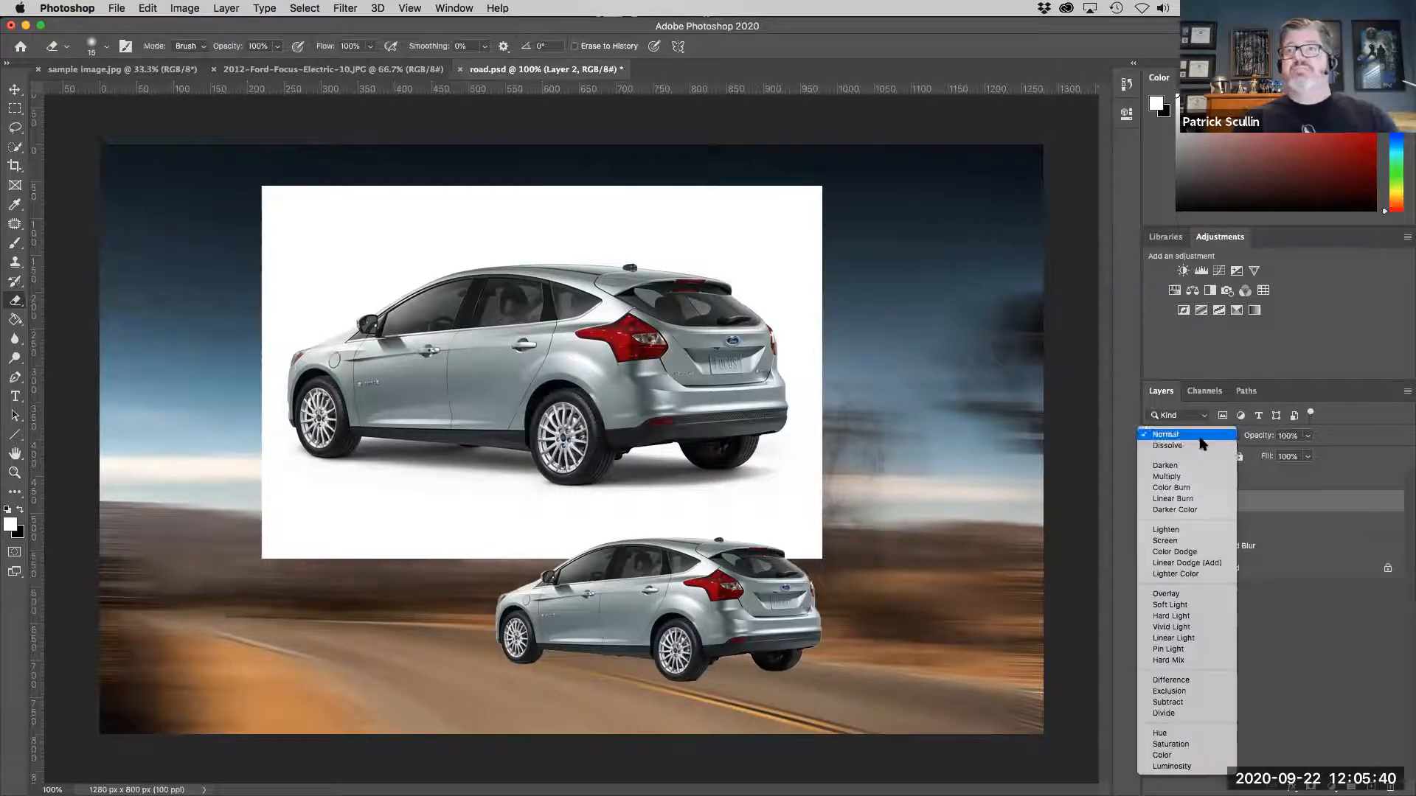
left_click(1200, 437)
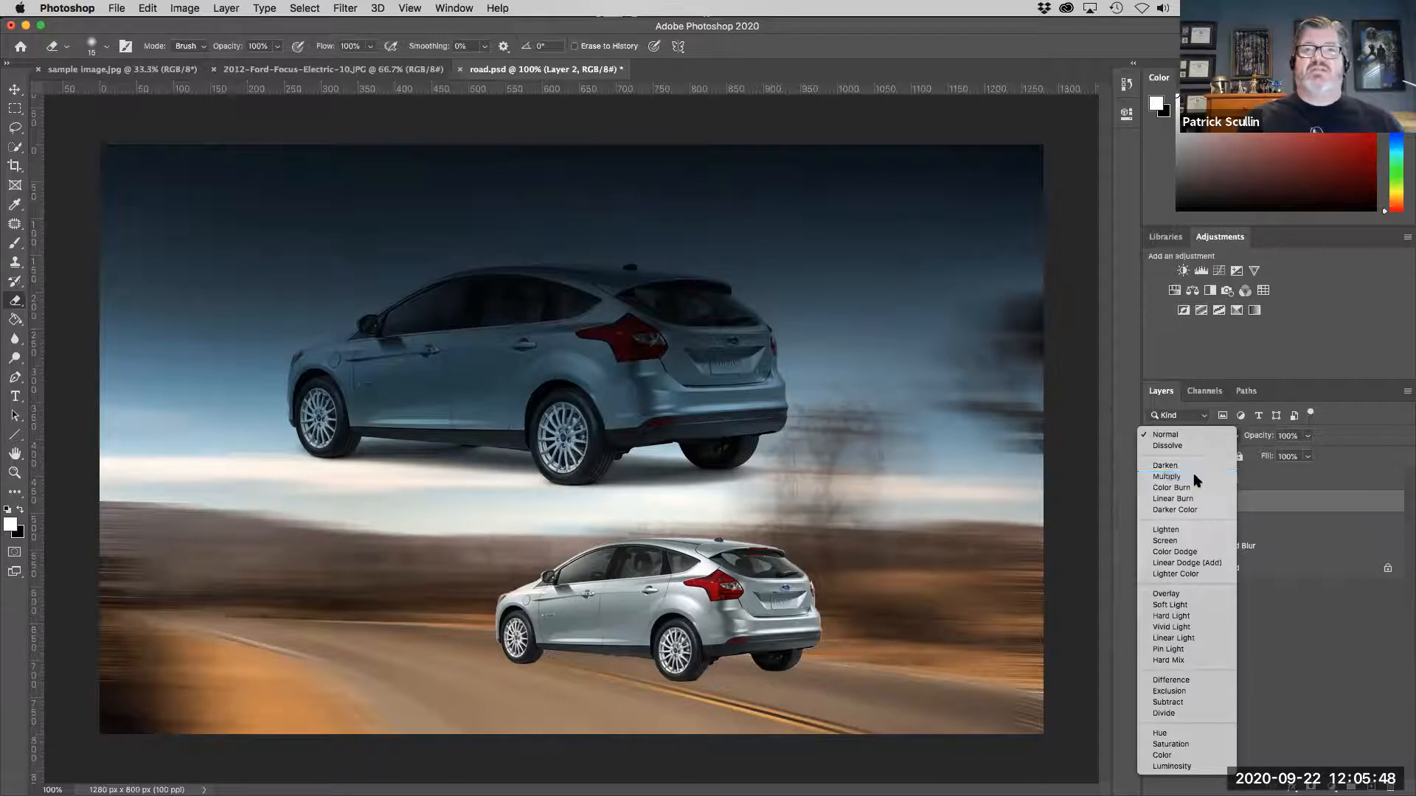
left_click(1196, 480)
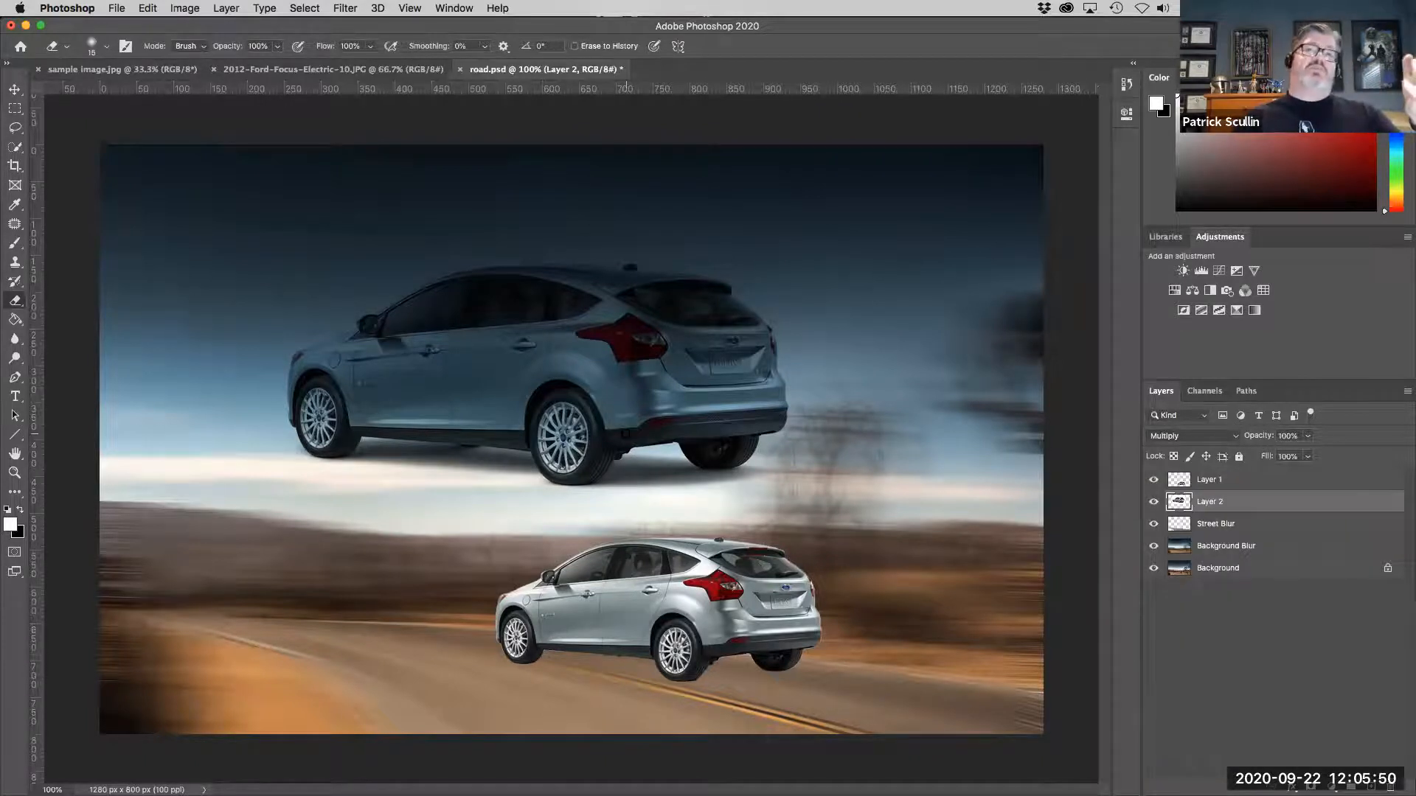
Move the multiplied car photo down over the cut-out car, try it above Layer 1, and return it beneath Layer 1.
key("v")
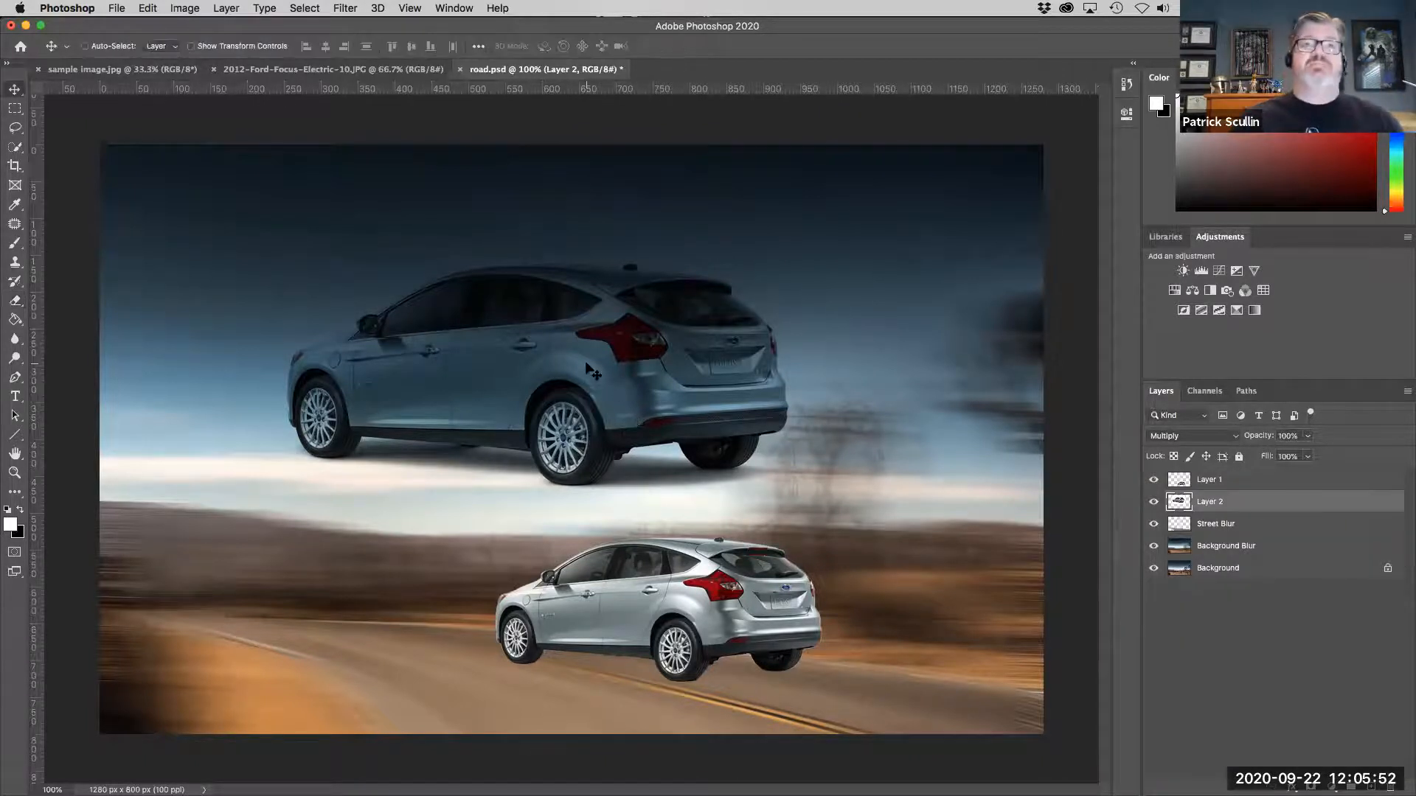
left_click_drag(582, 365, 653, 578)
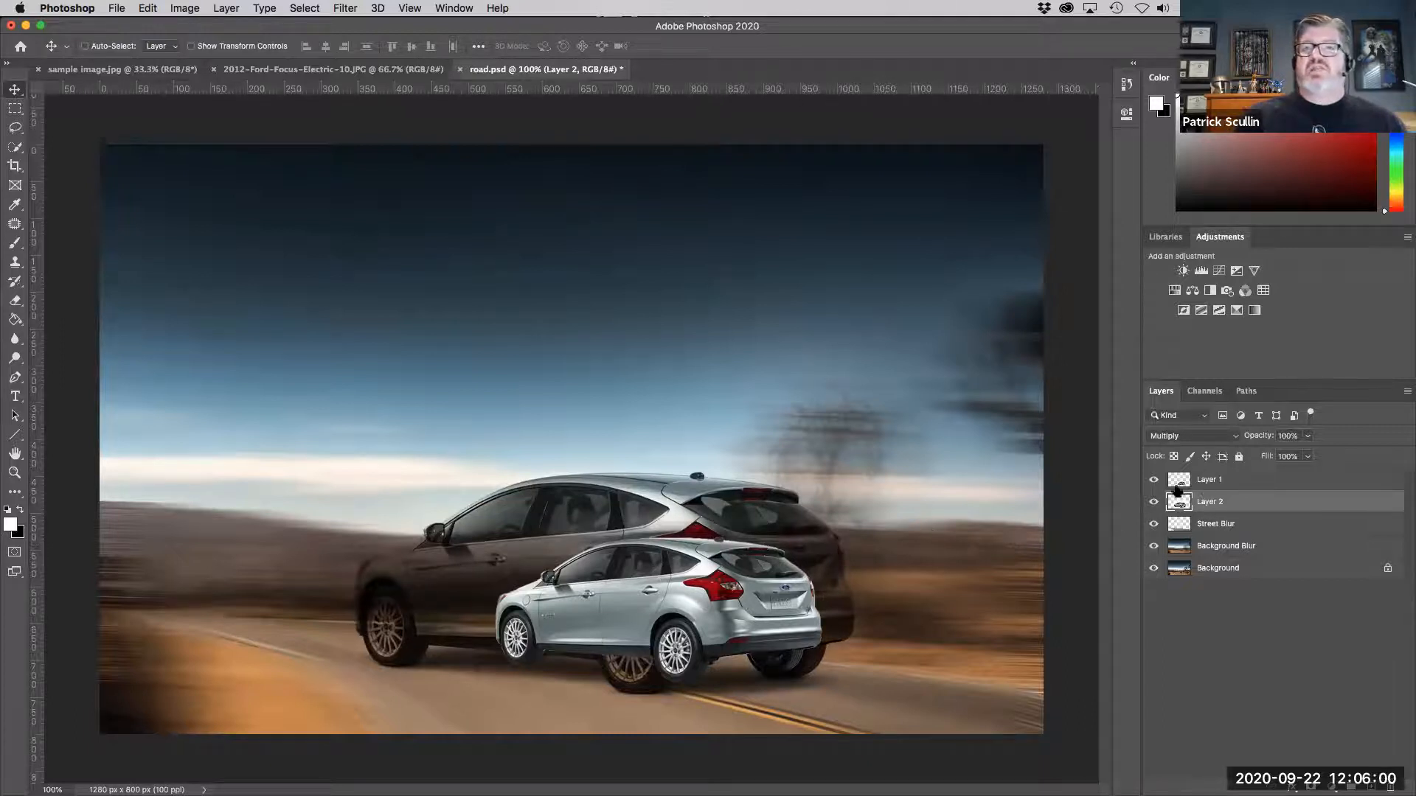
left_click_drag(1206, 491, 1245, 480)
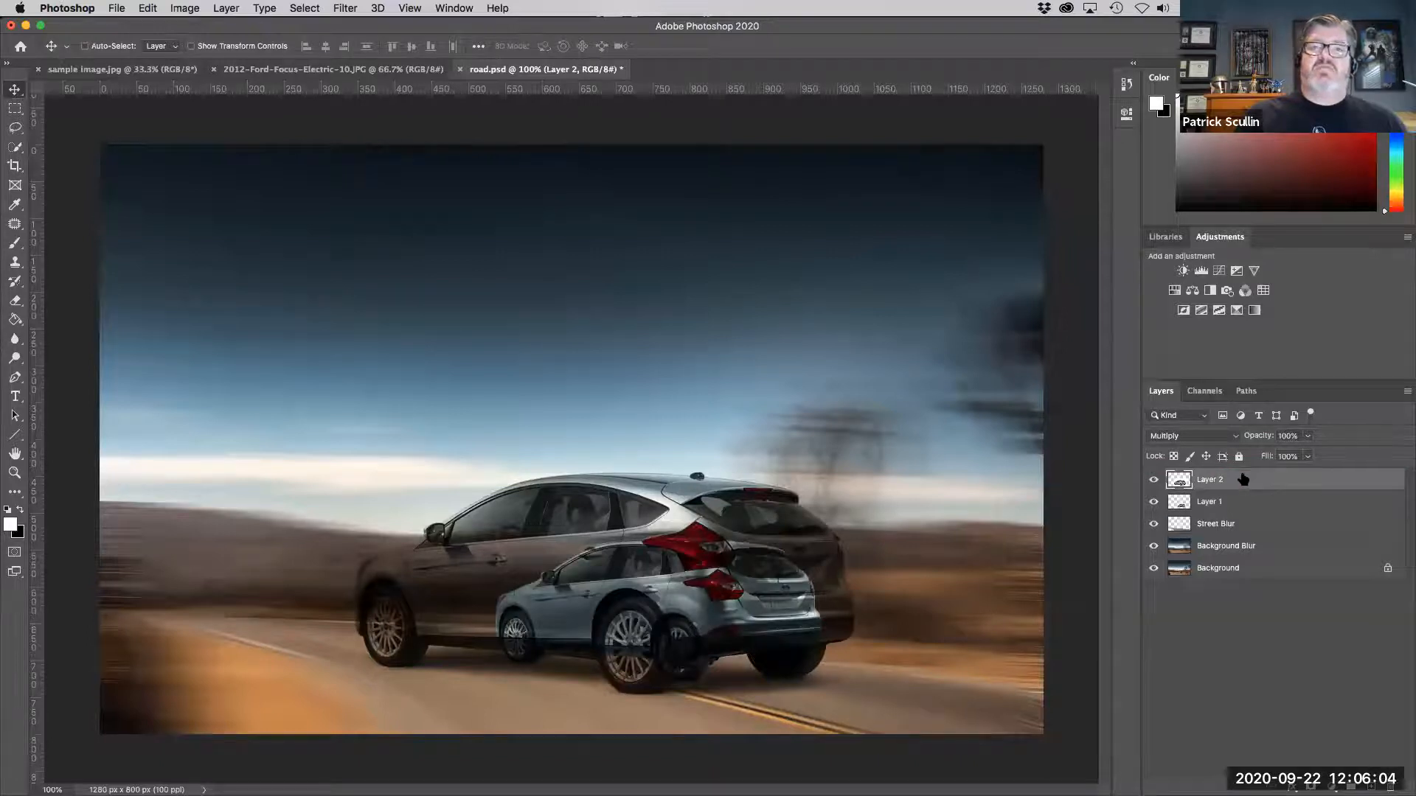
left_click_drag(1238, 483, 1240, 508)
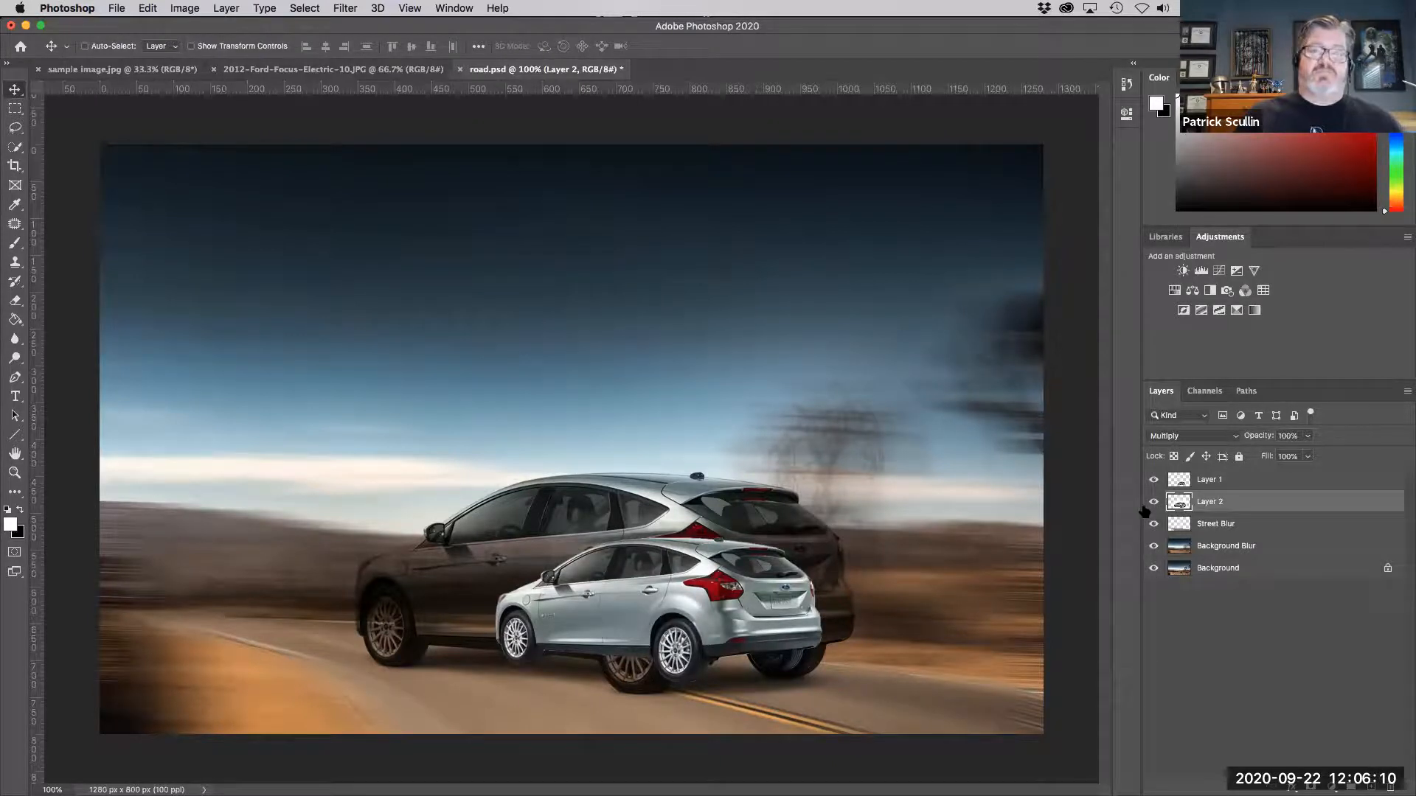
Start scaling Layer 2 down to about 73% and line up its front end with the cut-out car.
key("super+plus")
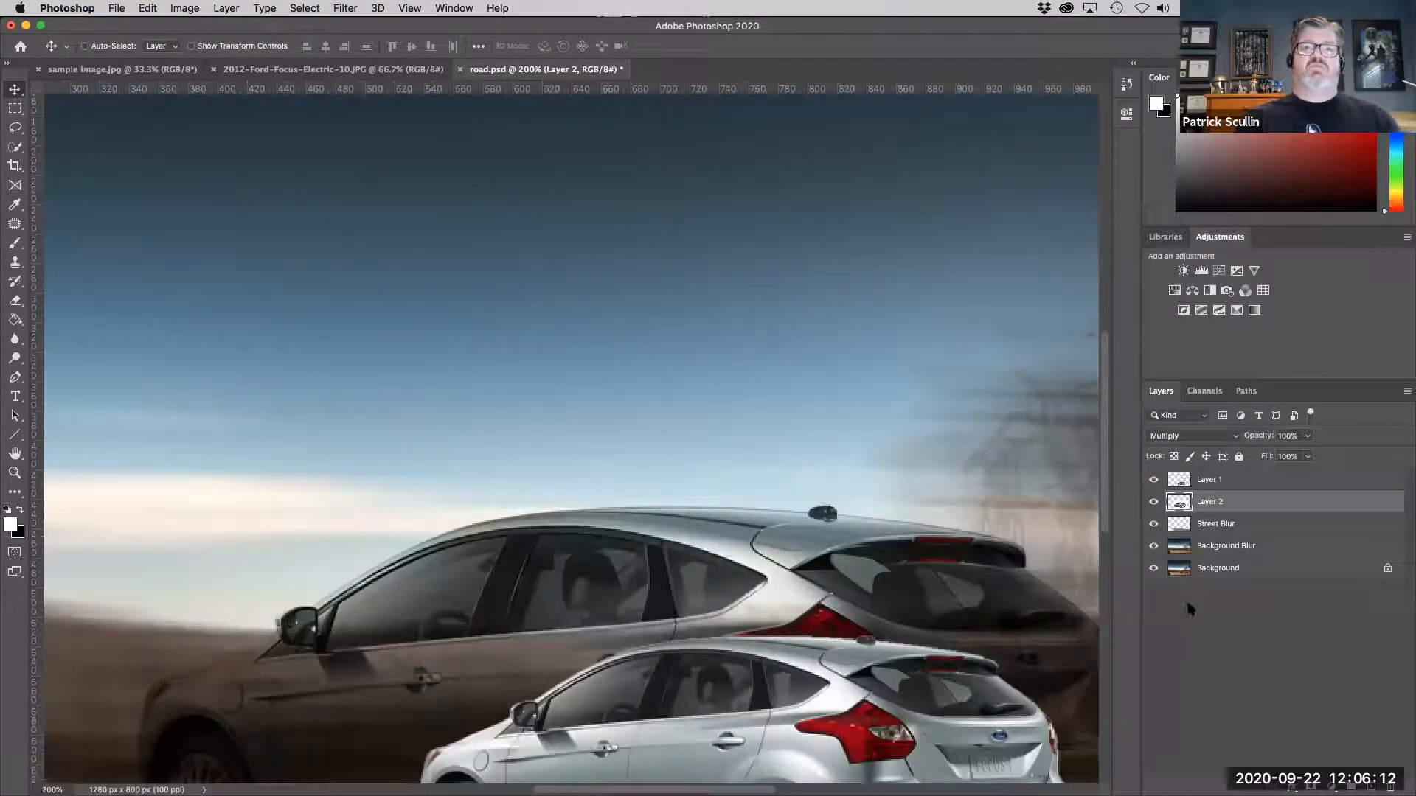
scroll(812, 413, "down", 5)
scroll(812, 413, "right", 2)
scroll(823, 440, "down", 3)
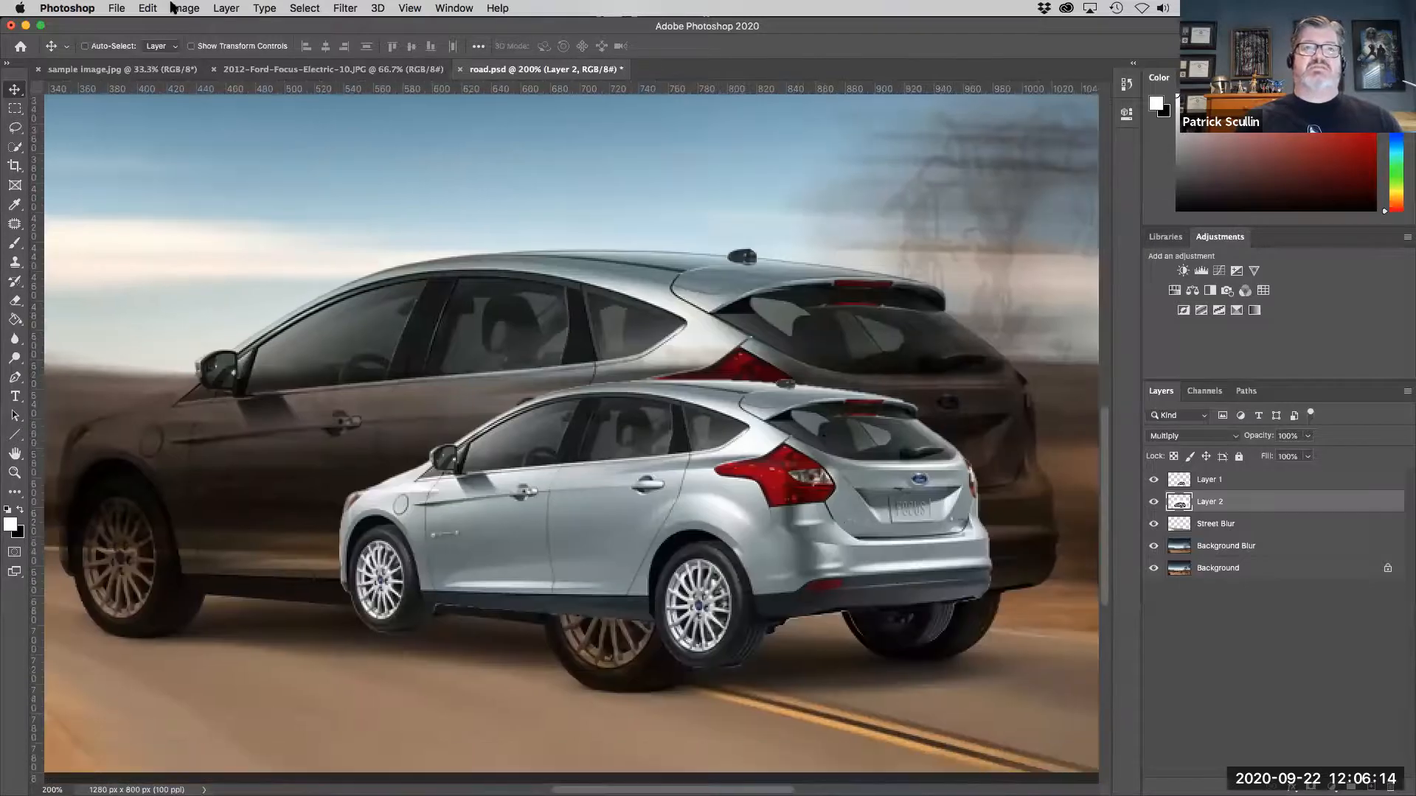
left_click(159, 8)
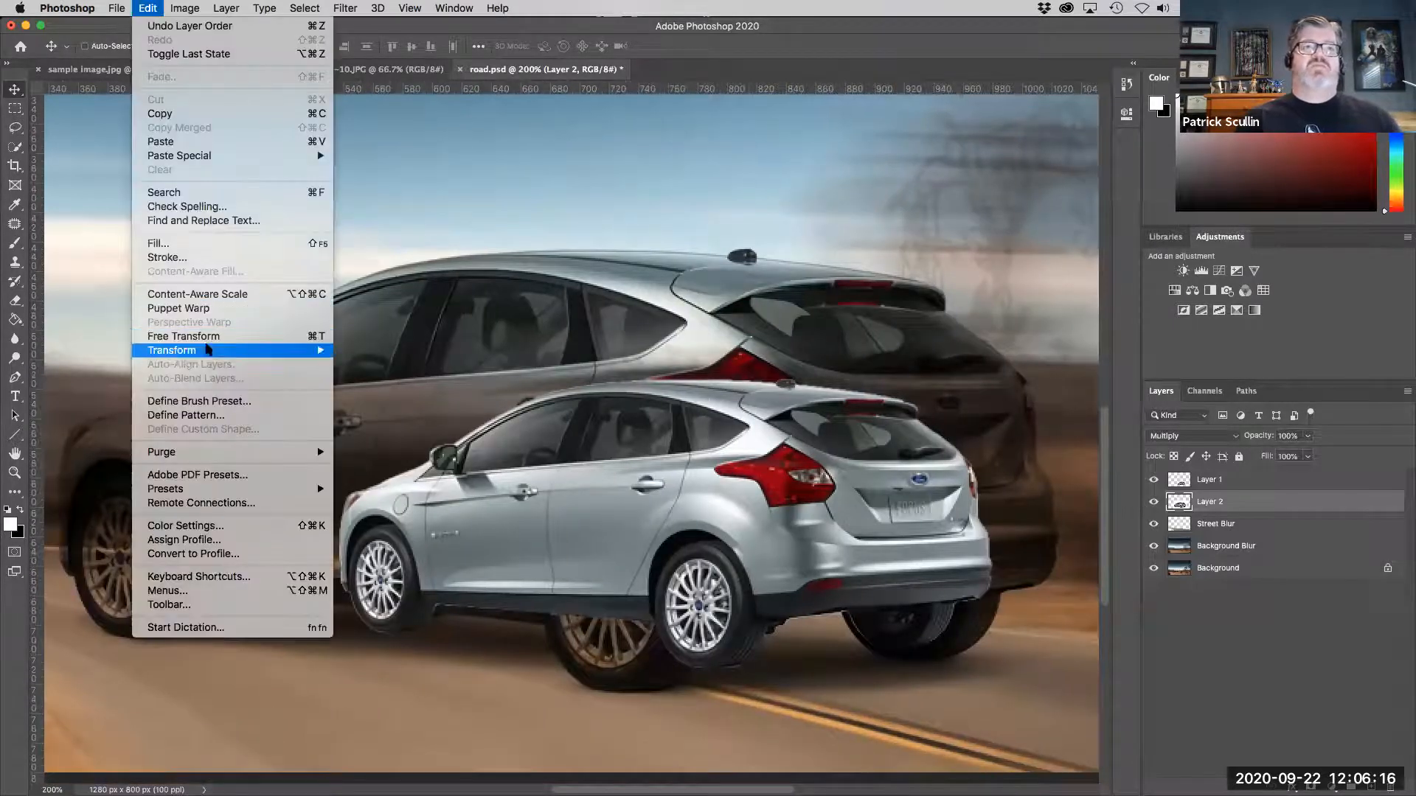
mouse_move(197, 350)
left_click(368, 374)
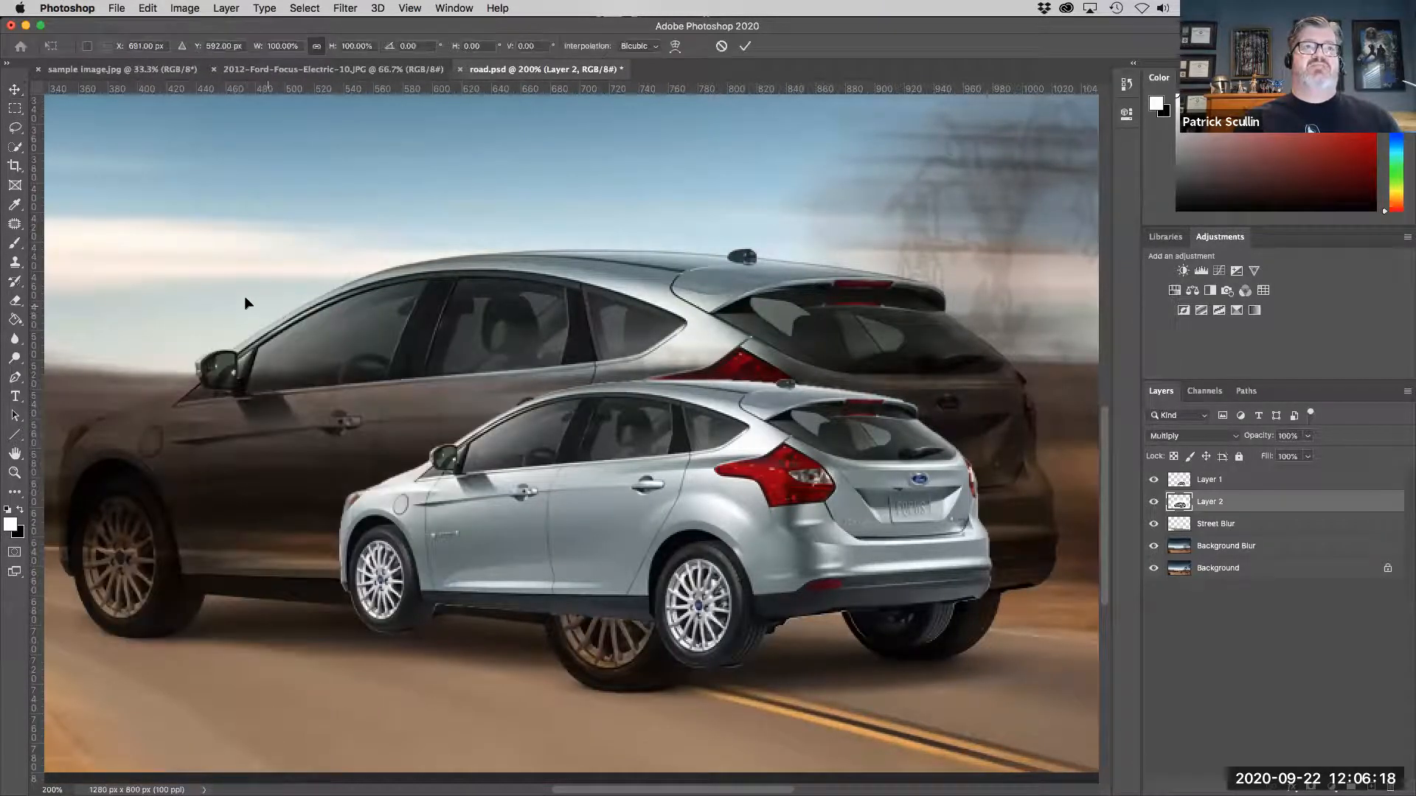
key("super+minus")
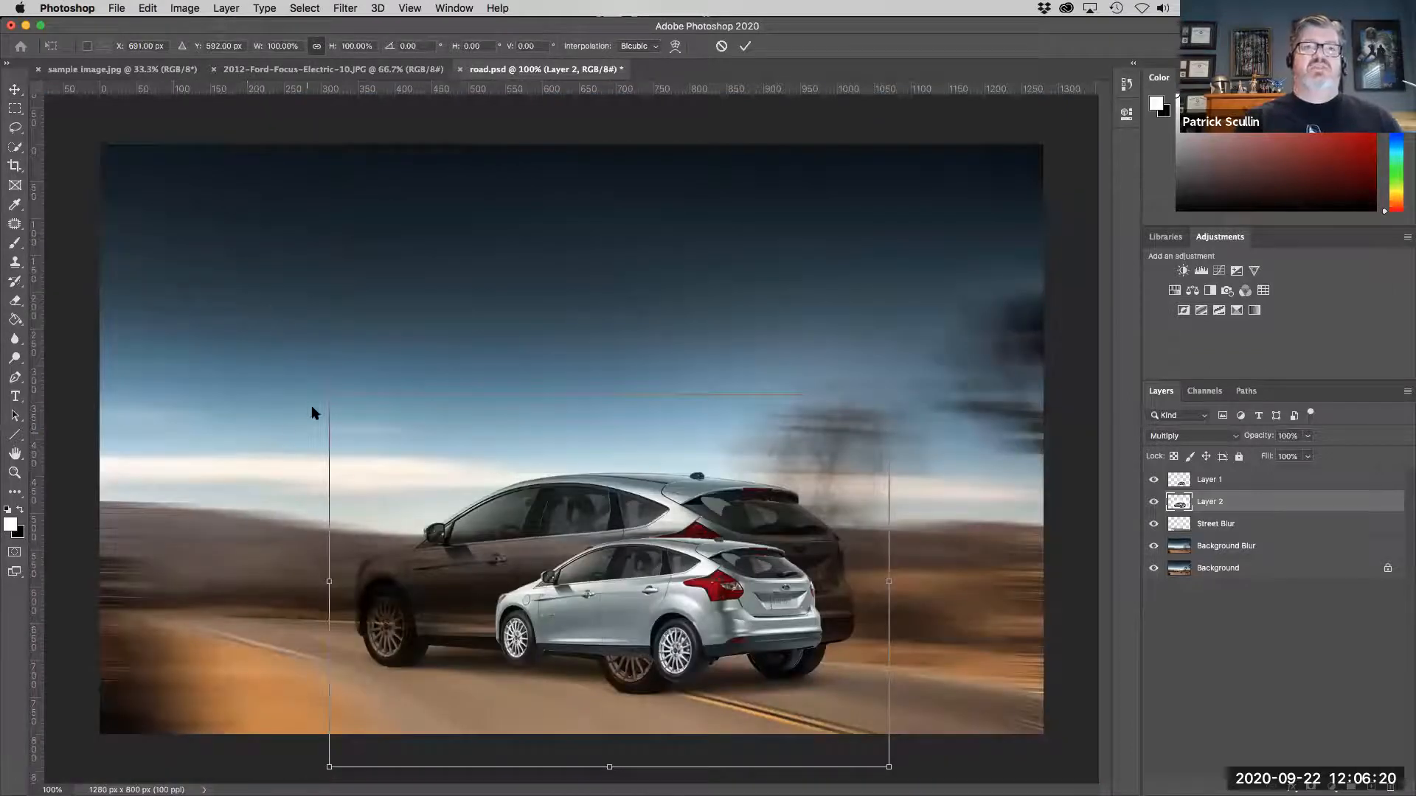
left_click_drag(325, 396, 465, 485)
left_click_drag(863, 629, 860, 609)
left_click_drag(462, 465, 476, 471)
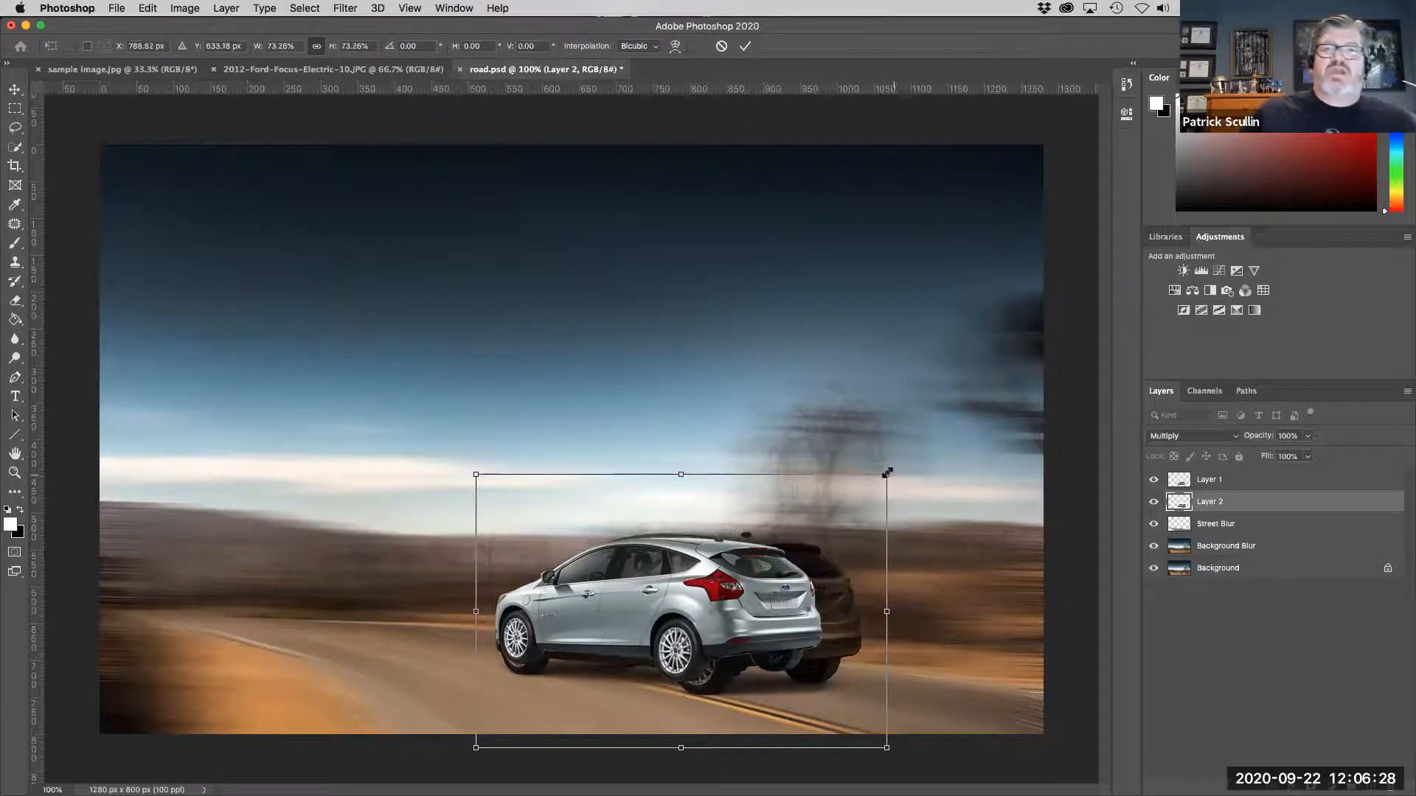
Refine Layer 2's scale to about 65% so its car sits exactly behind the cut-out car, and apply the transform.
left_click_drag(881, 477, 846, 501)
left_click_drag(798, 709, 806, 694)
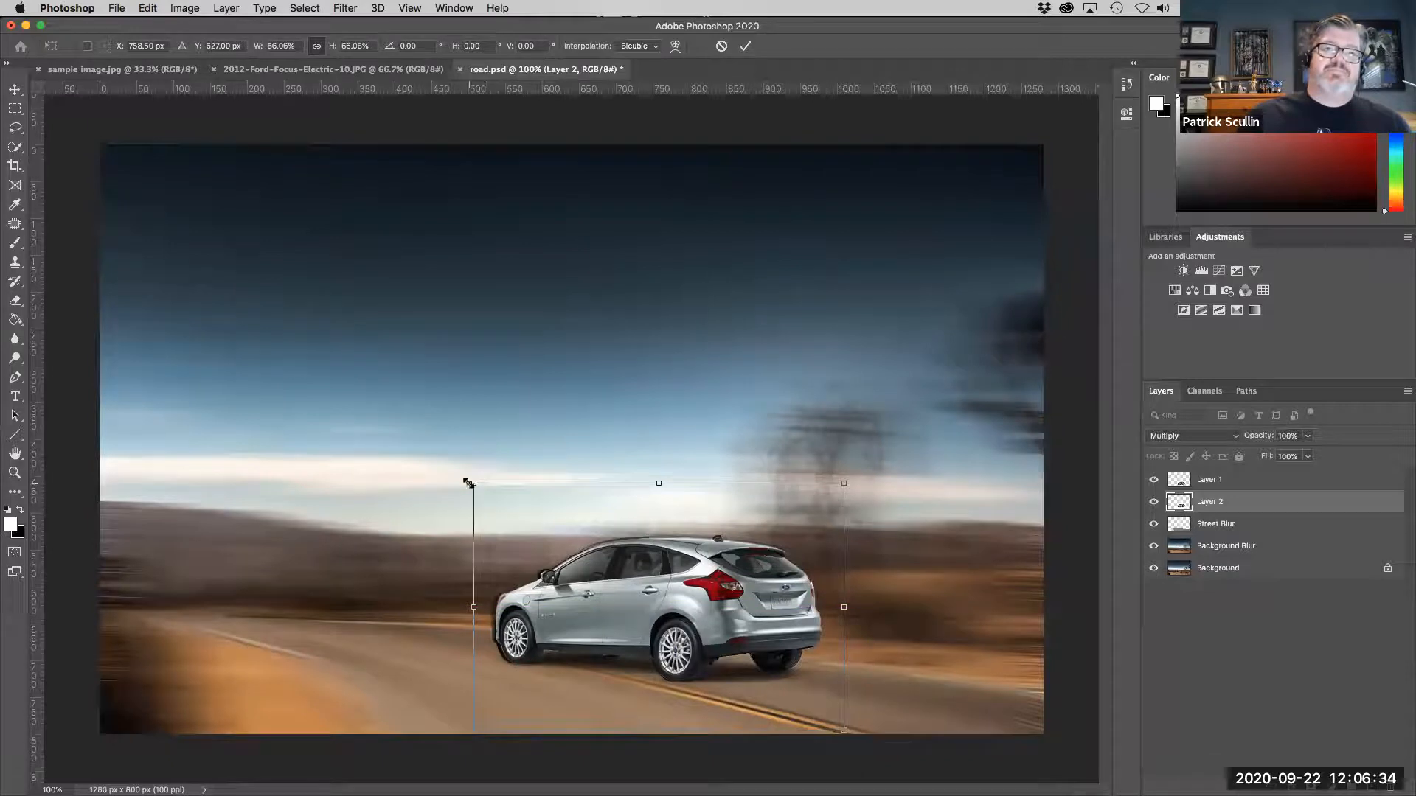
left_click_drag(470, 484, 475, 485)
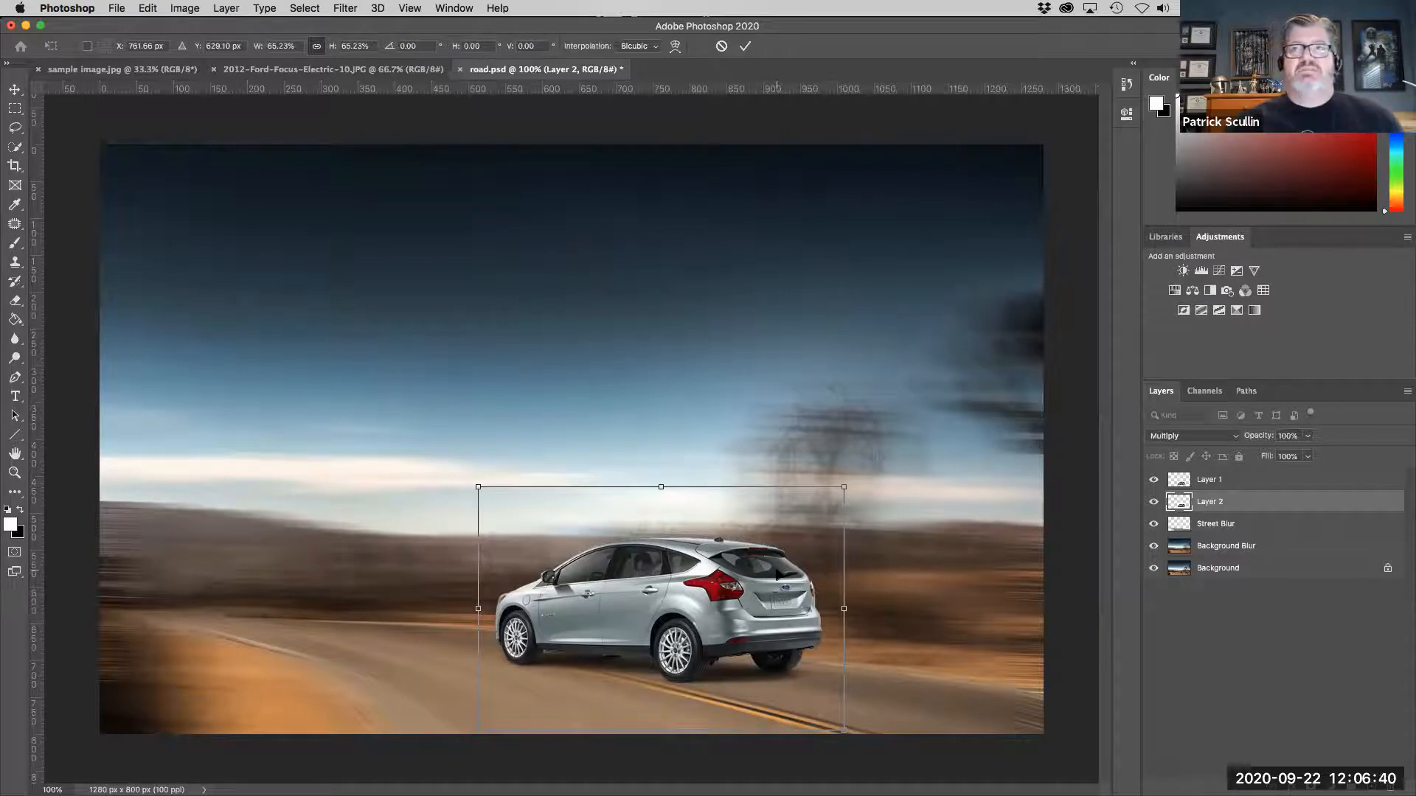
key("Return")
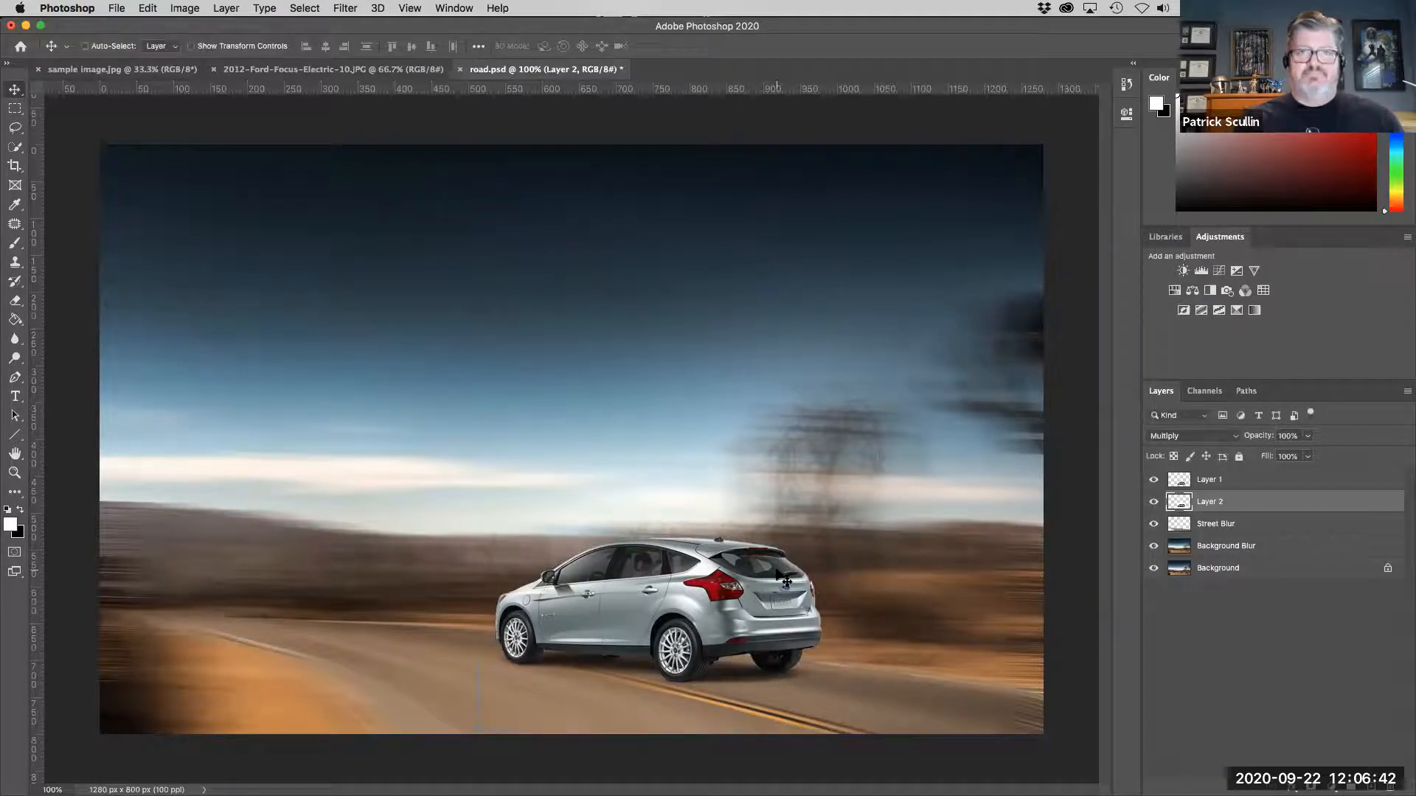
Inspect the shadow beneath the car up close and toggle the visibility of the cut-out car on Layer 1 to compare.
key("super+equal")
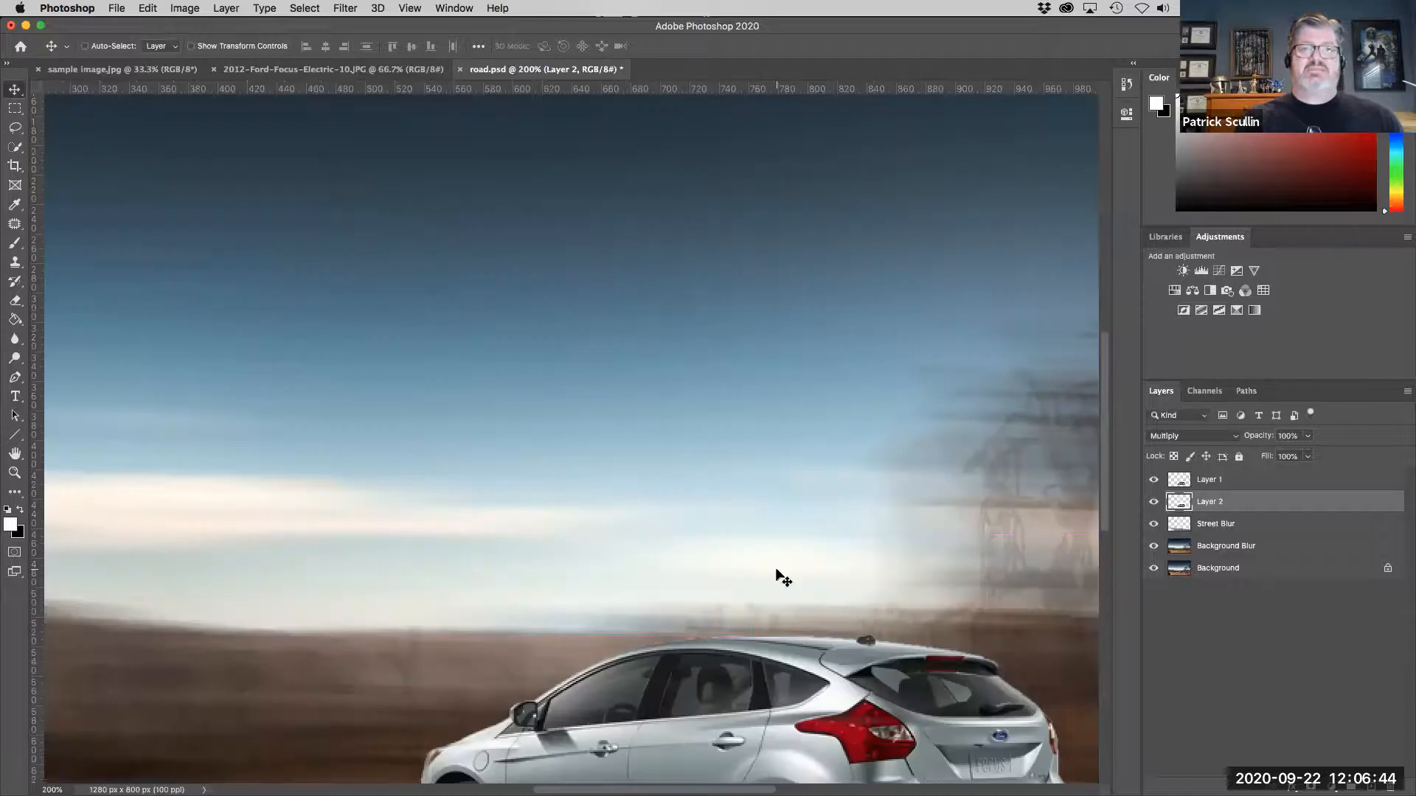
scroll(529, 323, "down", 10)
scroll(529, 323, "right", 10)
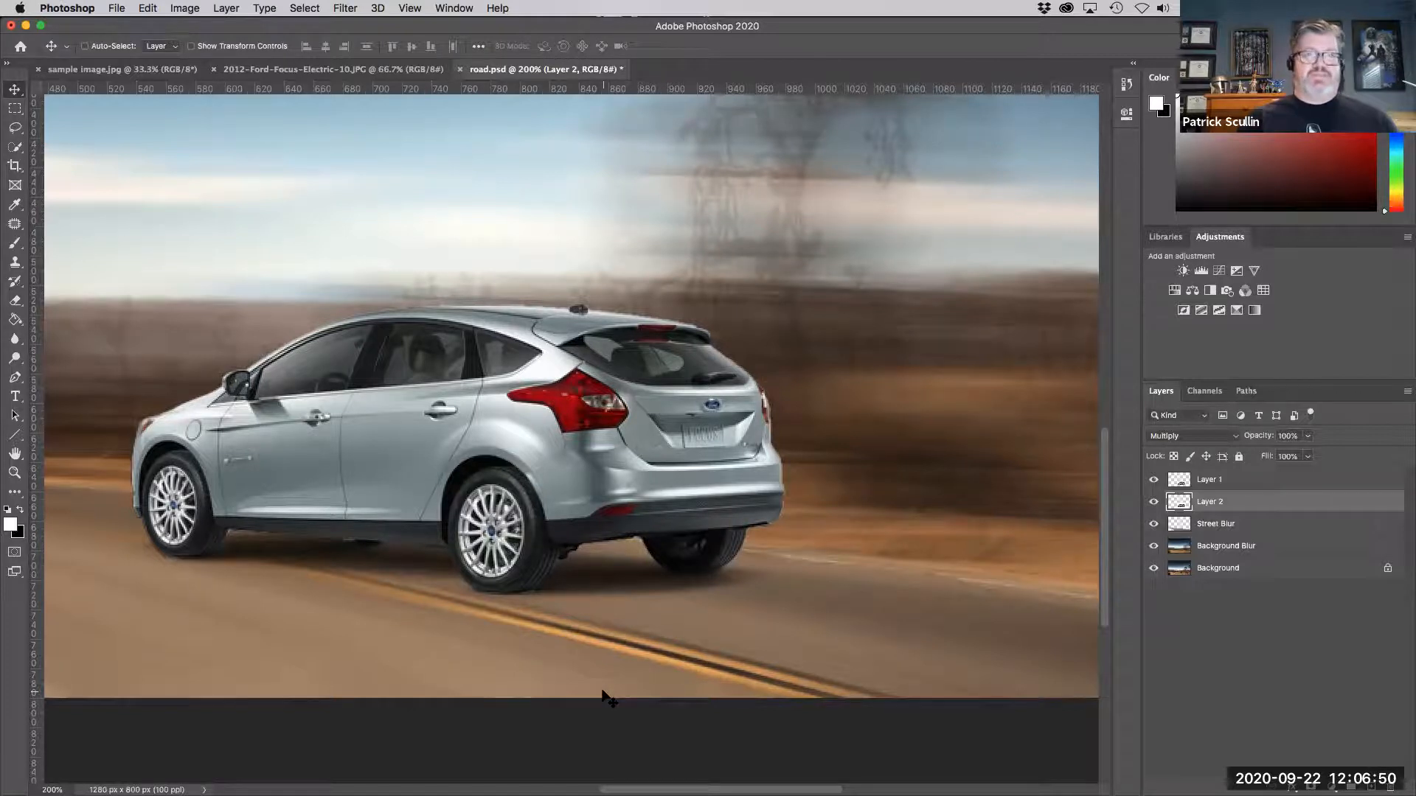
key("super")
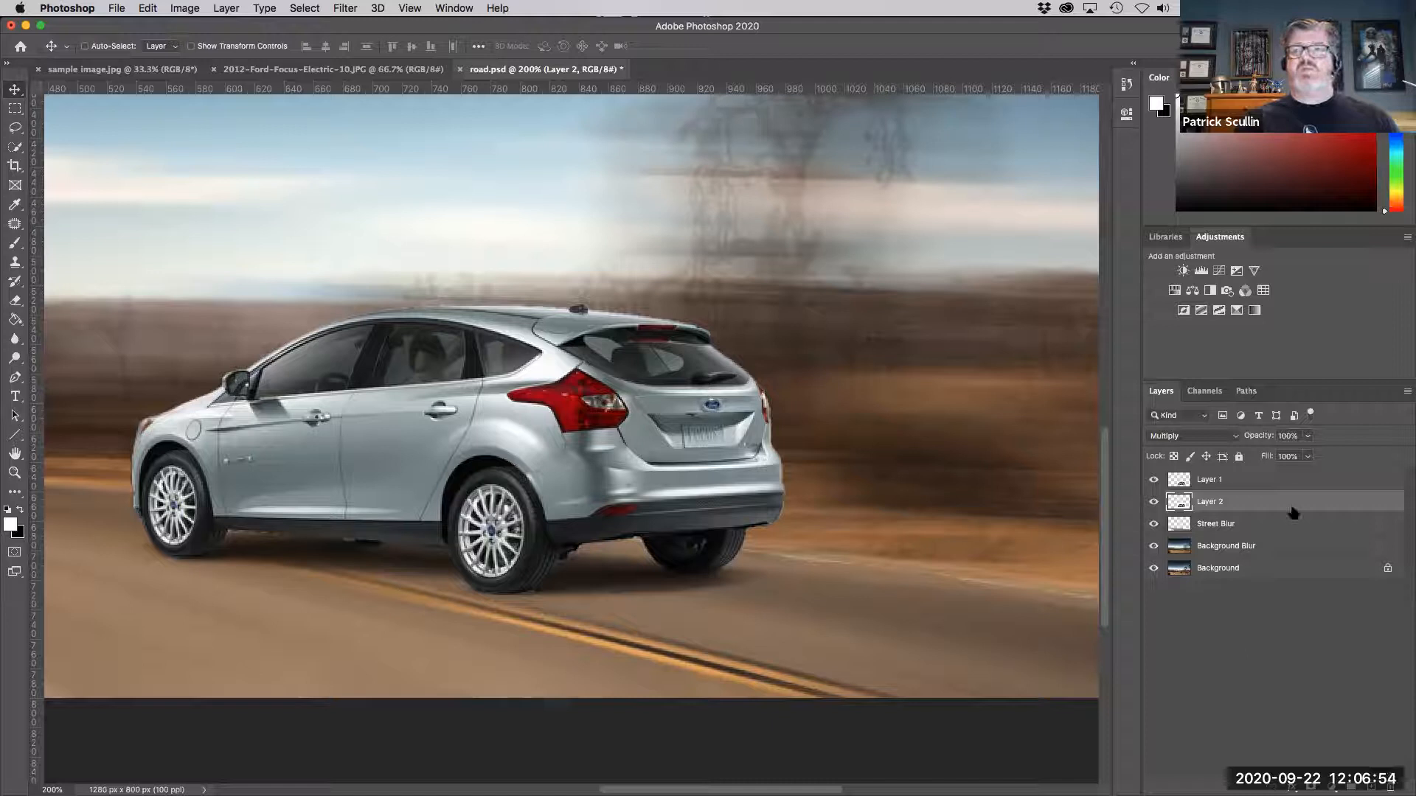
left_click(1294, 481)
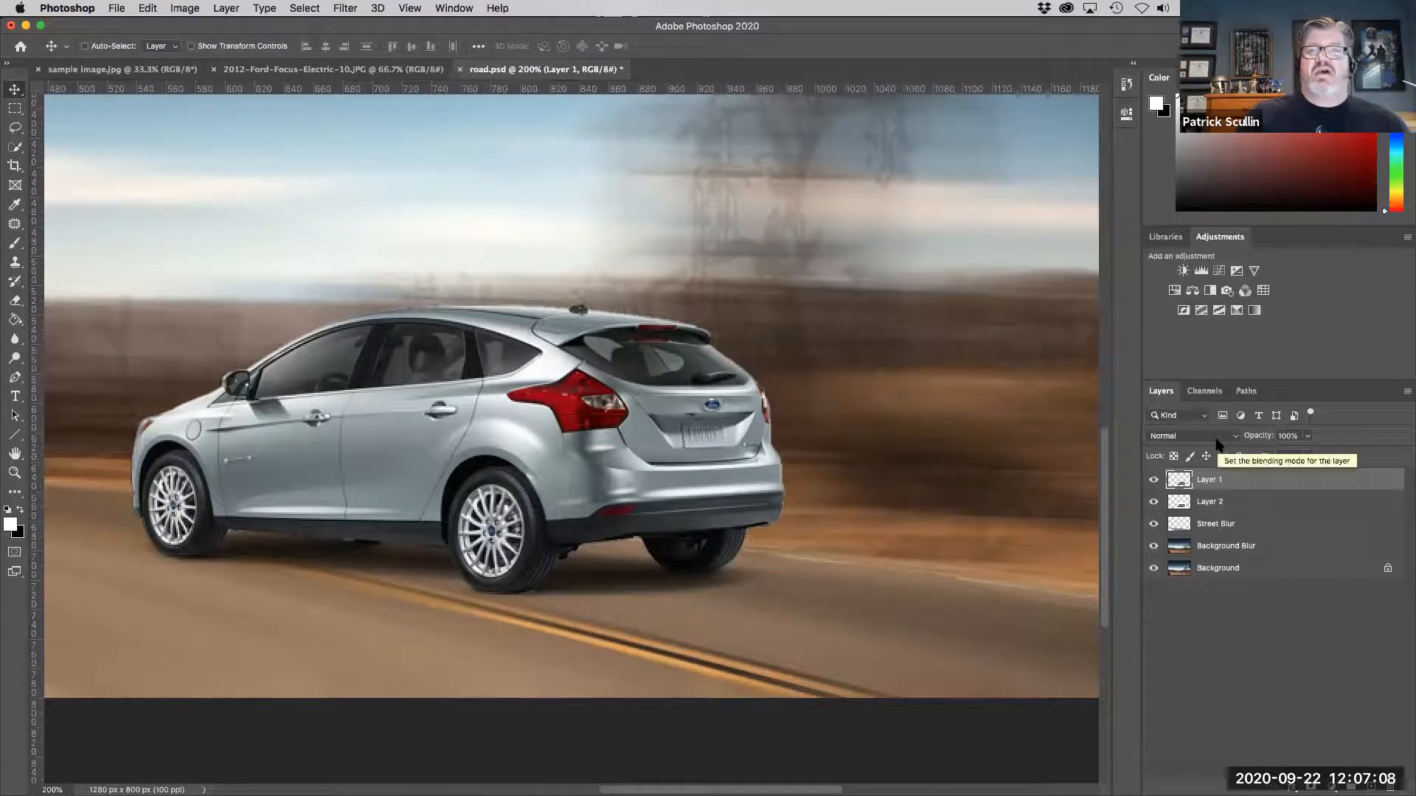
left_click(1154, 480)
left_click(1154, 481)
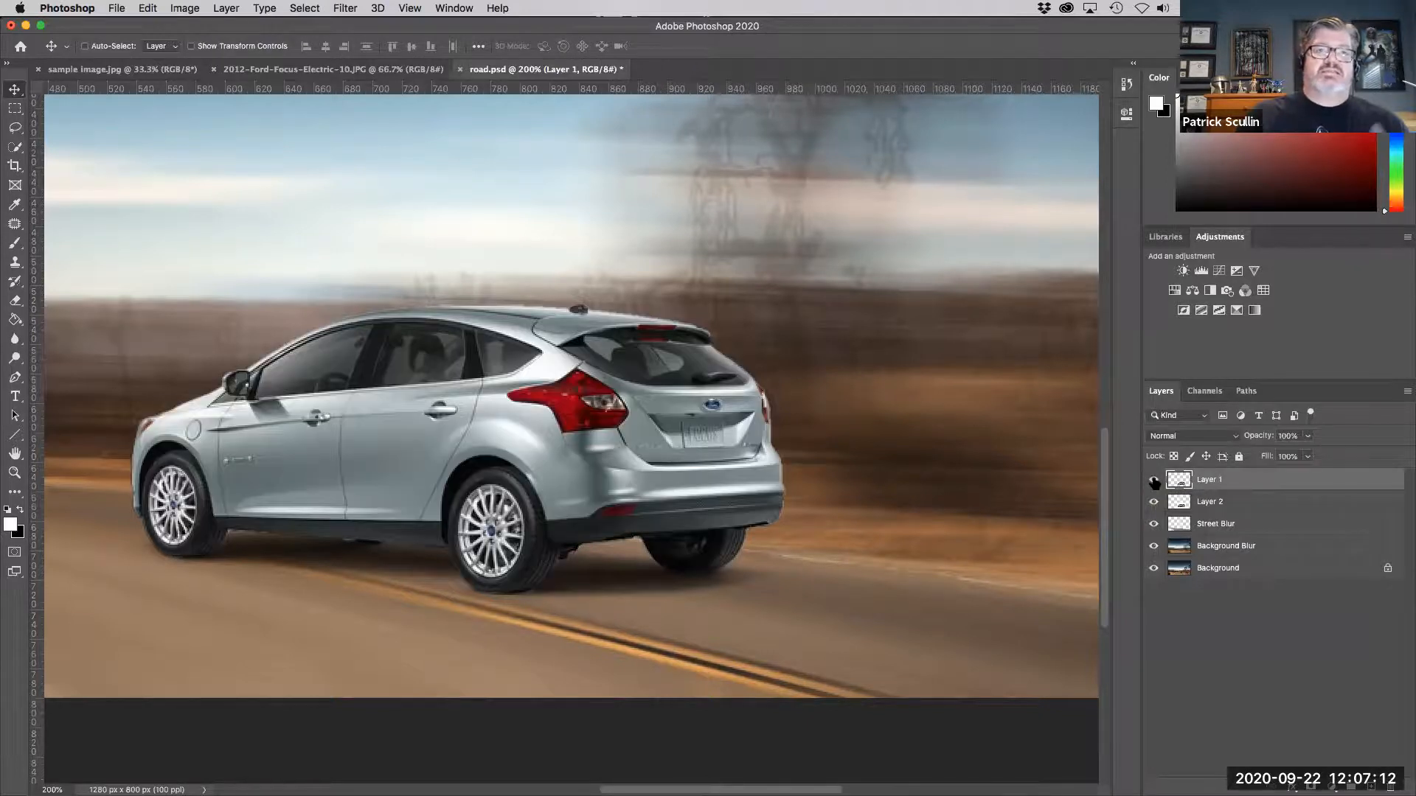
Check the car with Layer 1's visibility toggled, and duplicate Layer 1 within road.psd as Layer 1 copy.
left_click(1154, 481)
left_click(1154, 480)
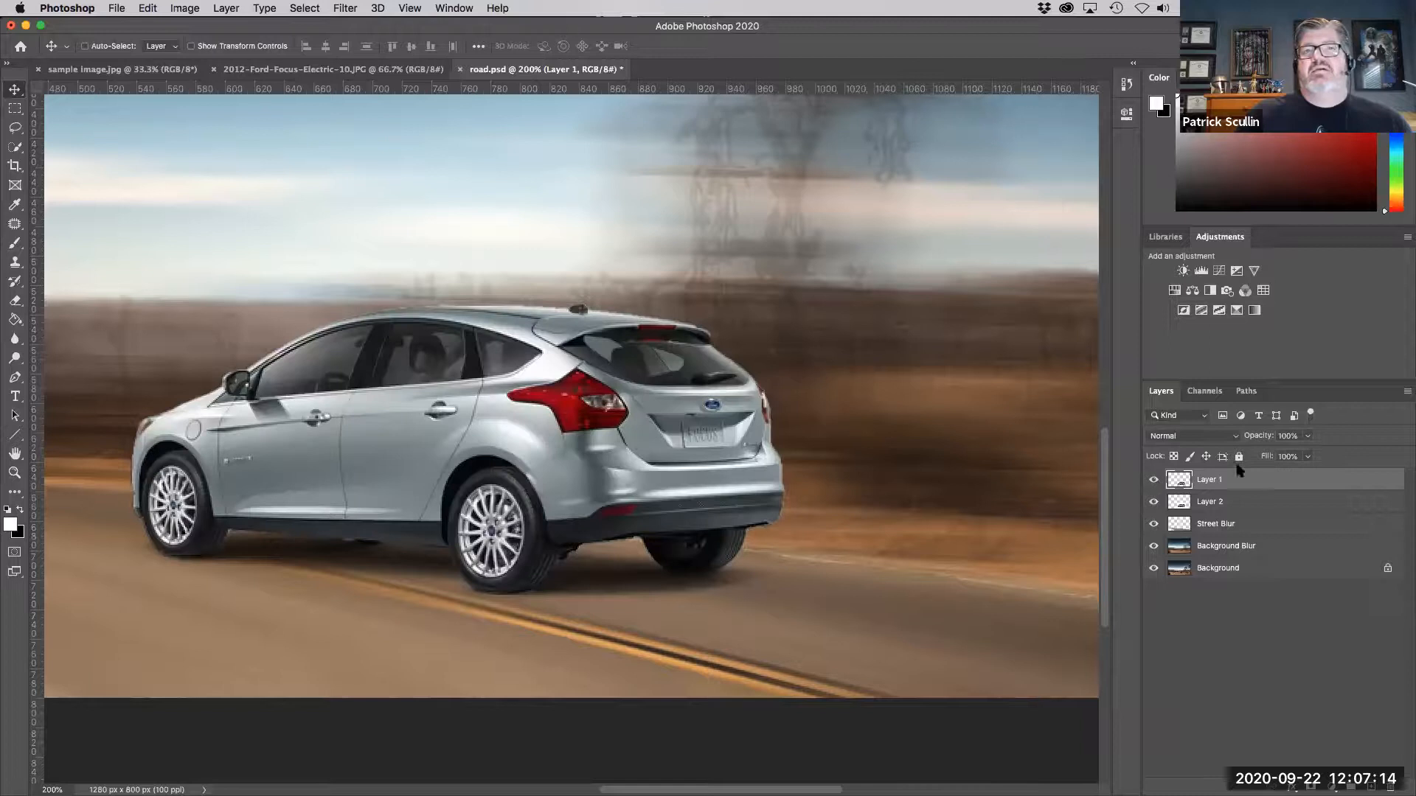
left_click(1406, 393)
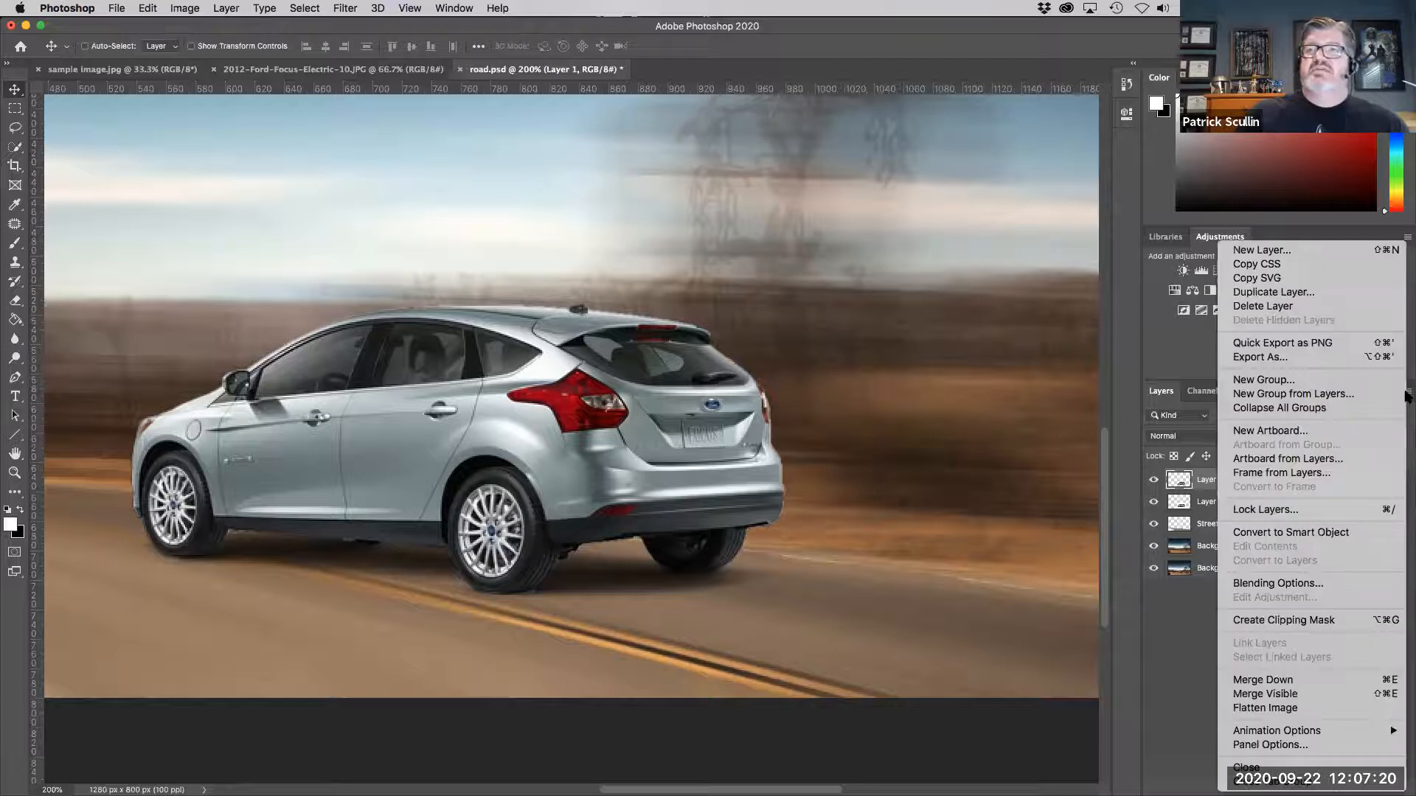
left_click(636, 460)
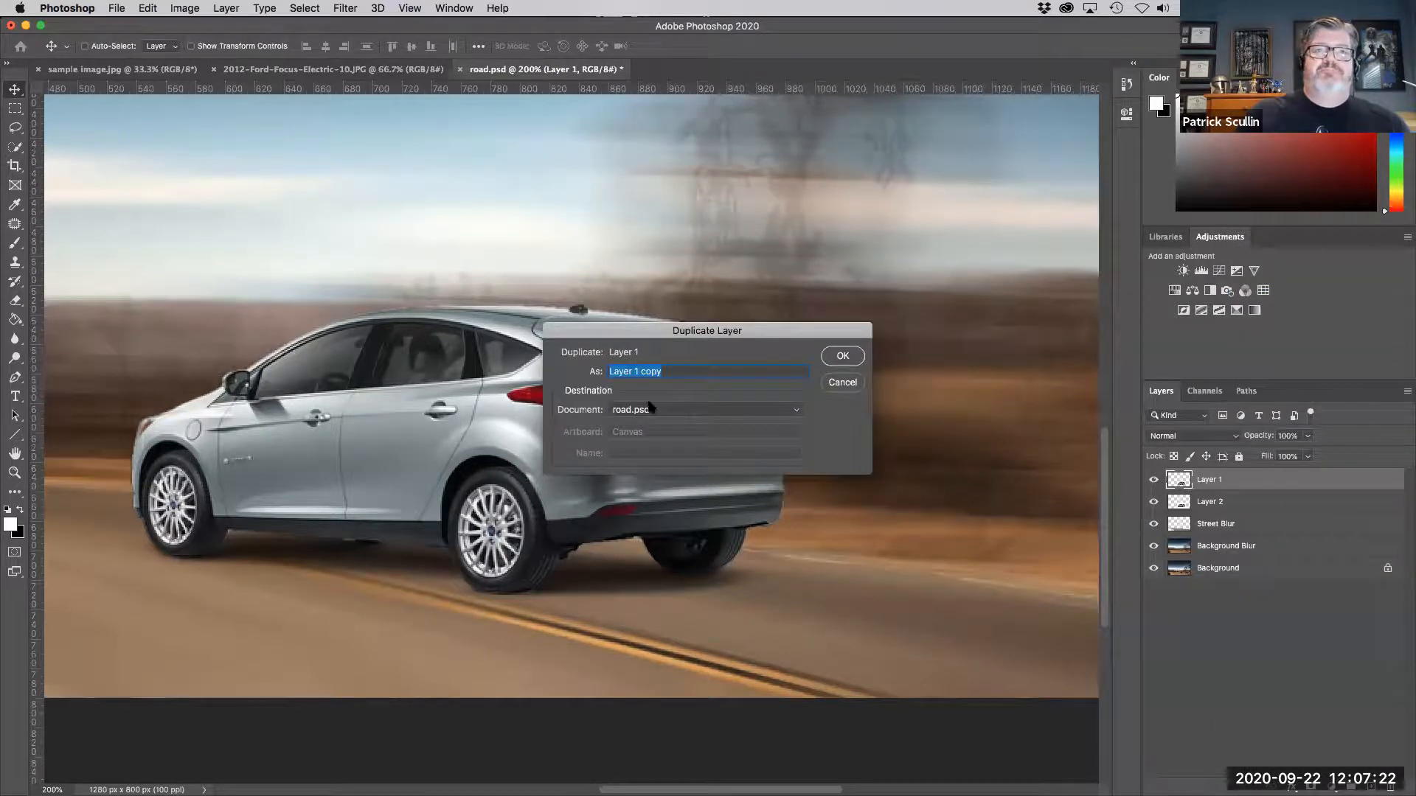
left_click(841, 356)
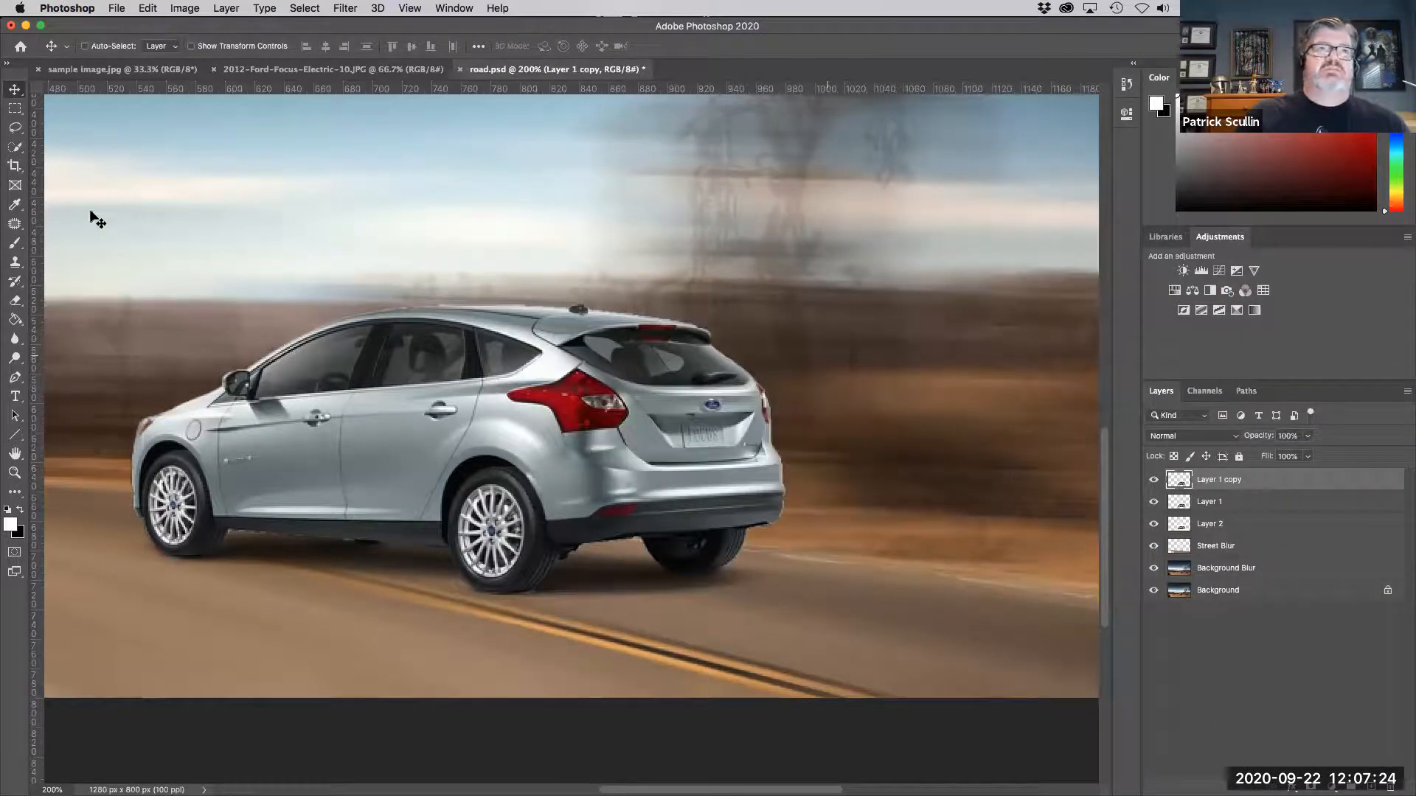
Select the front wheel's rim on Layer 1 copy with an elliptical marquee fitted inside the tire.
left_click(11, 146)
left_click(15, 108)
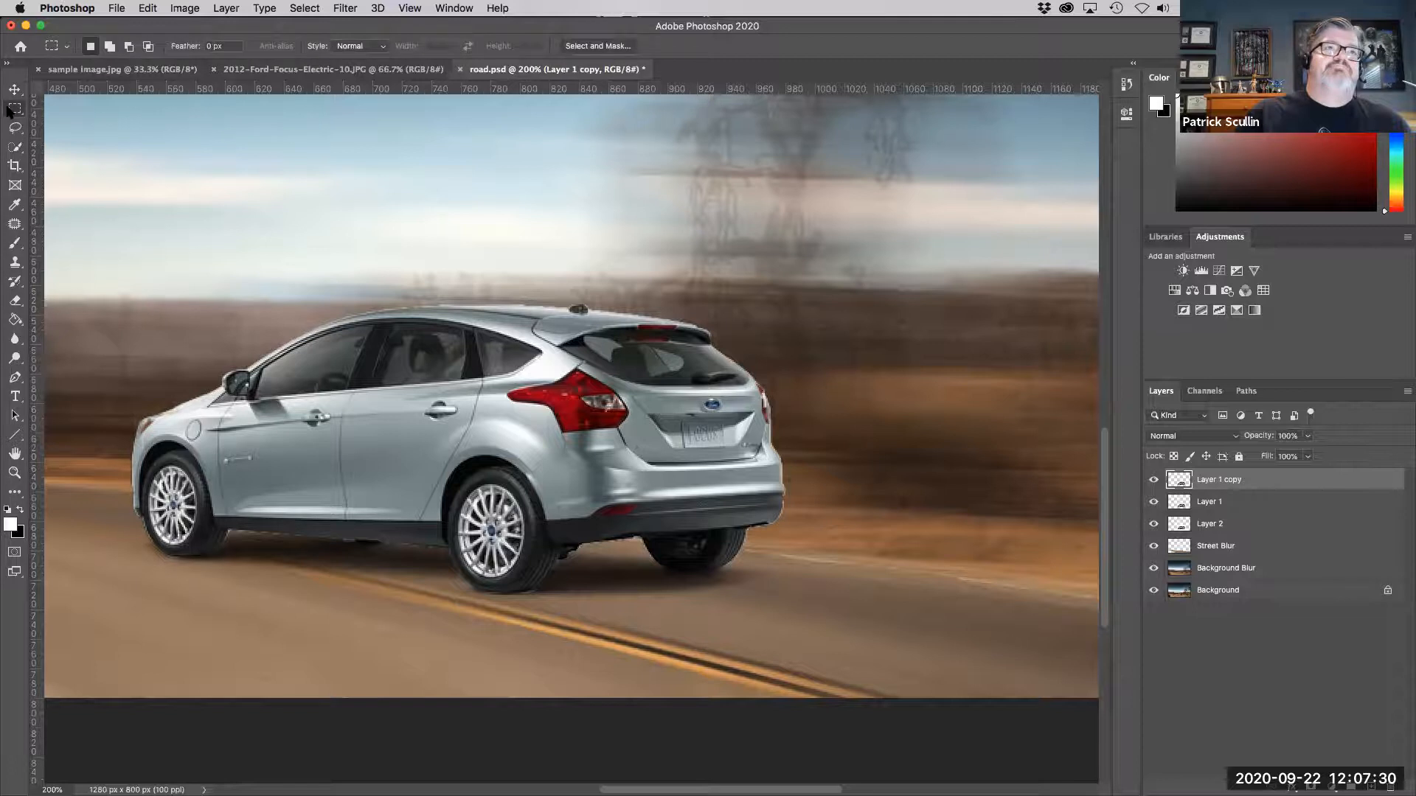
left_click(81, 121)
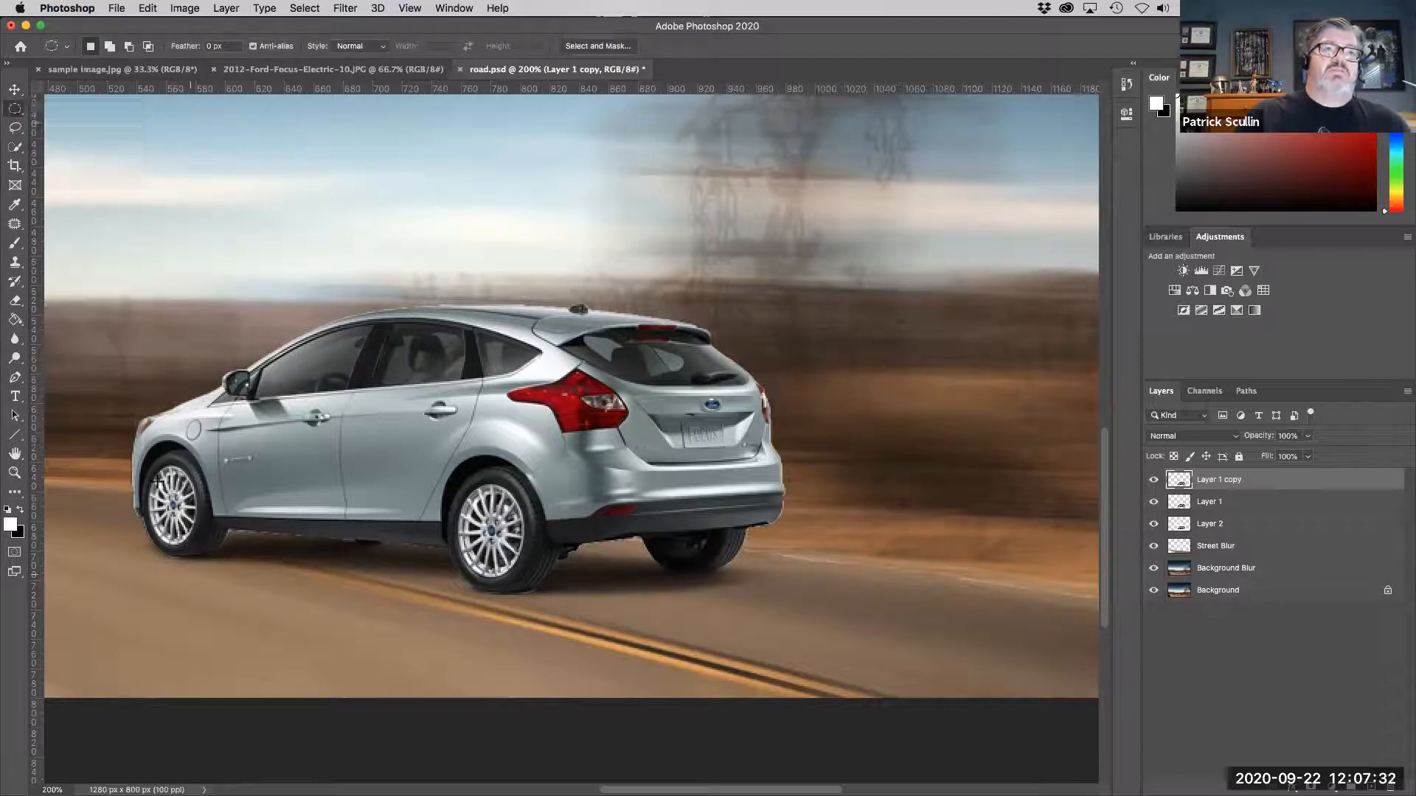
left_click_drag(172, 505, 193, 549)
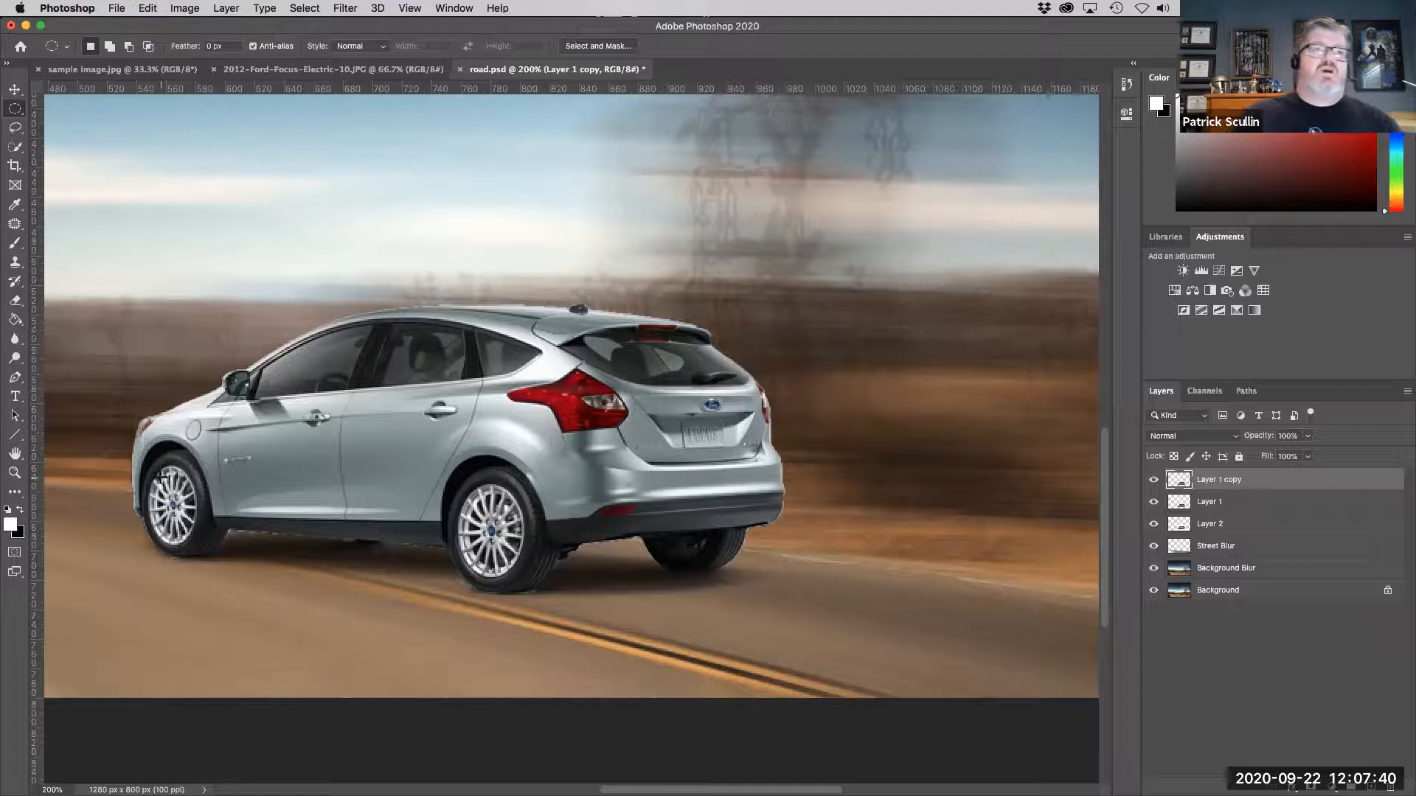
left_click_drag(151, 461, 201, 546)
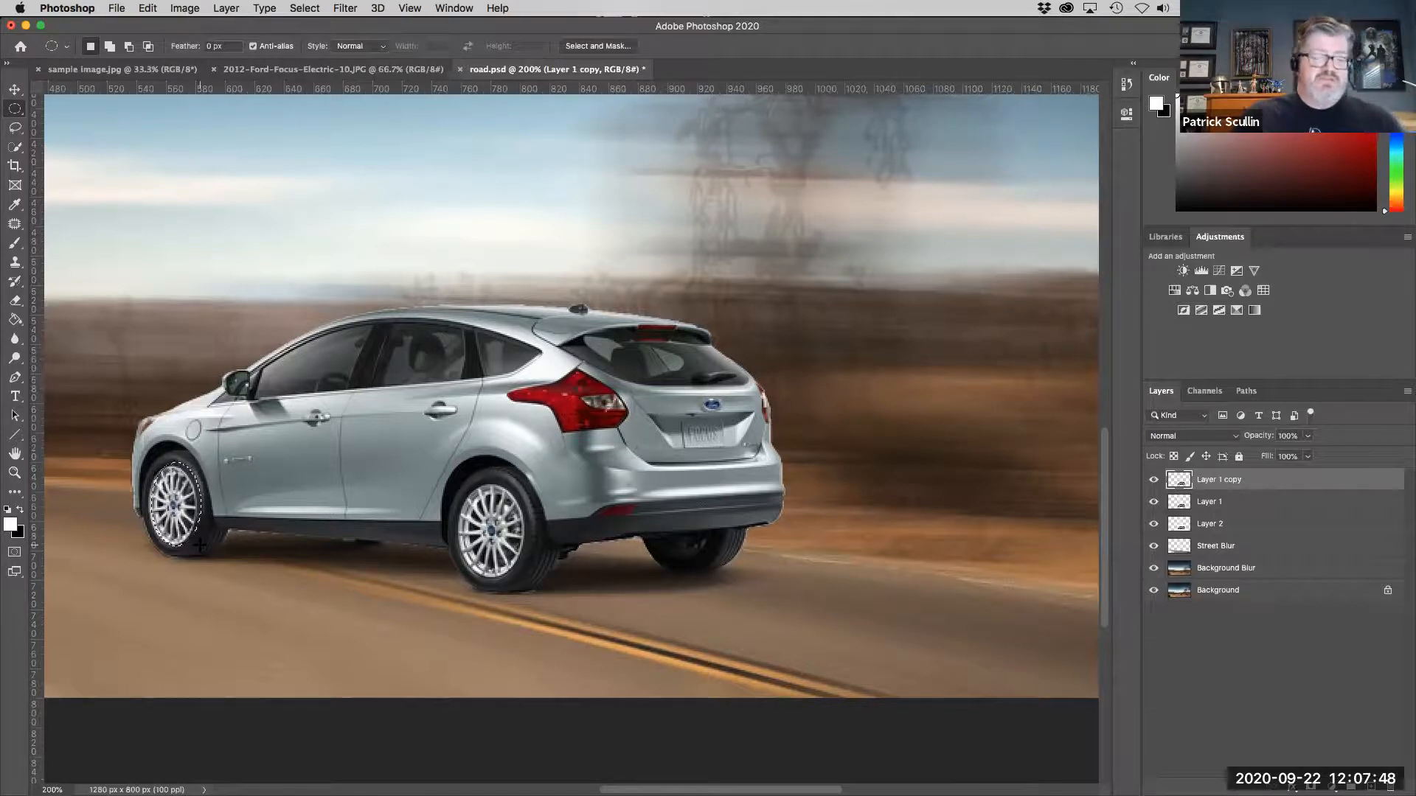
key("super+z")
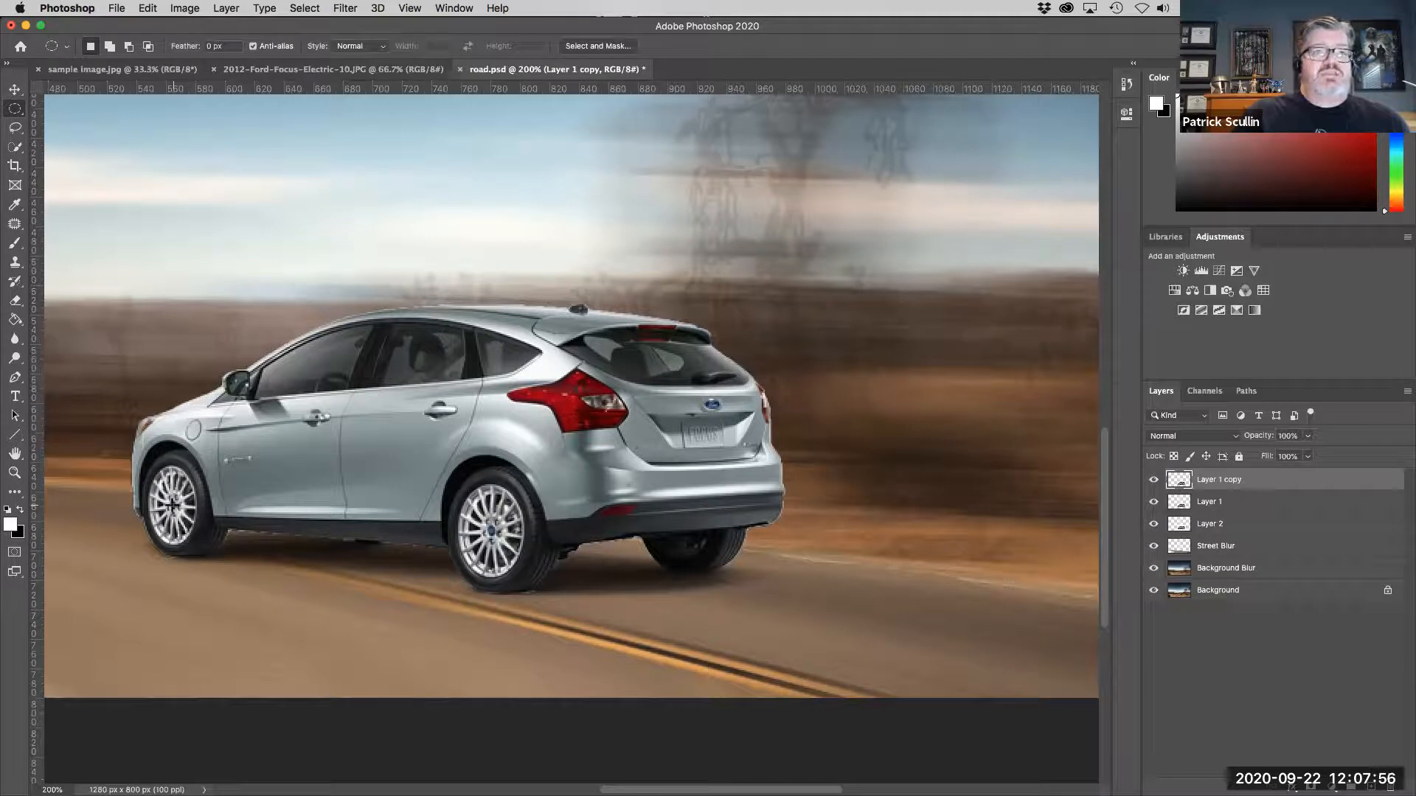
left_click_drag(185, 498, 190, 510)
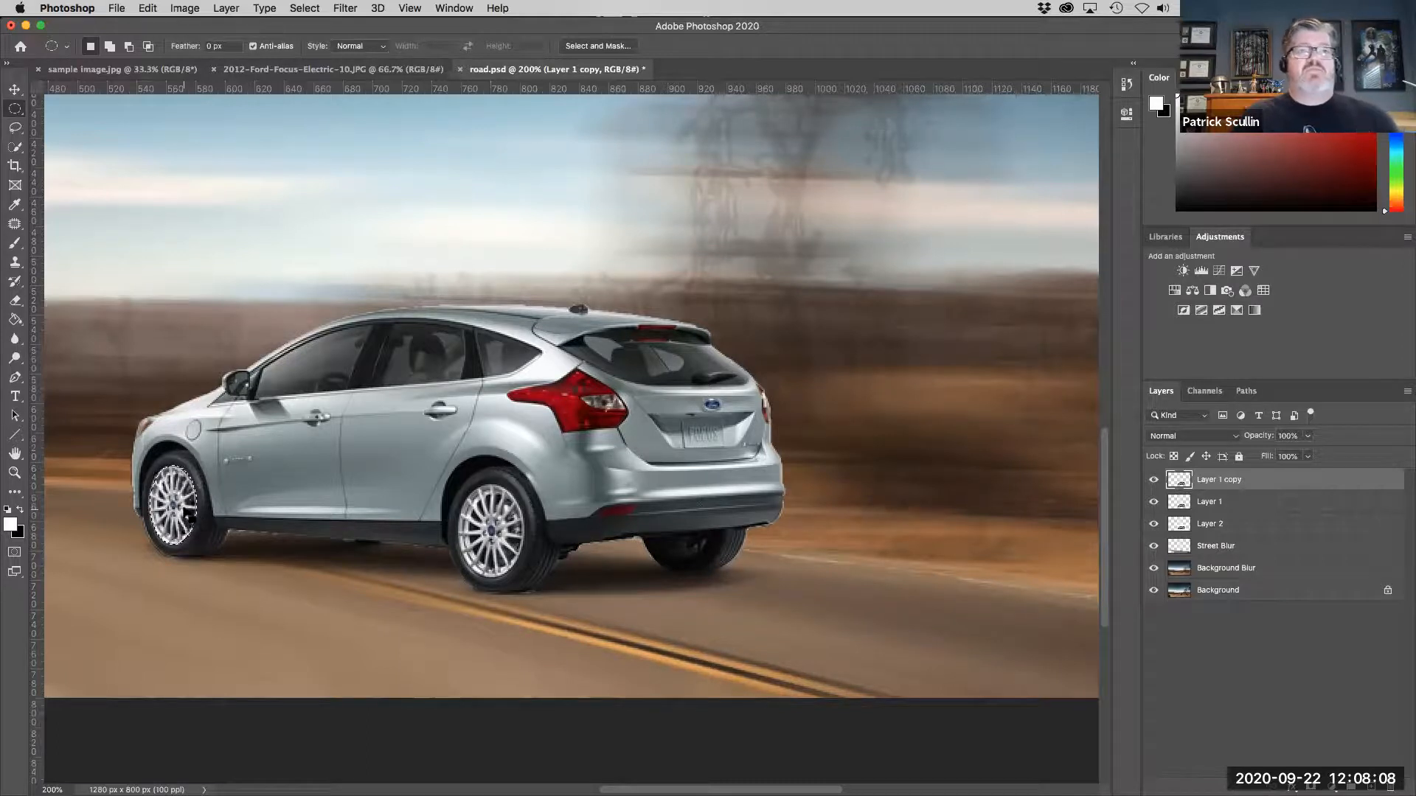
Try a Radial Blur on the selected front rim using the Spin method, Good quality and an amount of about 60.
left_click(410, 8)
mouse_move(357, 8)
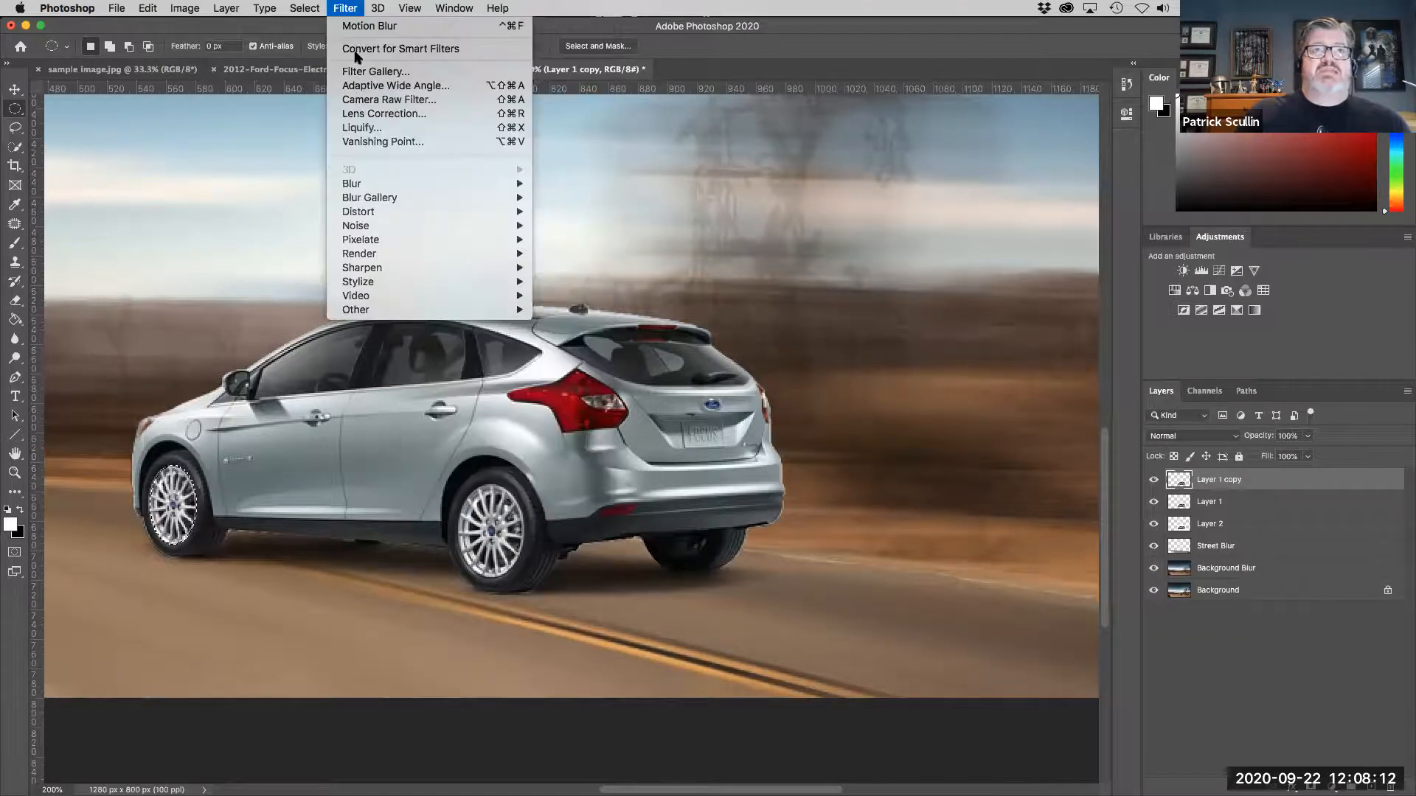
mouse_move(381, 205)
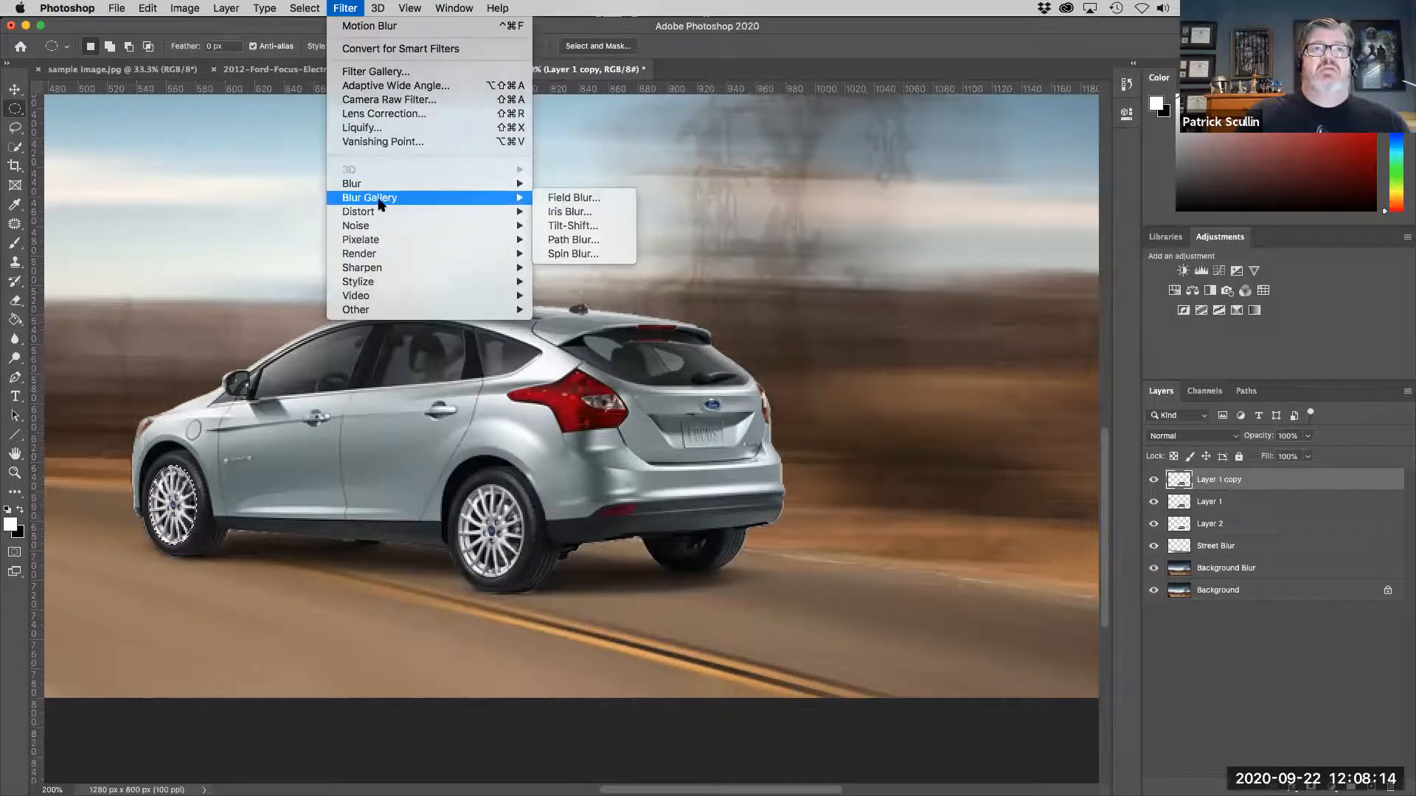
mouse_move(479, 186)
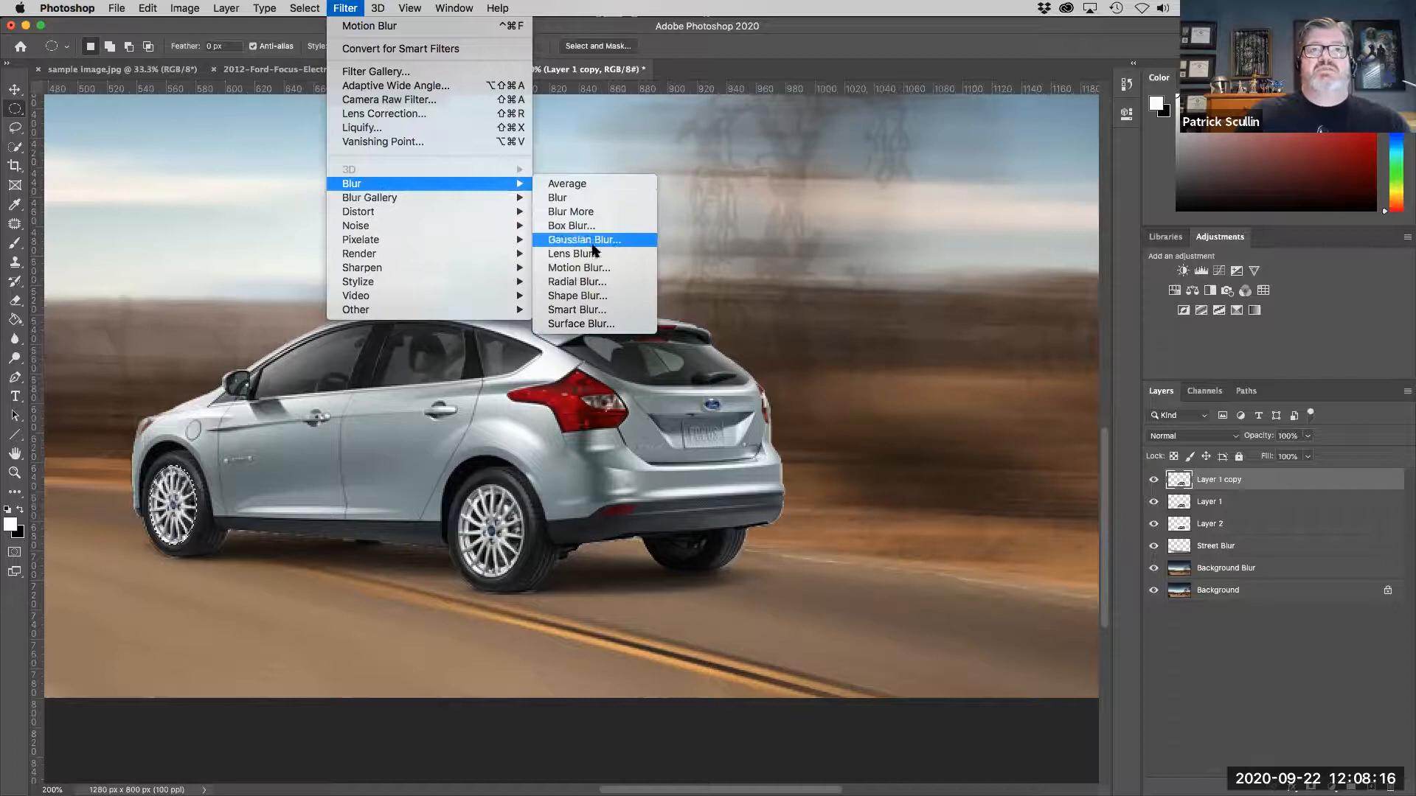
left_click(599, 283)
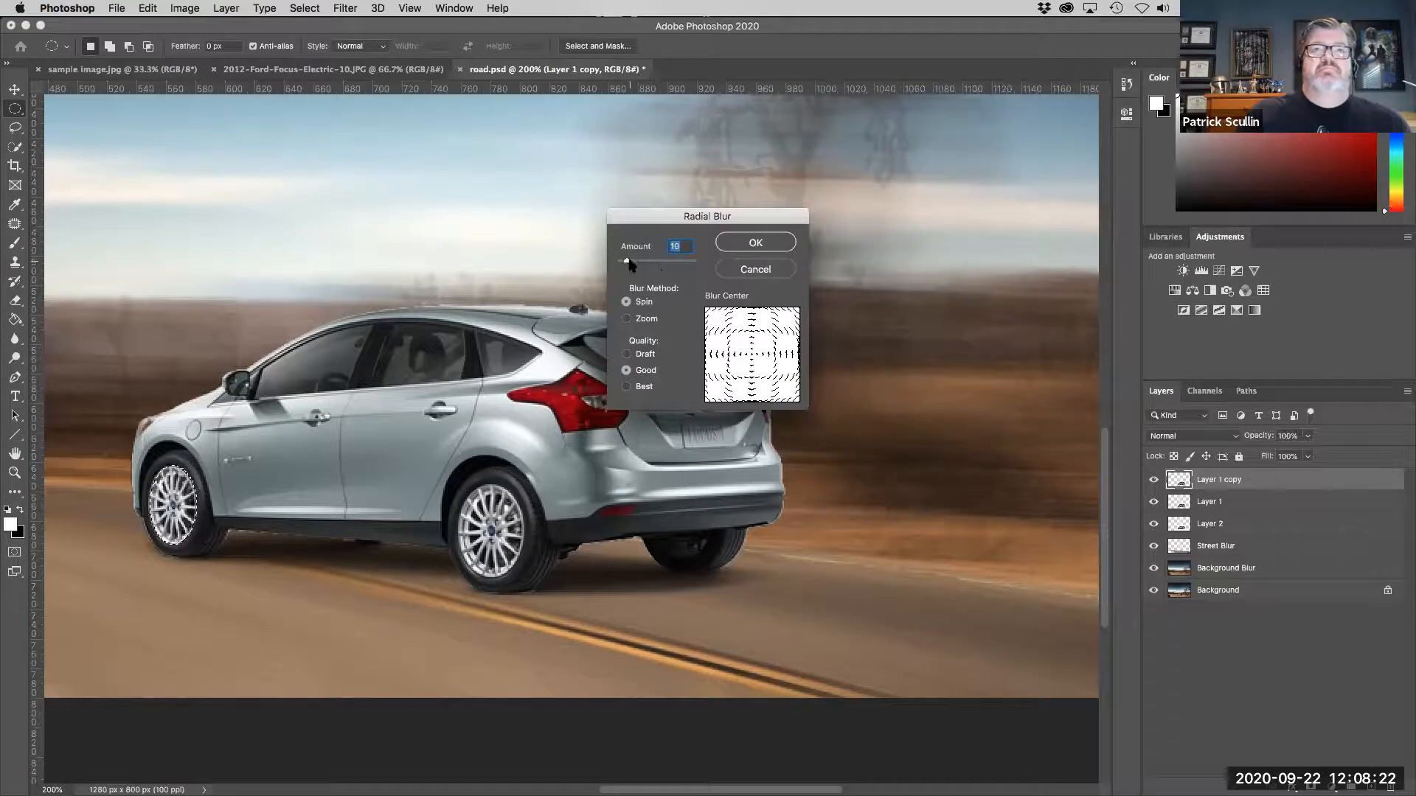
left_click(639, 261)
left_click_drag(640, 263, 666, 264)
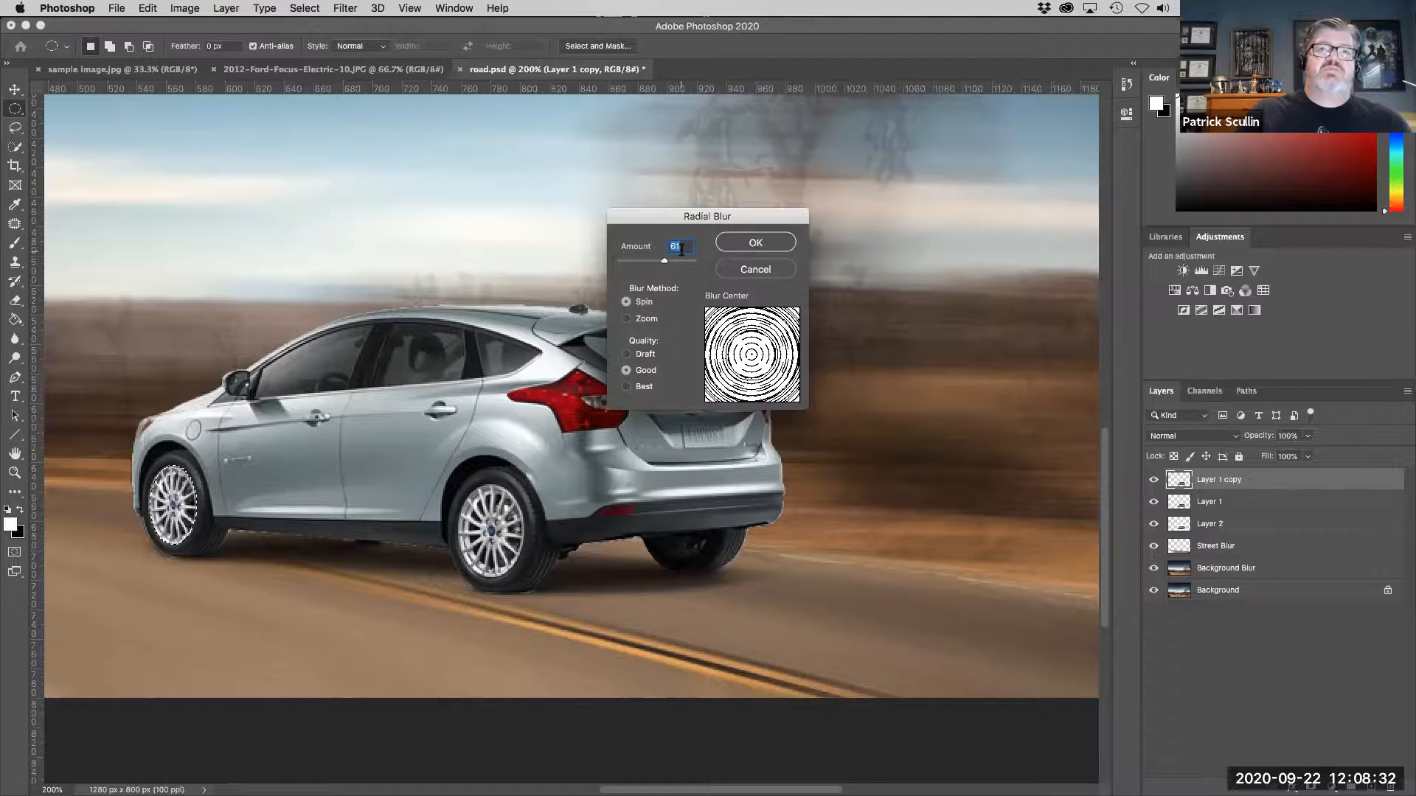
left_click(740, 240)
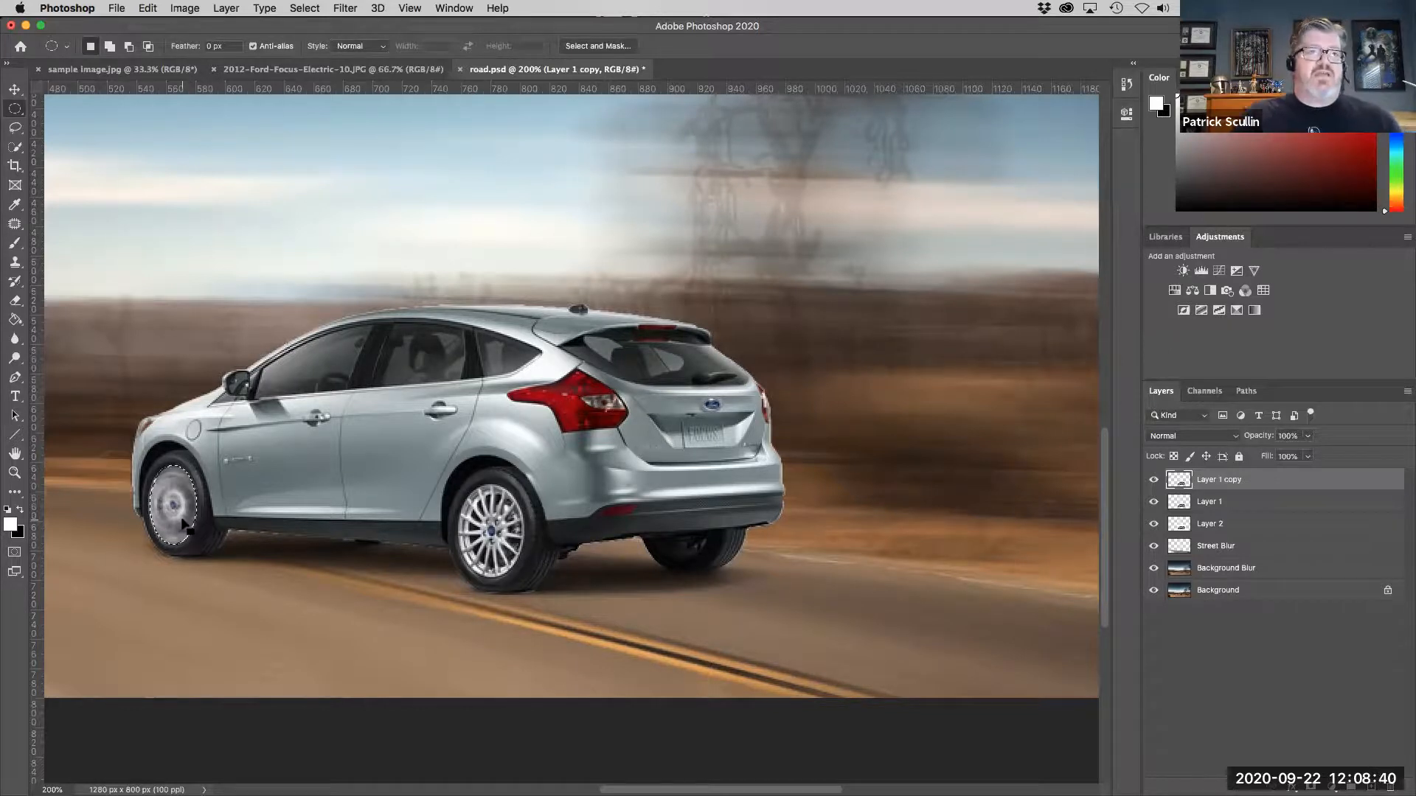
key("super+z")
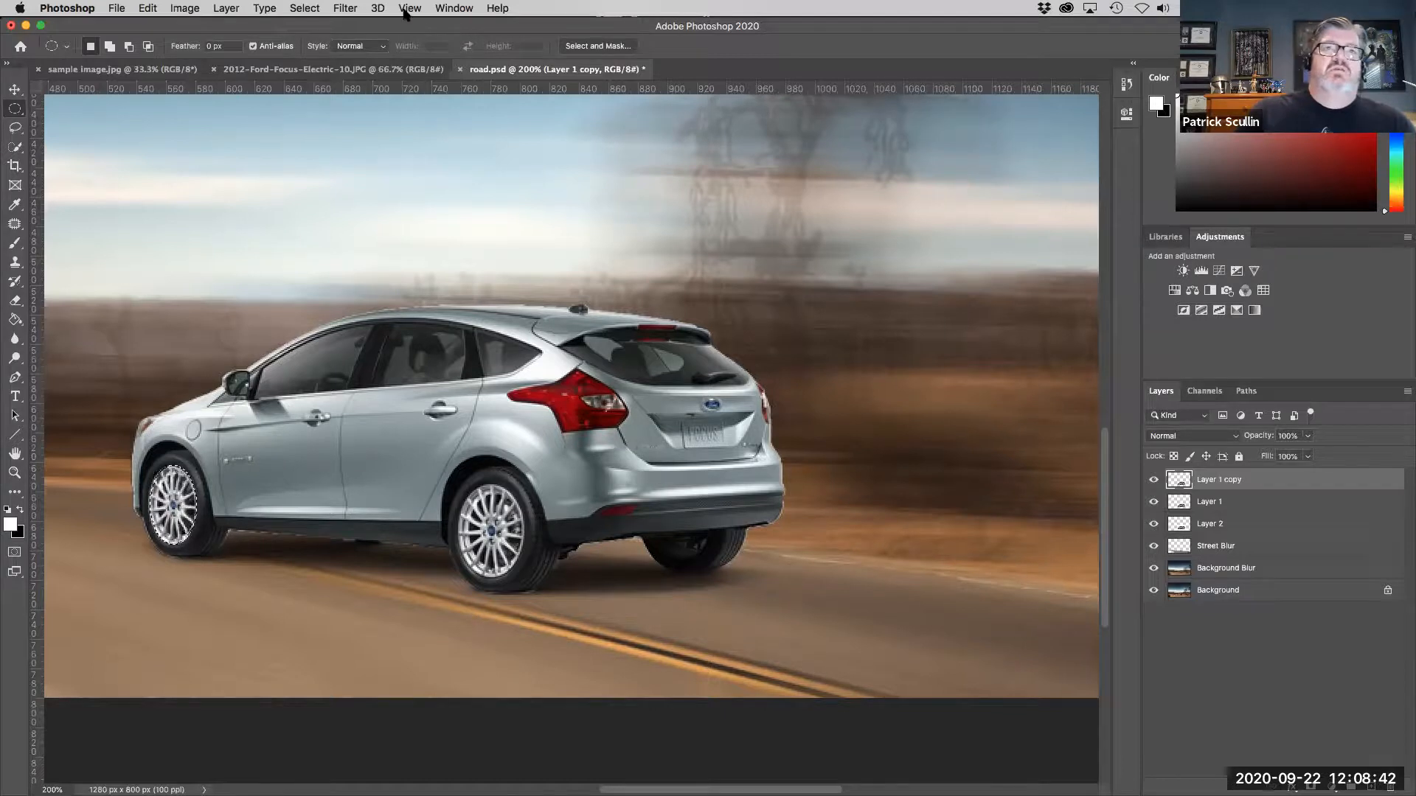
Apply a Radial Blur to the selected front rim with the Spin method, Good quality and amount 75, and deselect it.
left_click(405, 11)
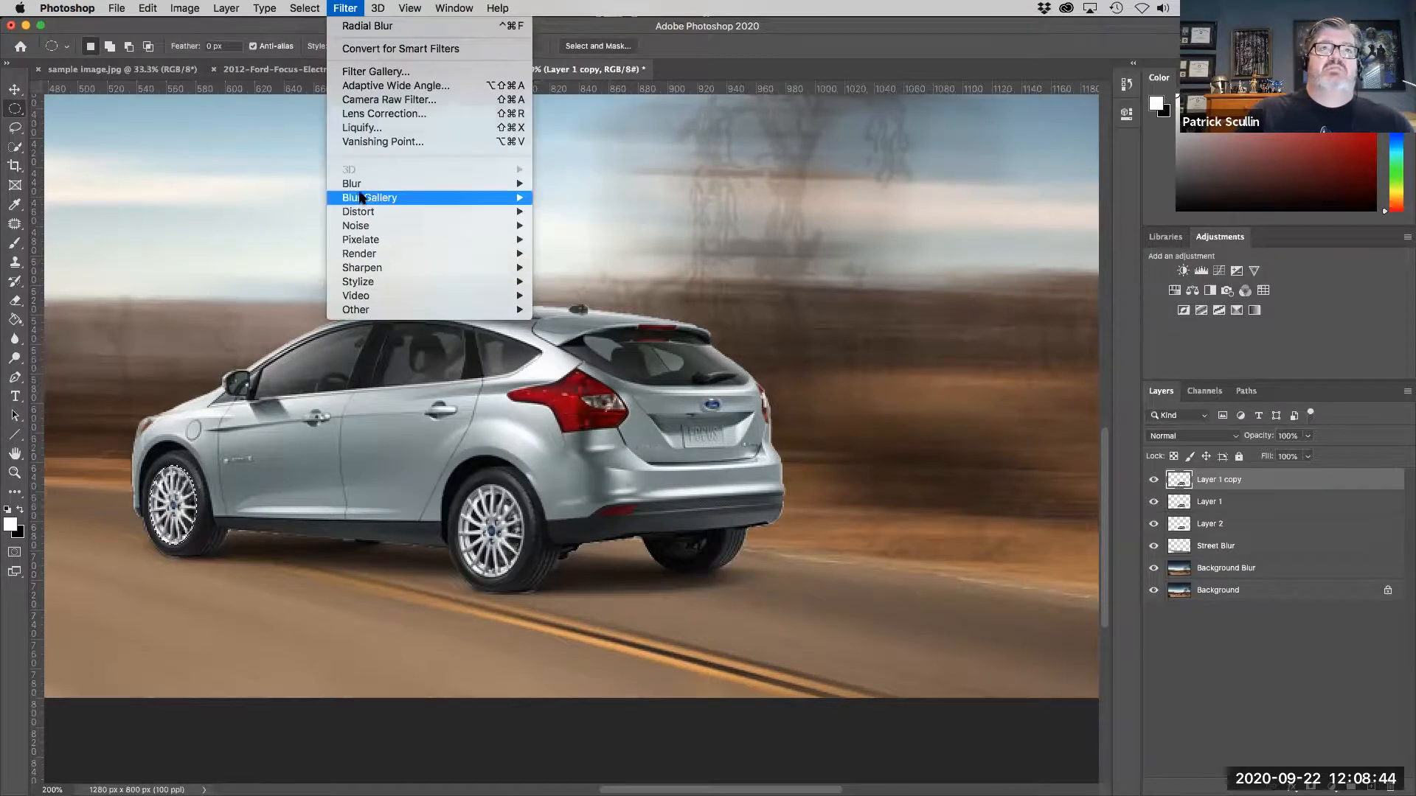
mouse_move(389, 188)
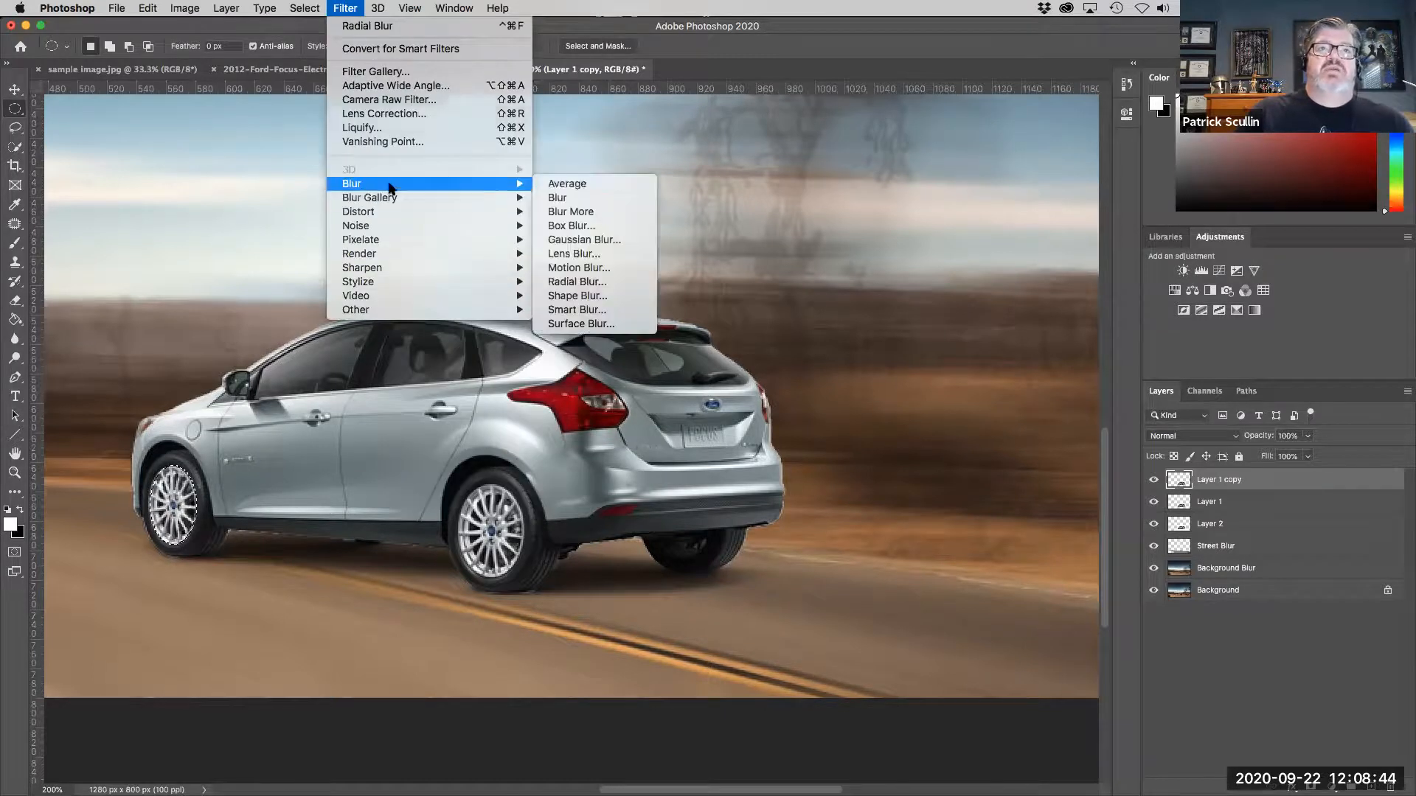
left_click(577, 281)
left_click_drag(665, 259, 675, 259)
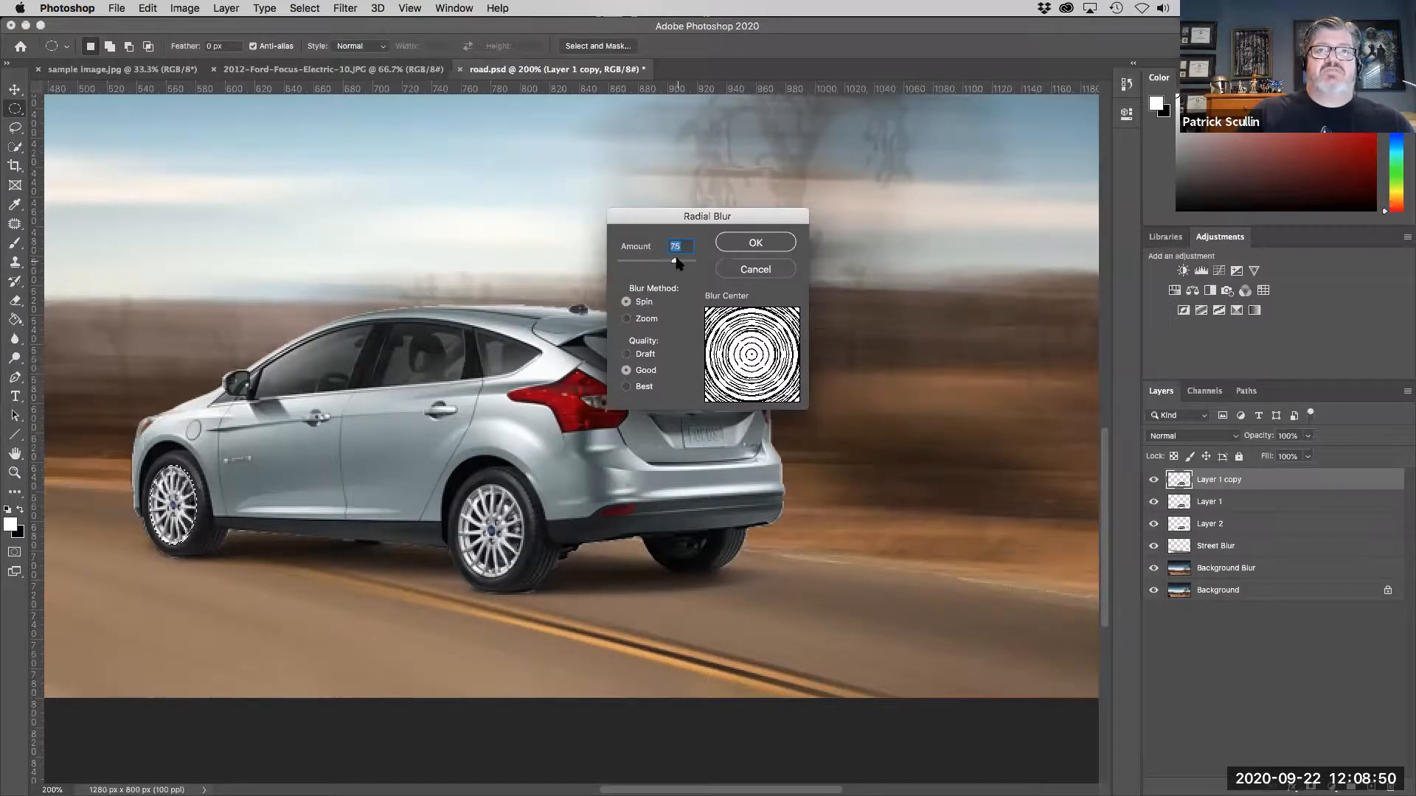
left_click(754, 243)
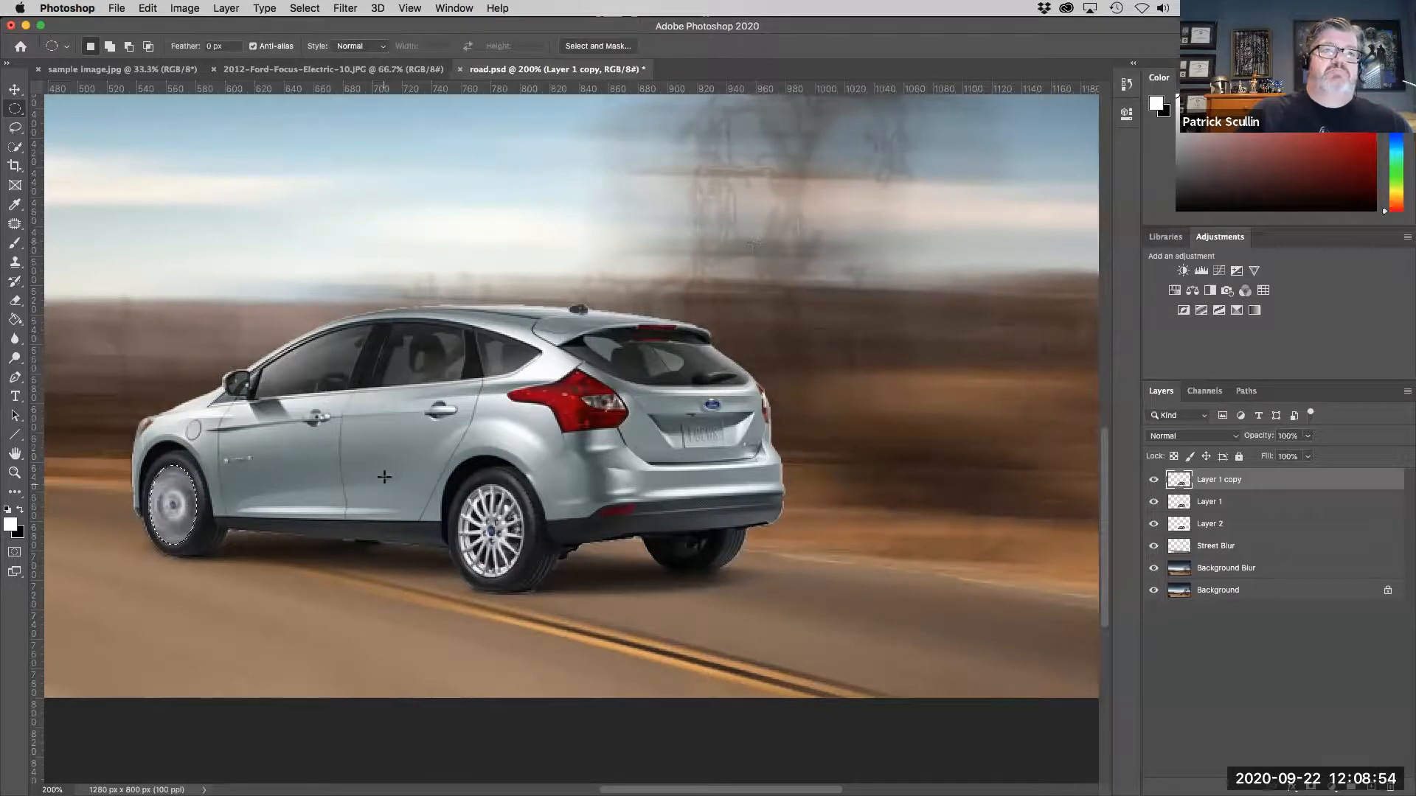
key("super+d")
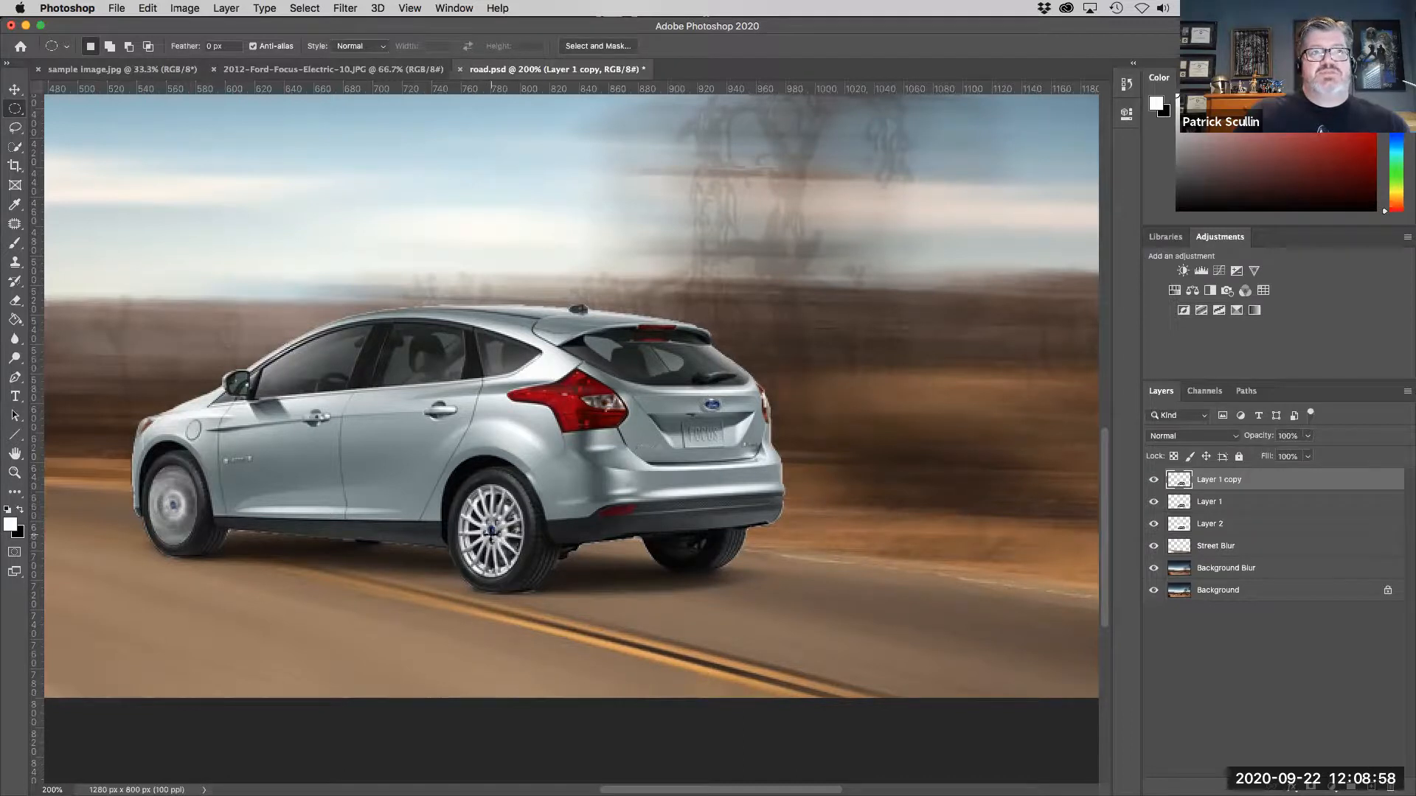
Select the near rear wheel's rim with an elliptical marquee, apply a Spin Radial Blur with amount 75, and clear the selection.
left_click_drag(468, 491, 524, 578)
left_click_drag(522, 578, 522, 579)
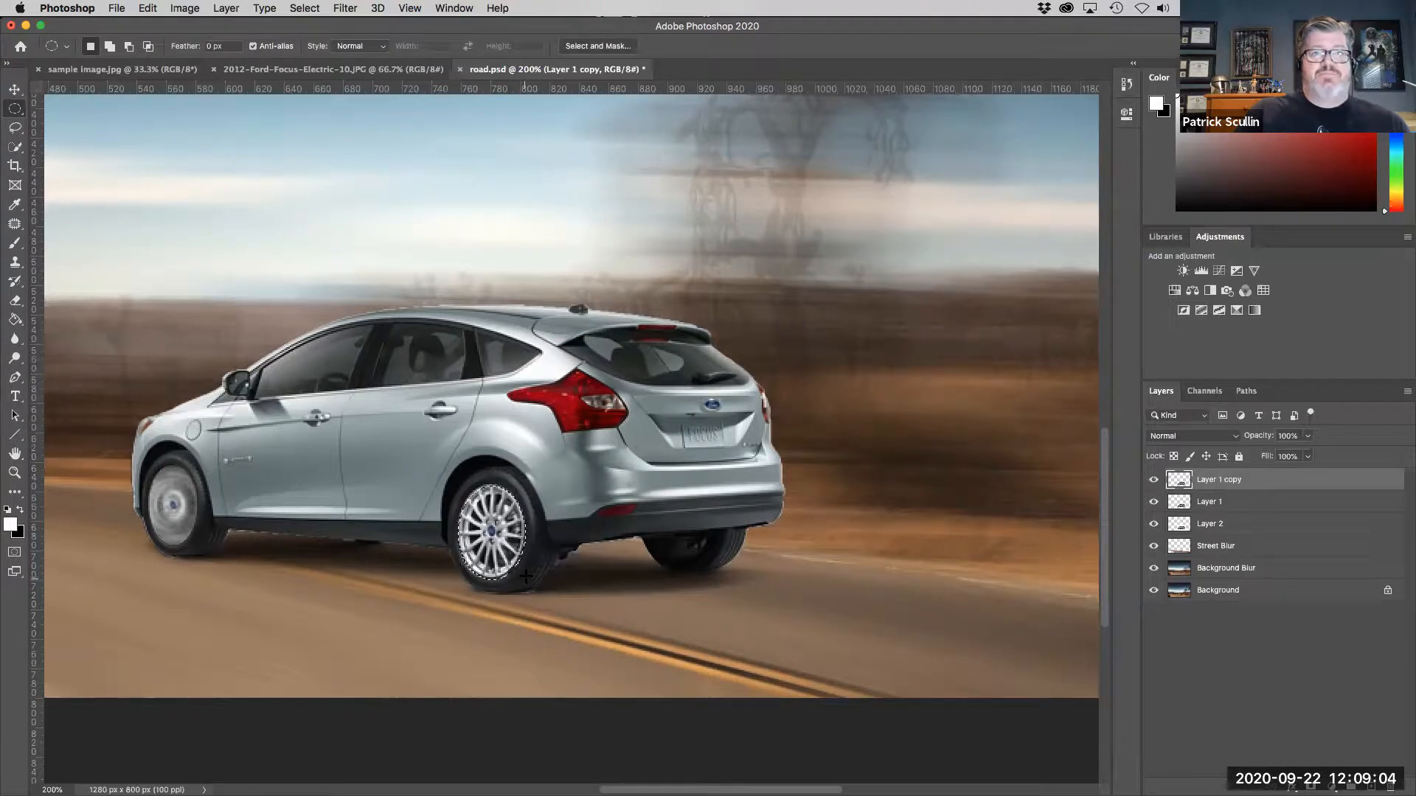
left_click(345, 8)
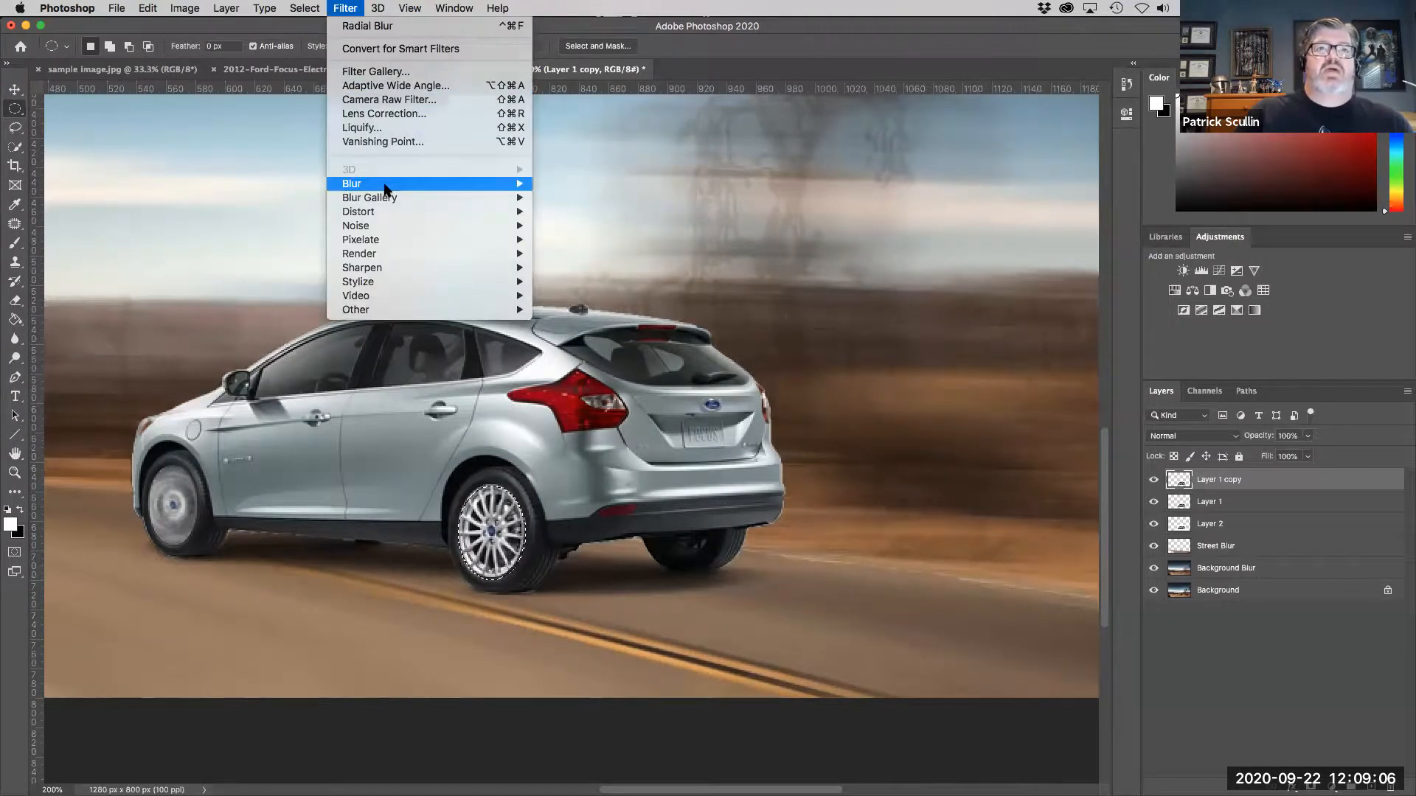
mouse_move(524, 185)
left_click(560, 281)
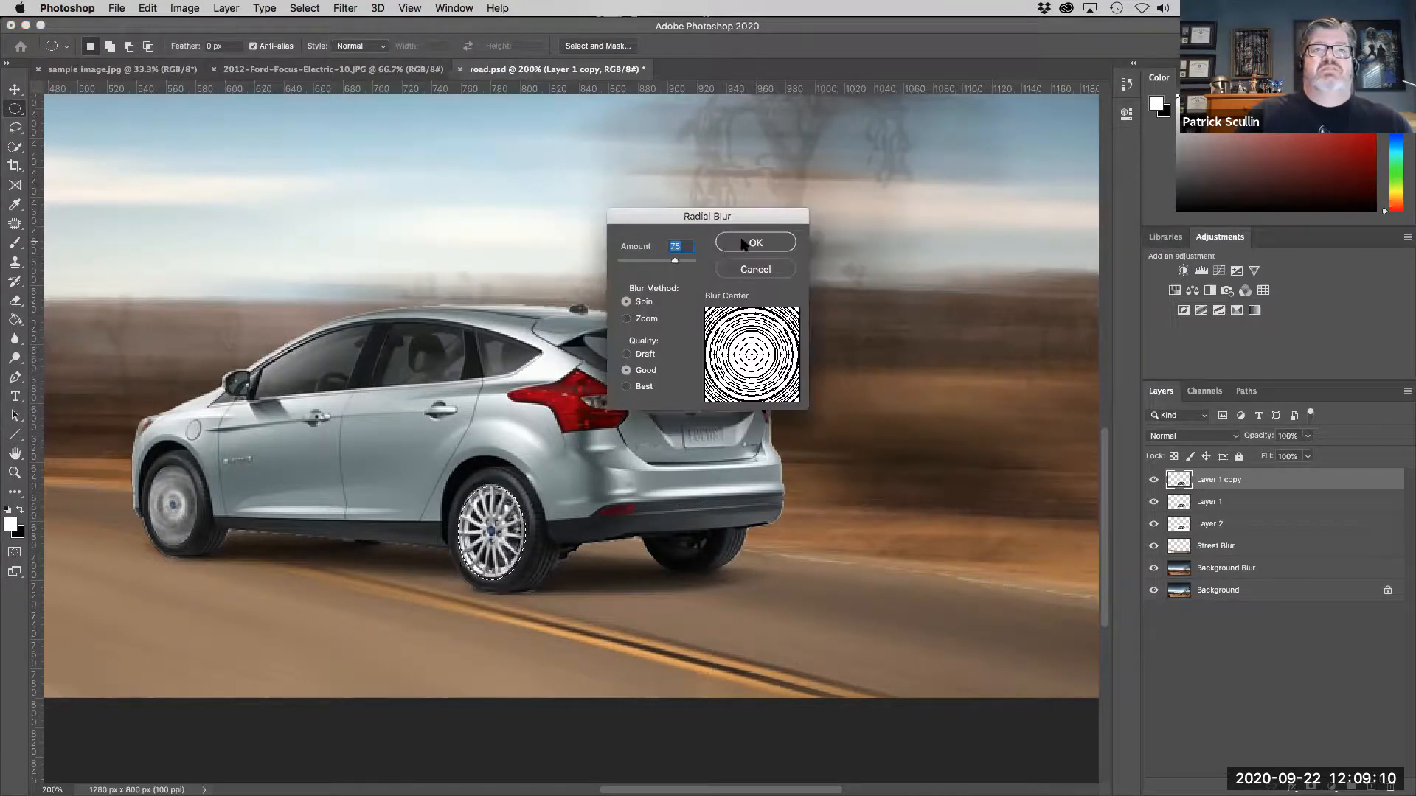
left_click(742, 244)
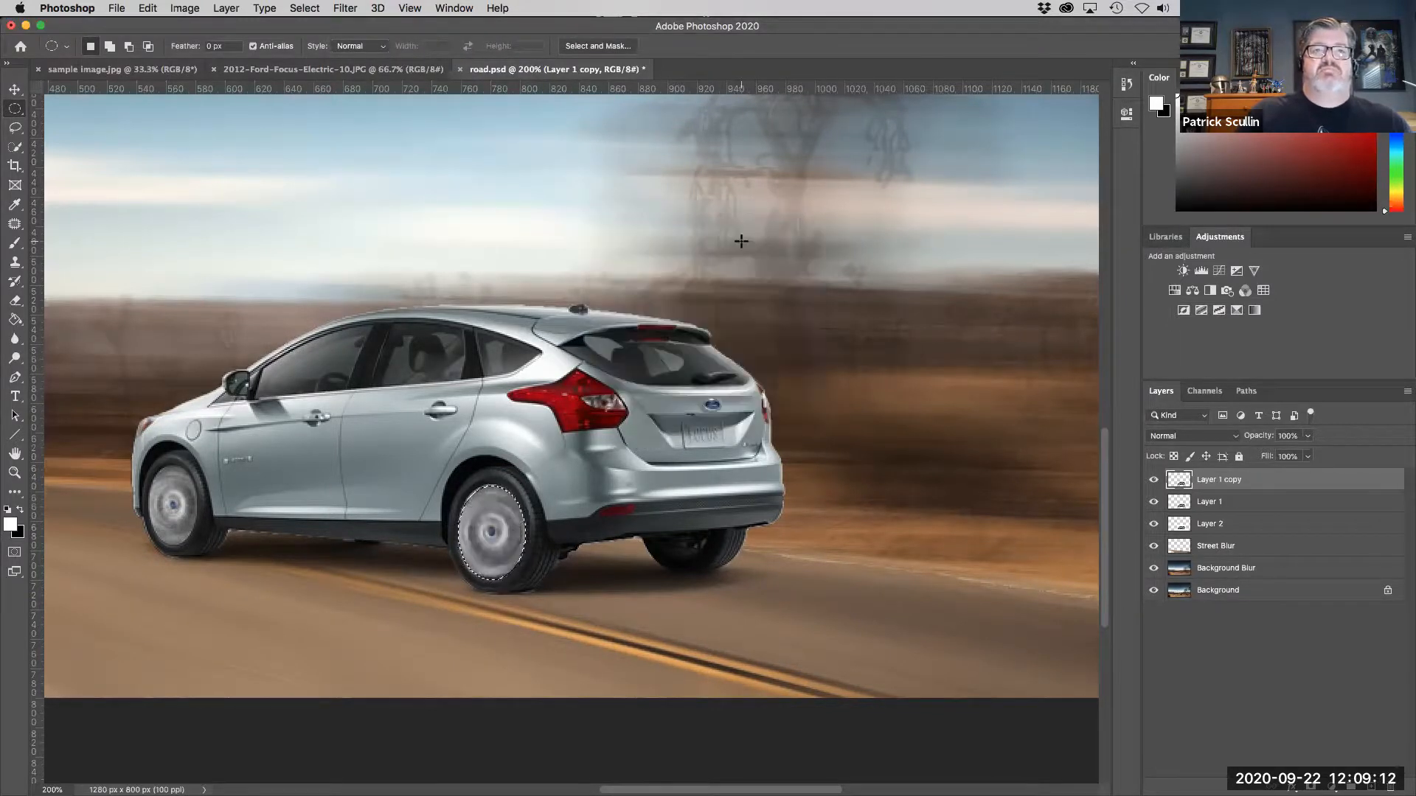
key("super+d")
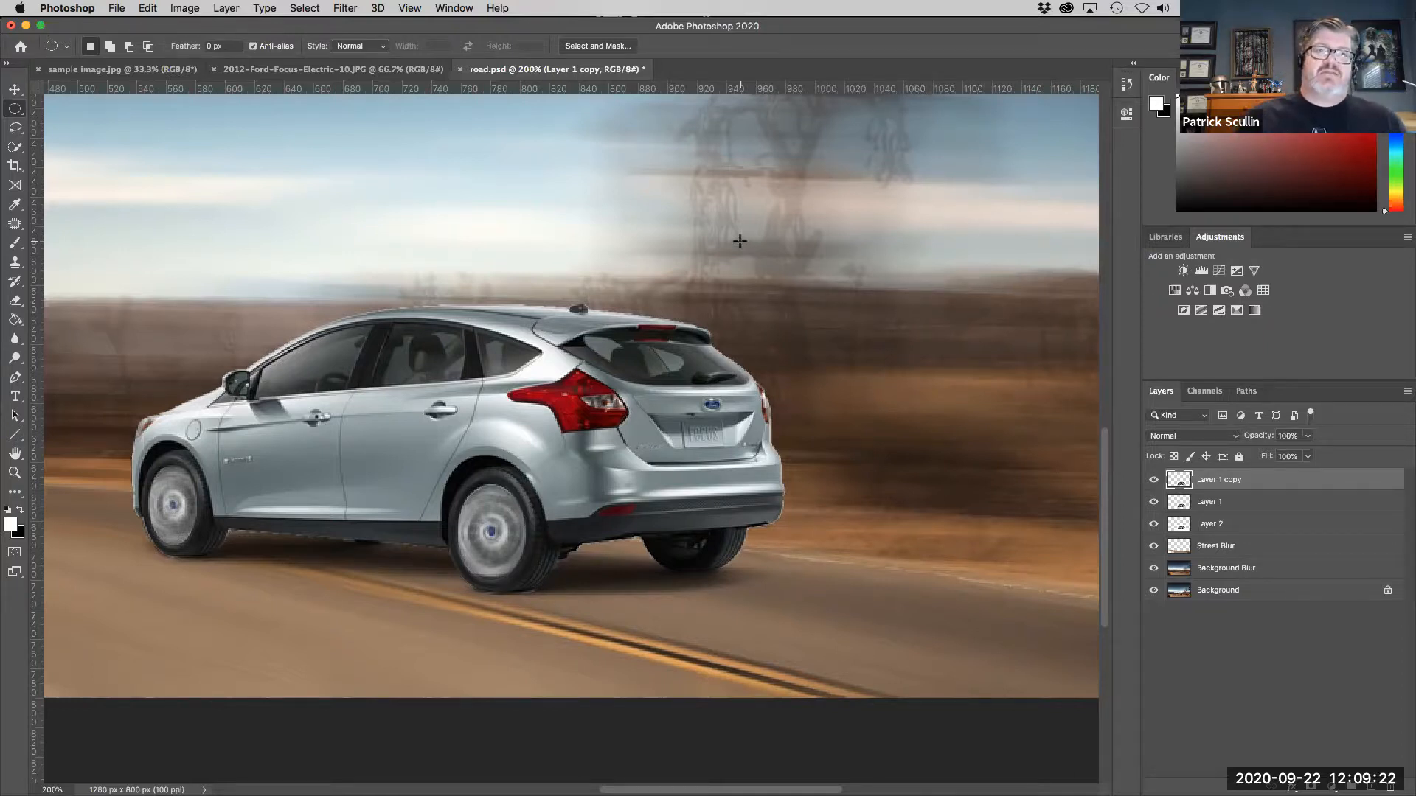
key("super+0")
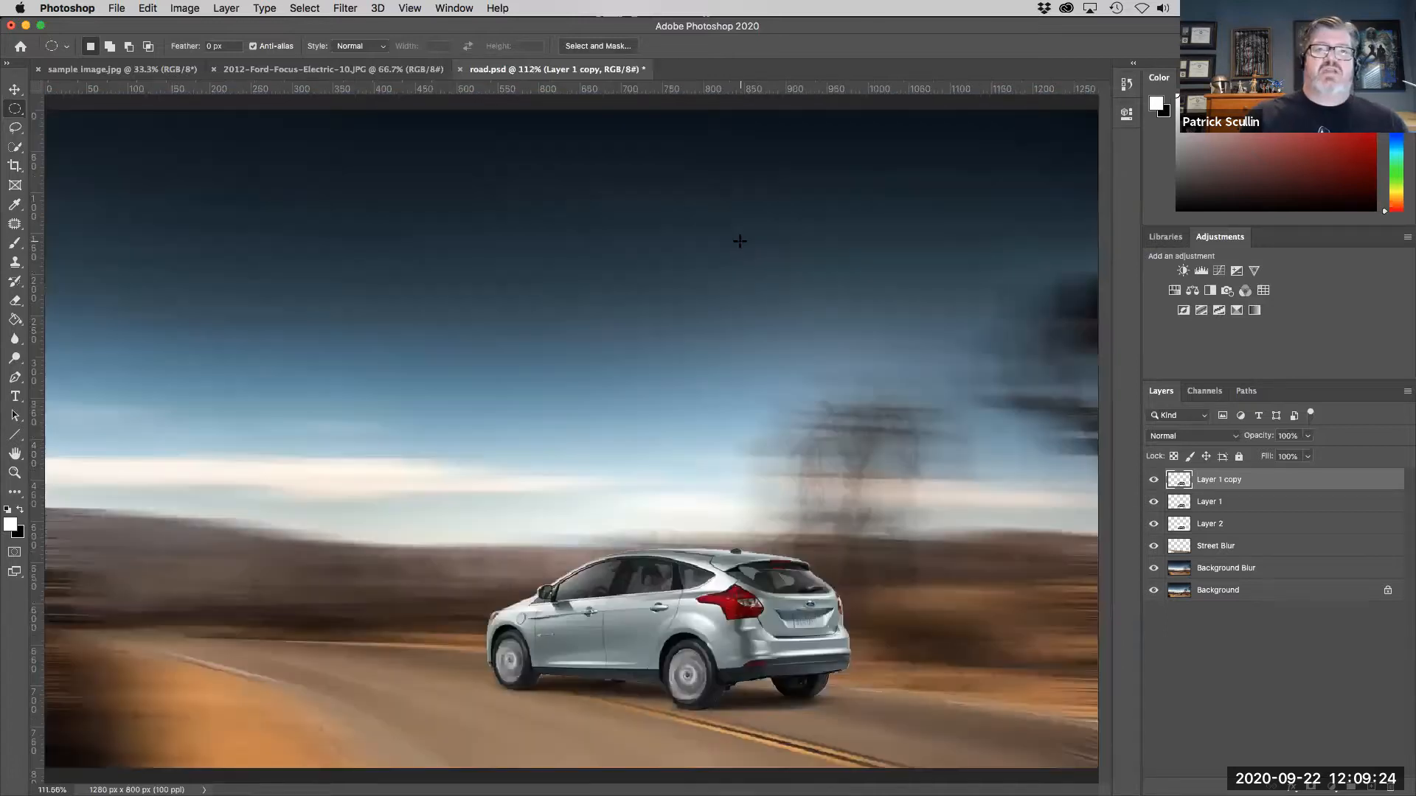